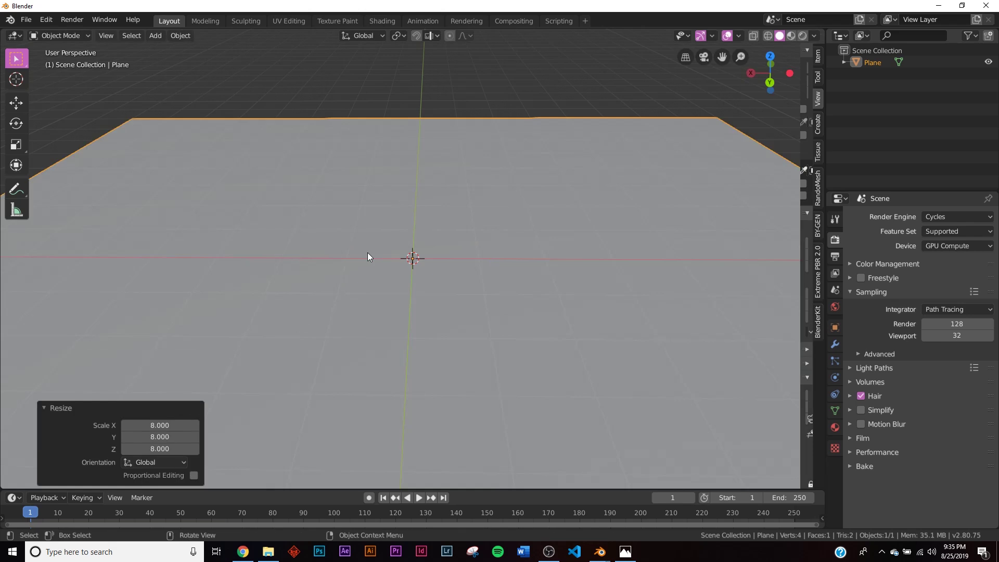
- Call up the Apply transforms menu for the 8× scaled plane
key("ctrl+a")
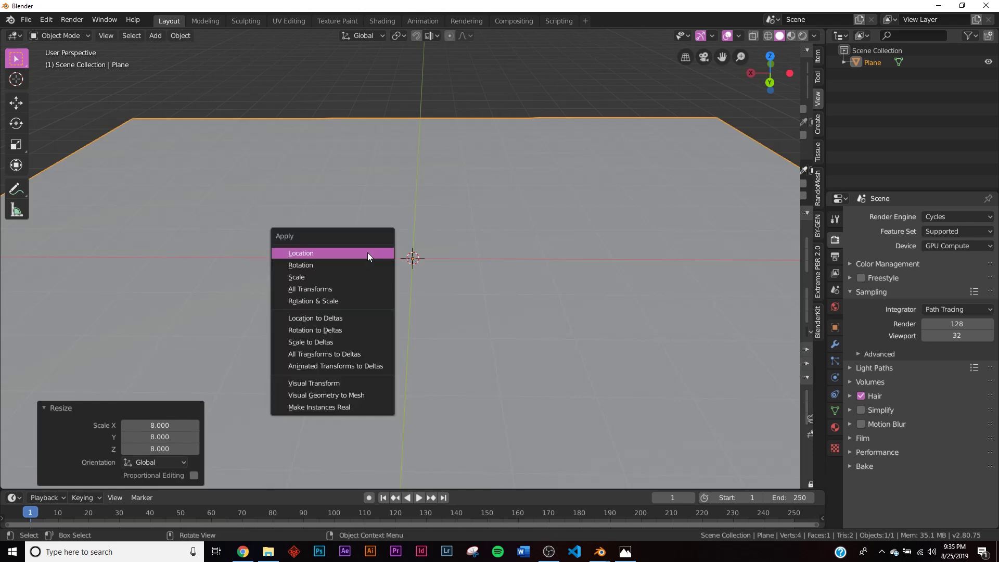
- Apply the plane's scale
left_click(323, 278)
scroll(366, 261, "down", 6)
middle_click_drag(366, 260, 373, 265)
scroll(373, 266, "up", 3)
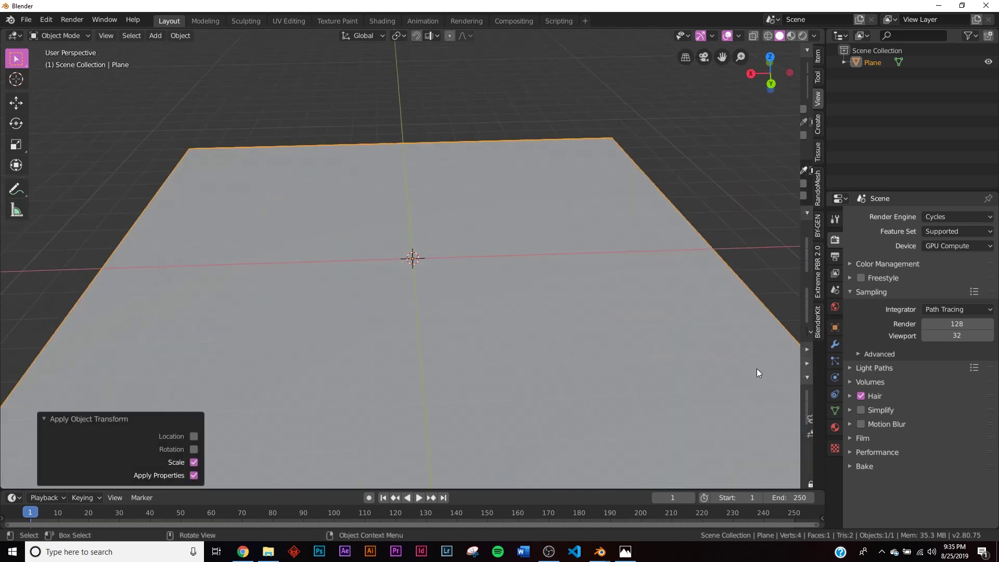
- Turn on Wireframe in the plane's Viewport Display settings
left_click(835, 328)
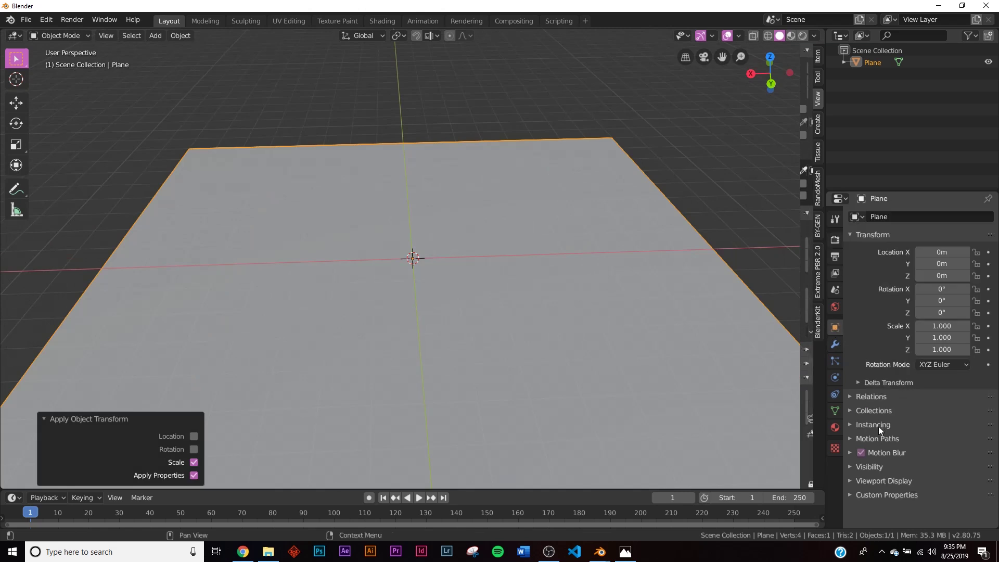
left_click(878, 480)
scroll(885, 458, "down", 4)
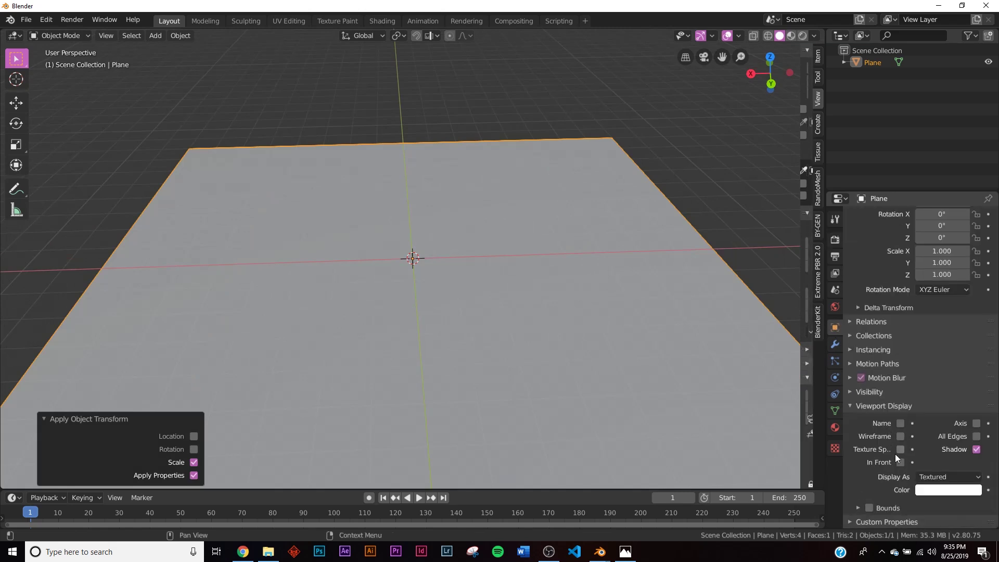
left_click(900, 436)
middle_click_drag(599, 364, 450, 222)
- Subdivide the plane's mesh with 100 cuts and return to object mode
key("Tab")
right_click(449, 222)
left_click(405, 239)
left_click(172, 397)
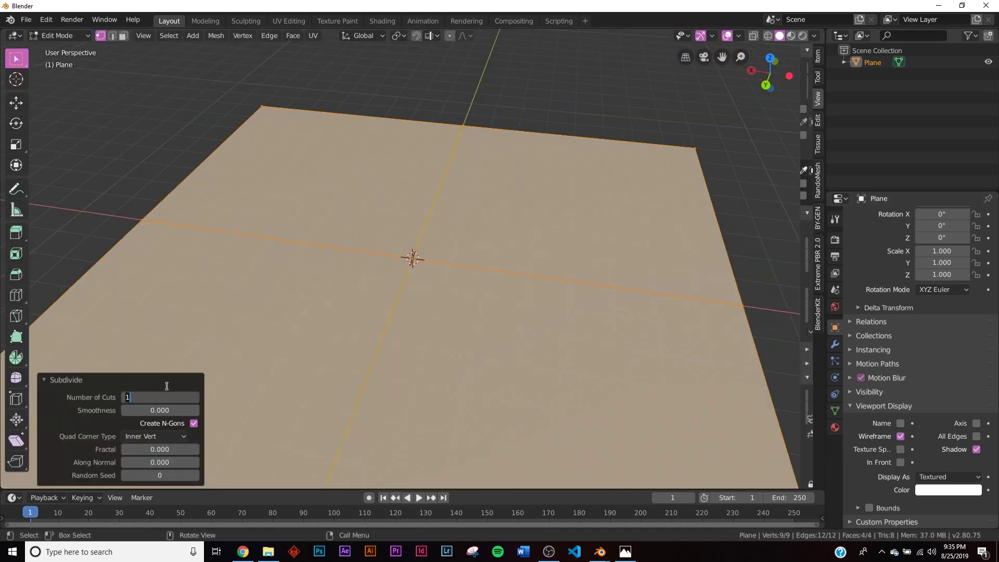
type("100")
key("Return")
key("Tab")
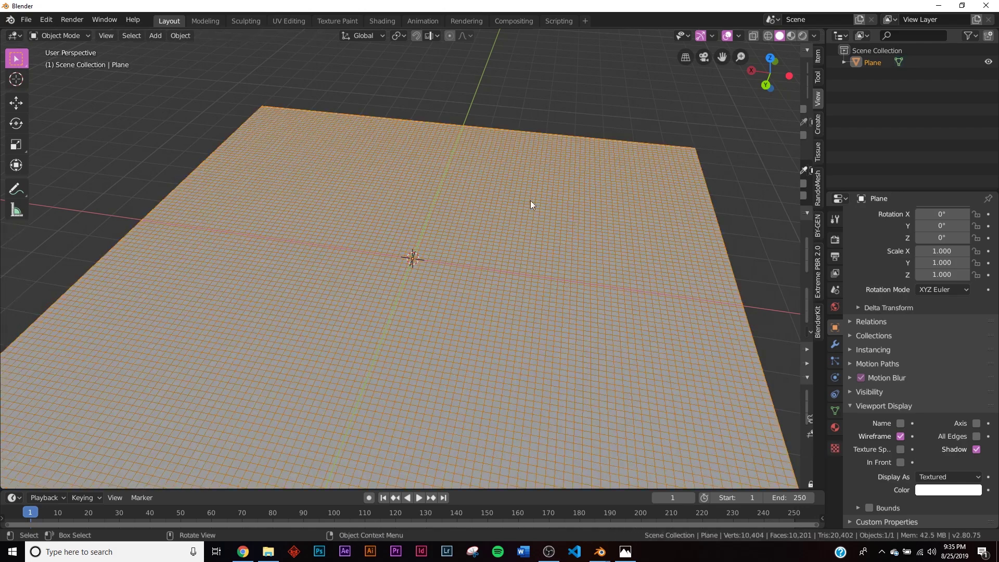
scroll(508, 258, "up", 4)
middle_click_drag(509, 253, 516, 281)
scroll(429, 277, "down", 5)
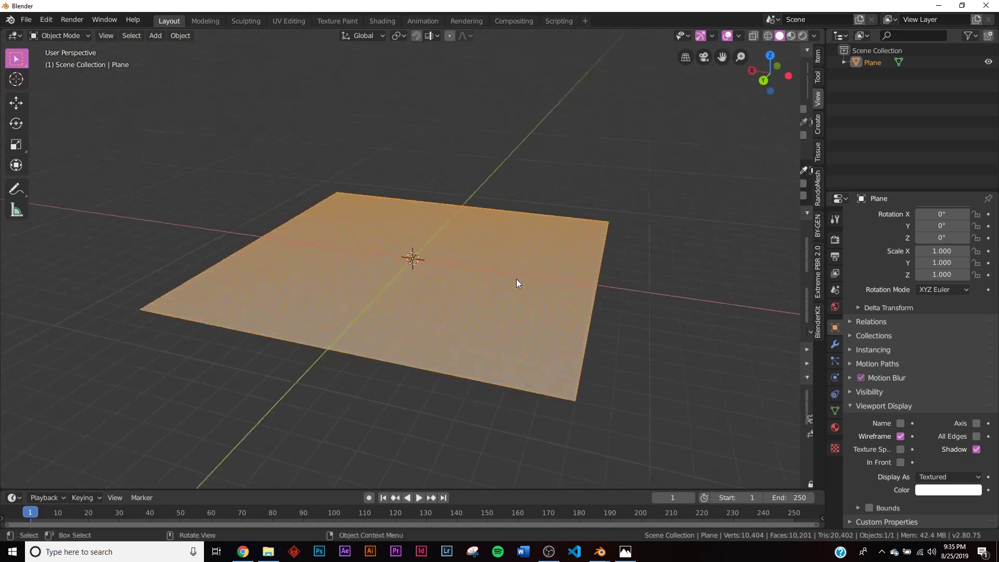
scroll(516, 281, "up", 4)
- Add a Decimate modifier and tune its ratio to 0.0772, leaving about 1,518 faces
left_click(835, 344)
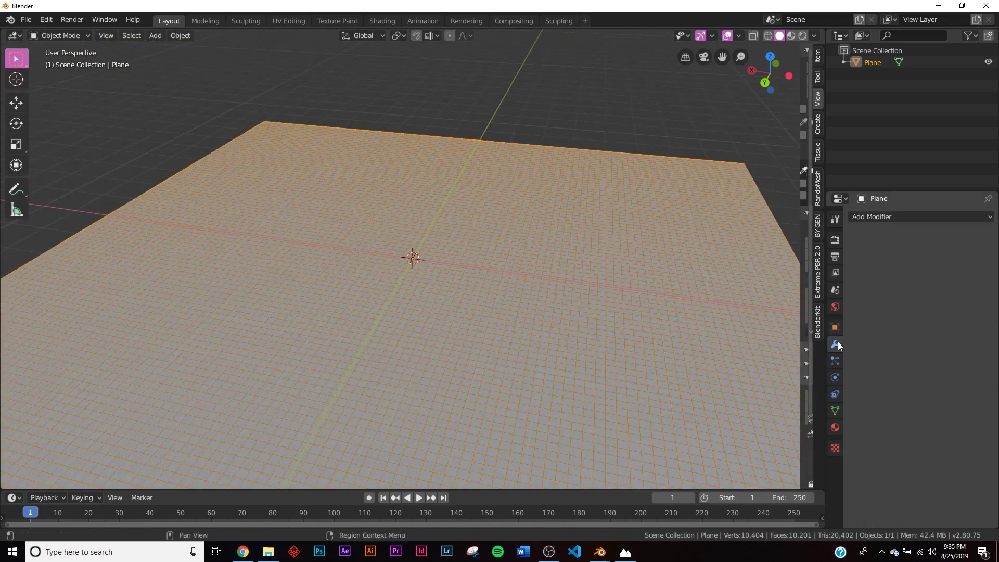
left_click(895, 216)
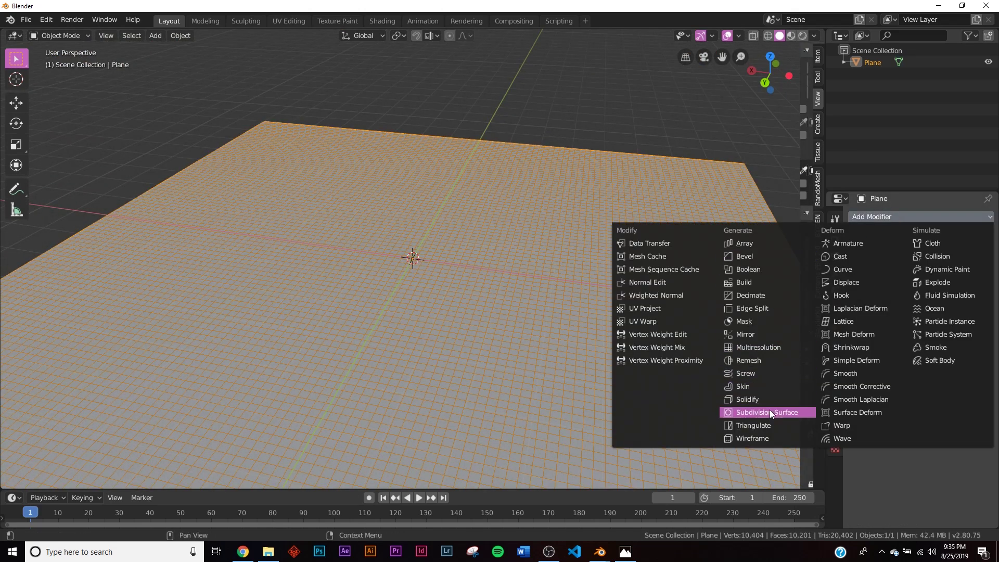
left_click(764, 295)
left_click_drag(979, 283, 887, 282)
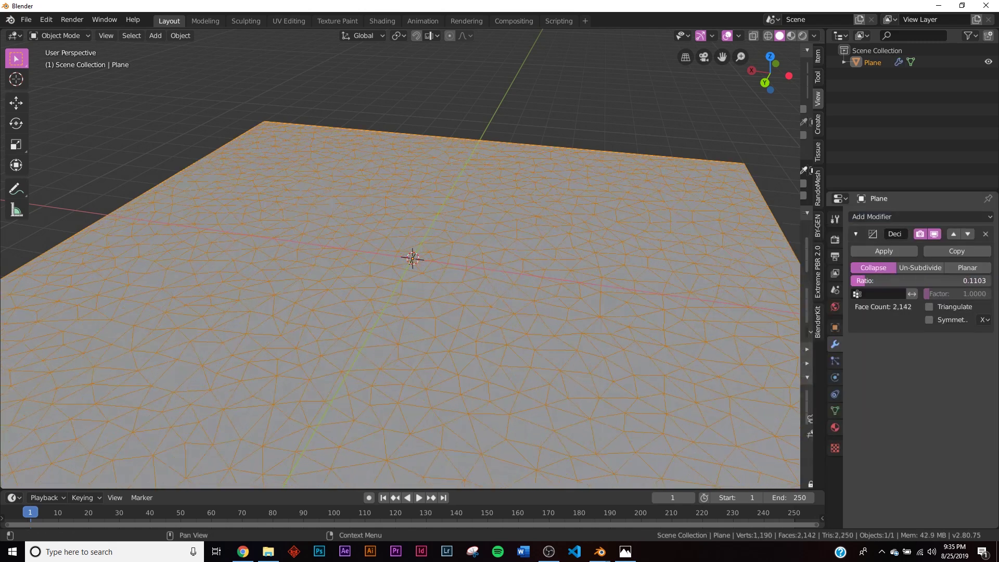
scroll(579, 338, "up", 4)
middle_click_drag(580, 338, 576, 342)
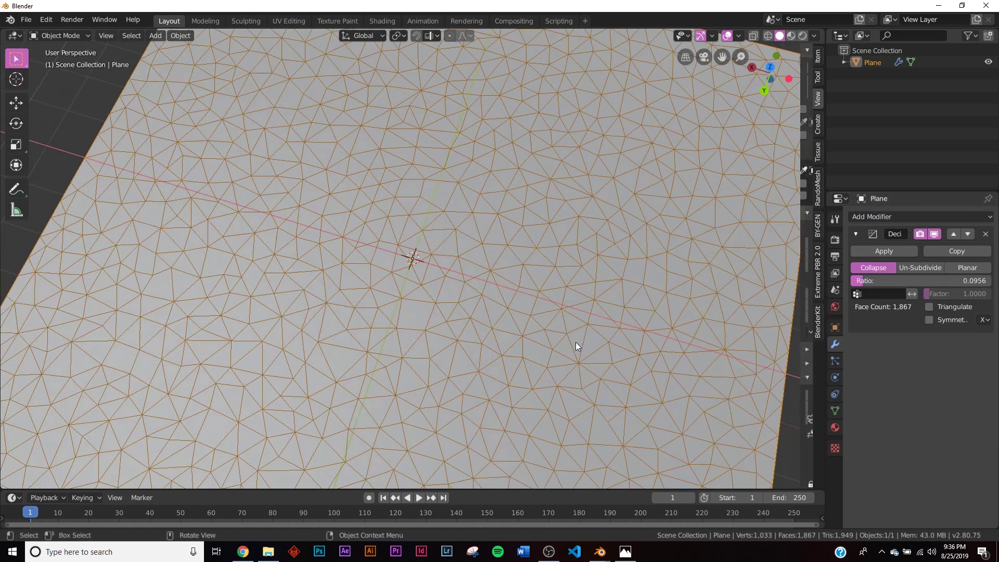
left_click_drag(853, 279, 846, 279)
middle_click_drag(420, 285, 436, 225)
scroll(435, 226, "down", 5)
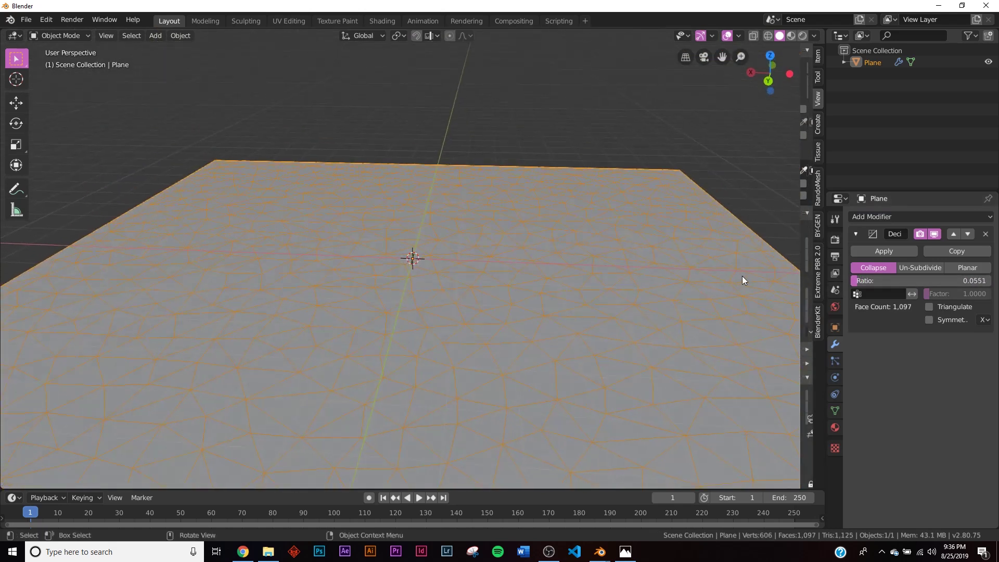
left_click_drag(858, 280, 861, 281)
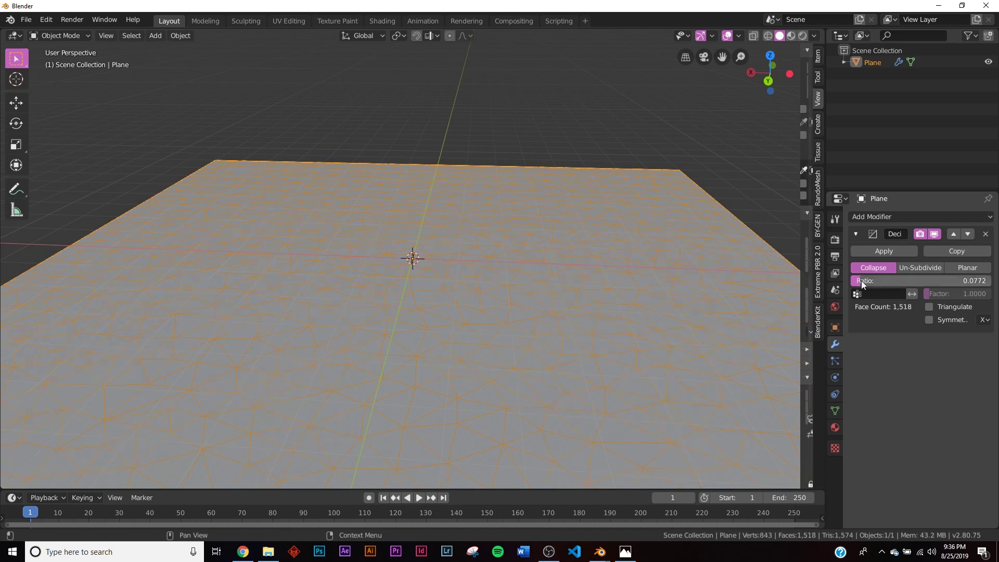
middle_click_drag(441, 269, 445, 314)
- Apply the Decimate modifier and turn off the plane's wireframe display
left_click(883, 251)
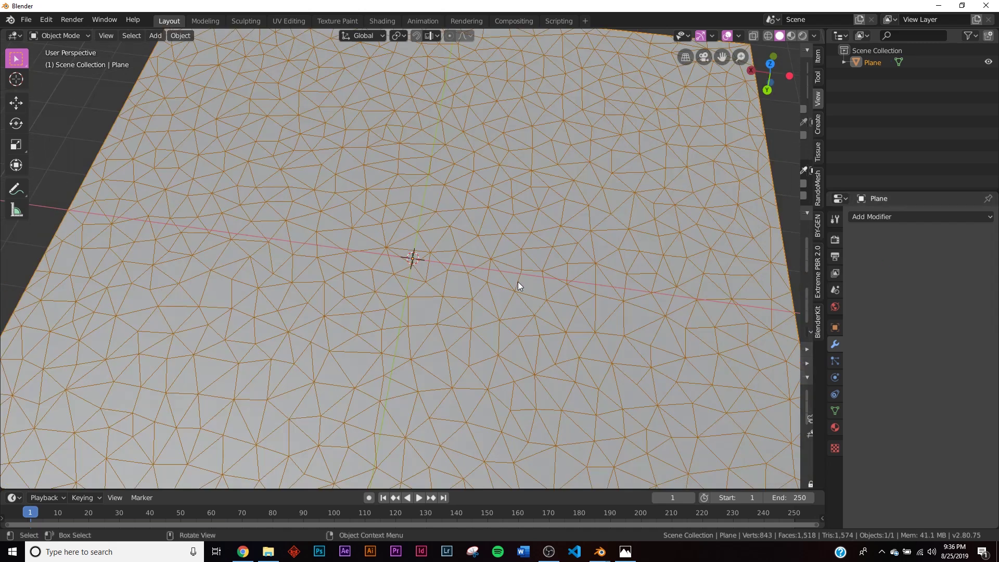
left_click(835, 327)
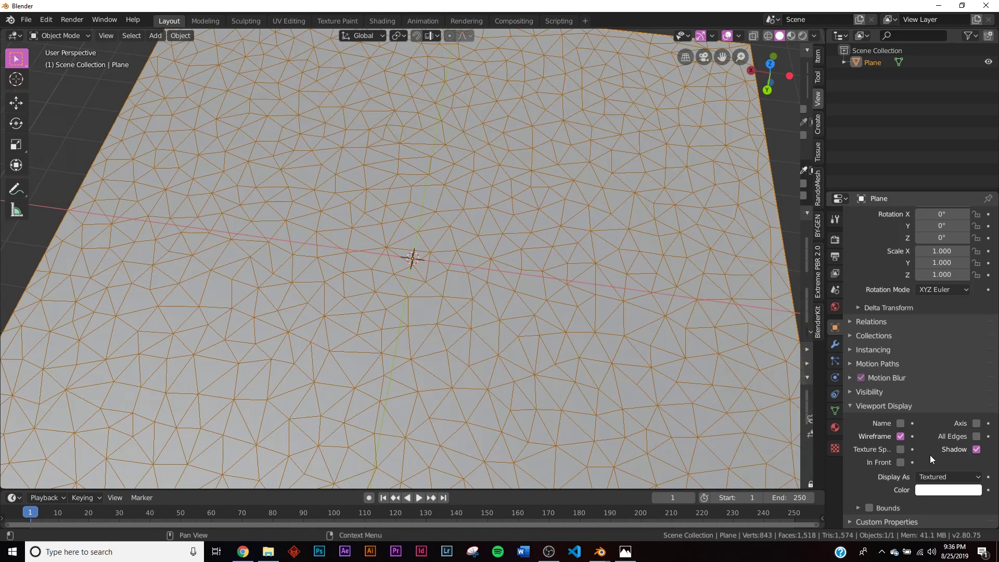
left_click(900, 436)
key("Tab")
middle_click_drag(496, 357, 515, 252)
key("Tab")
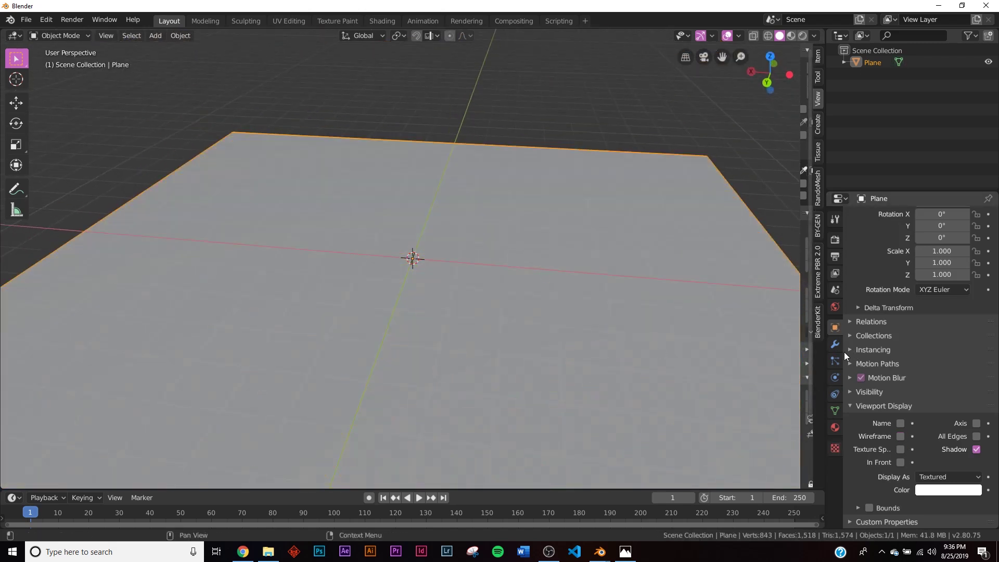
- Run Edge Split on the whole mesh through Operator Search
key("Tab")
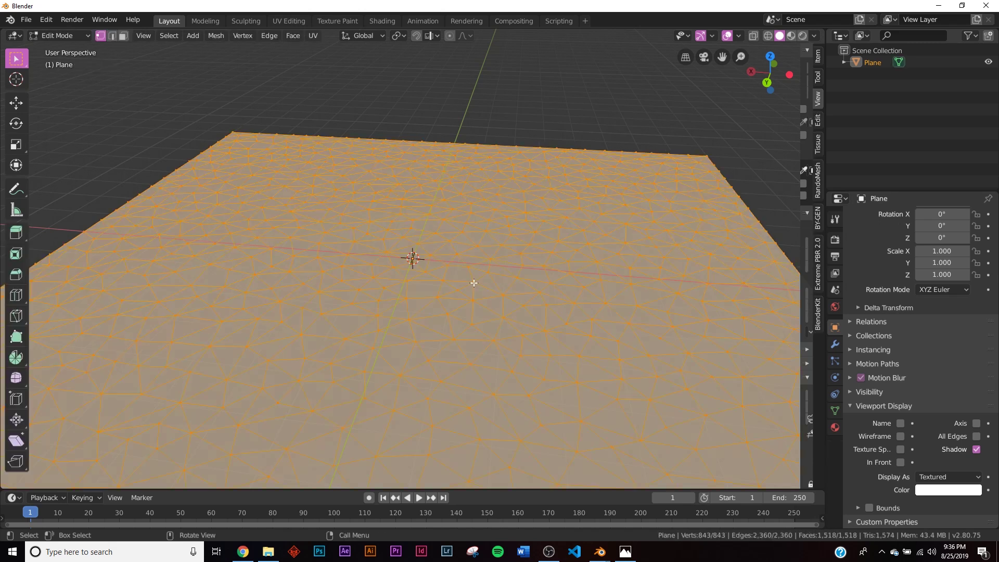
left_click(48, 20)
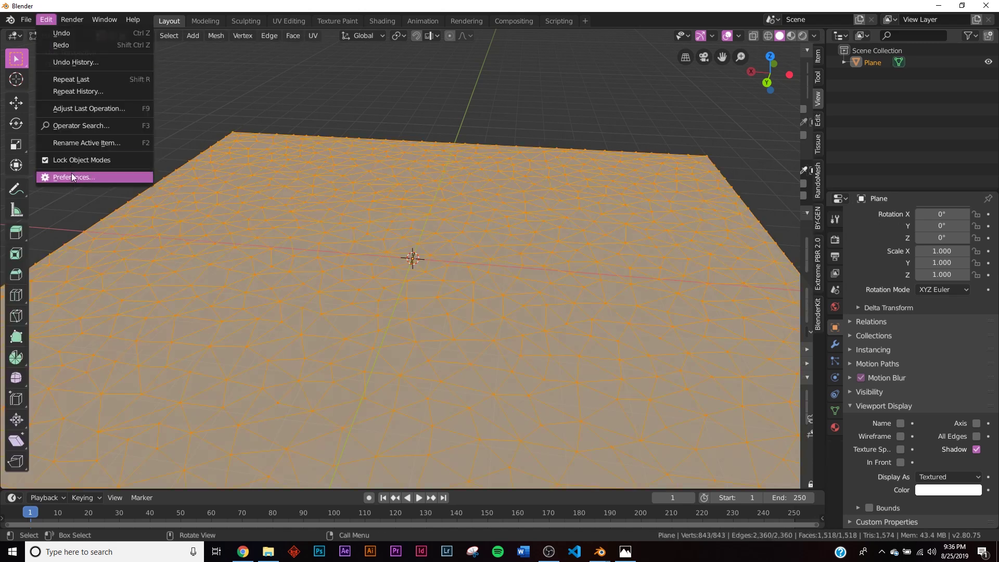
left_click(71, 174)
left_click(48, 24)
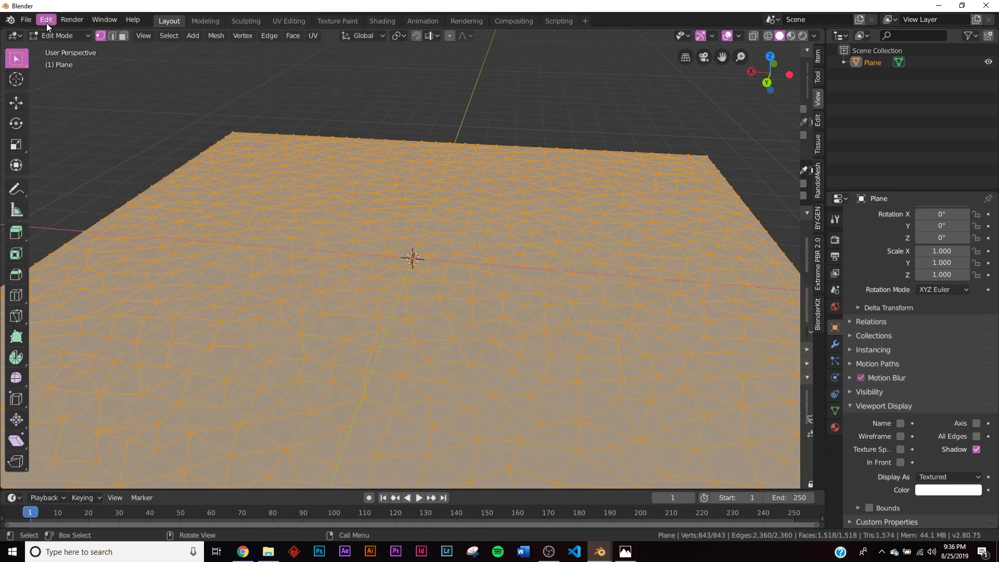
left_click(46, 21)
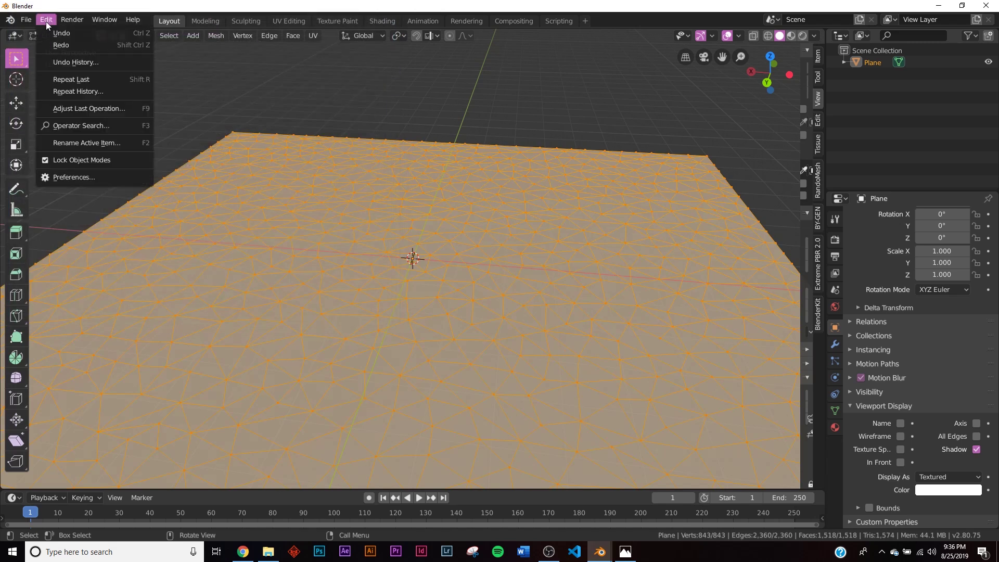
left_click(84, 126)
type("edg")
key("Down")
key("Down")
key("Down")
key("Down")
key("Down")
key("Return")
key("Tab")
key("Tab")
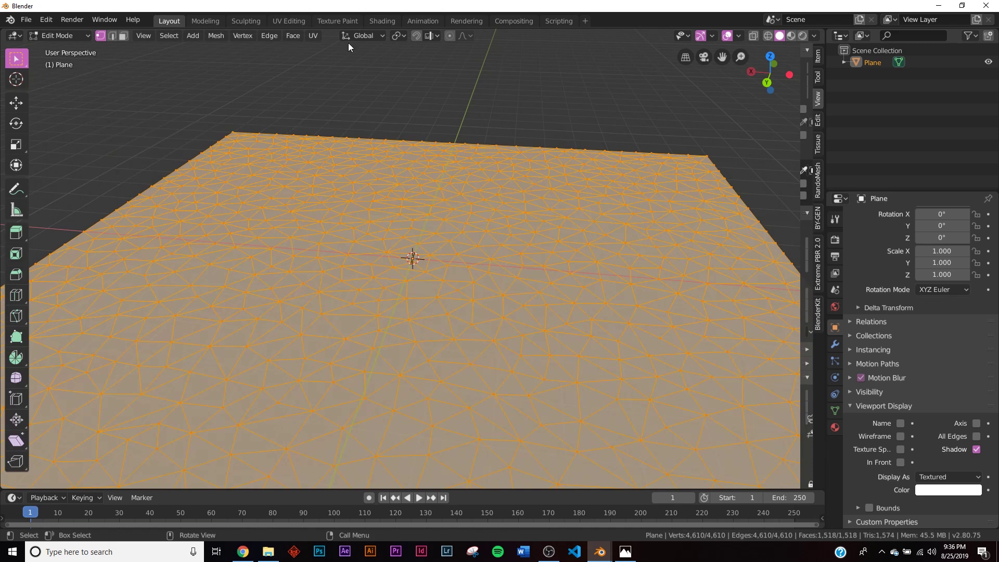
- Set the pivot to Individual Origins and shrink each triangle to open crack gaps
left_click(399, 35)
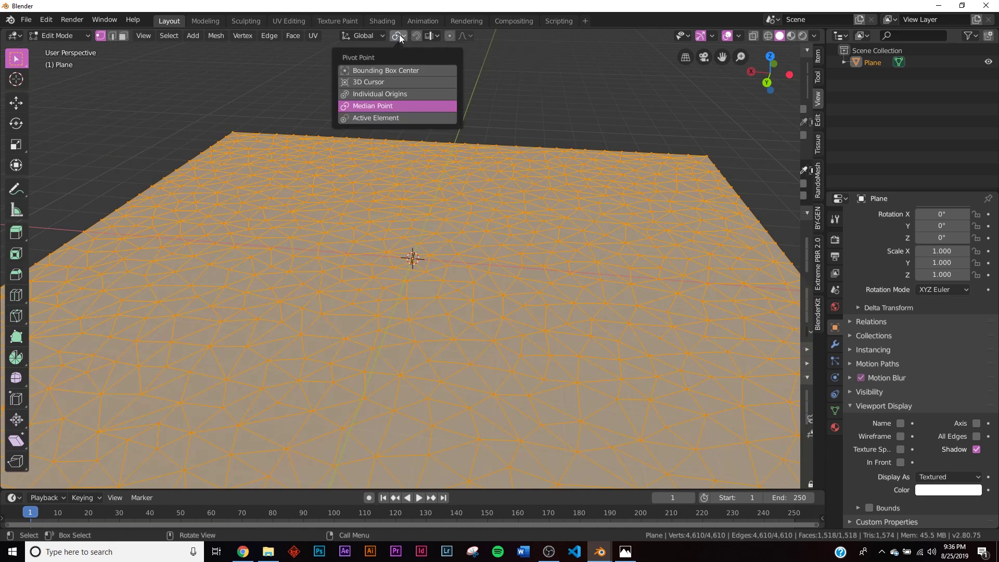
left_click(377, 95)
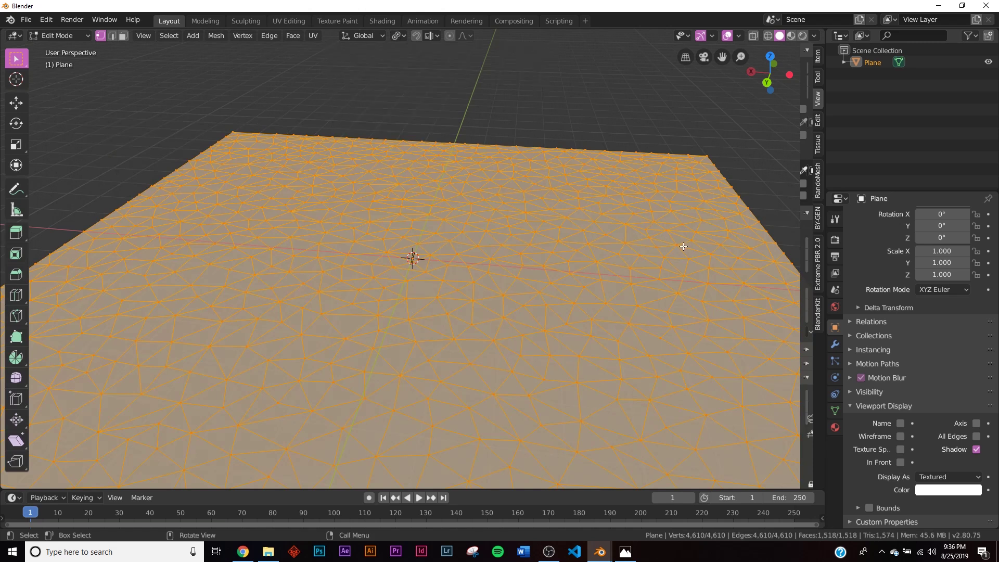
key("s")
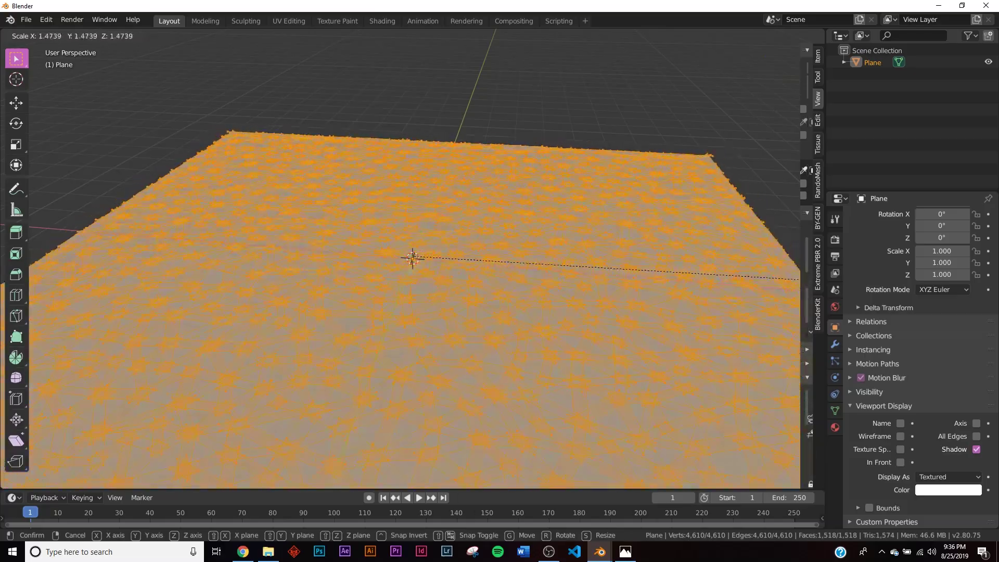
key("Escape")
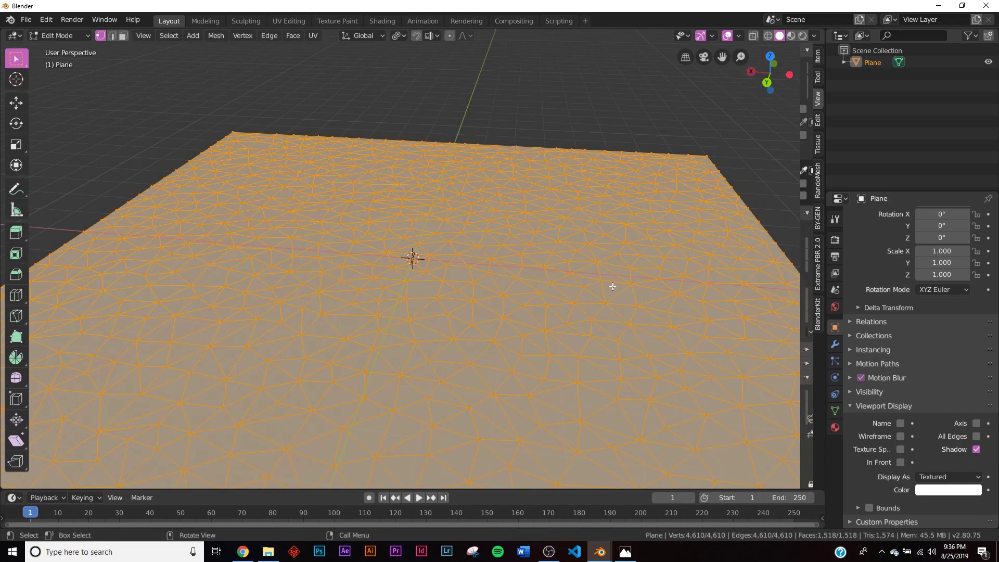
key("s")
left_click(571, 291)
key("Tab")
middle_click_drag(503, 276, 504, 267)
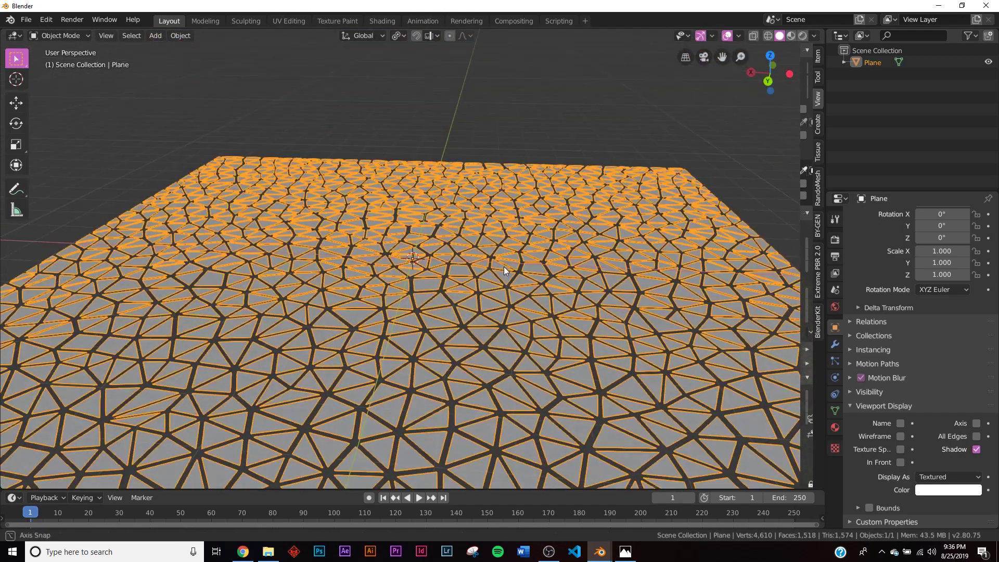
- Add a Solidify modifier to give the triangular pieces thickness
scroll(562, 292, "up", 2)
left_click(835, 345)
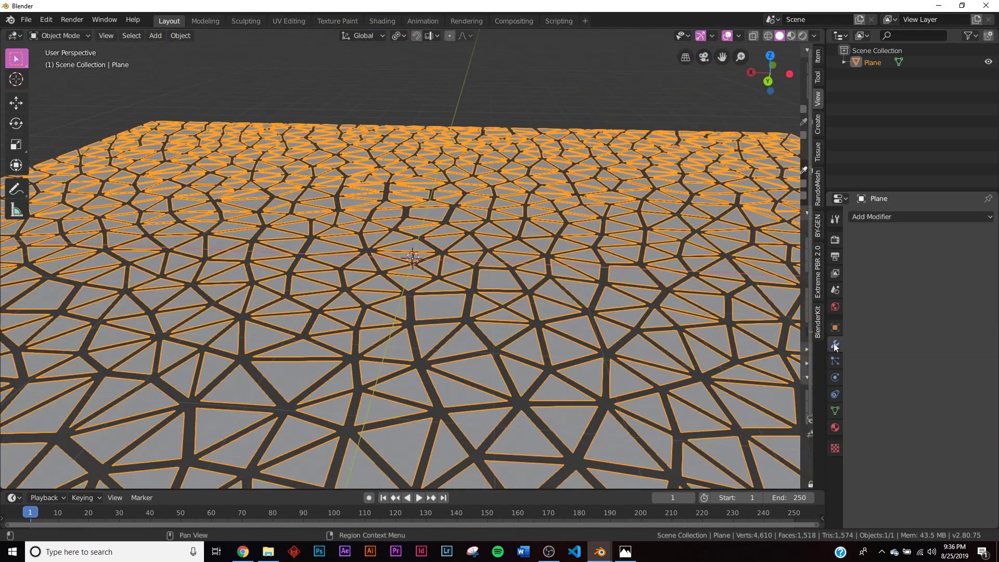
left_click(879, 217)
left_click(758, 408)
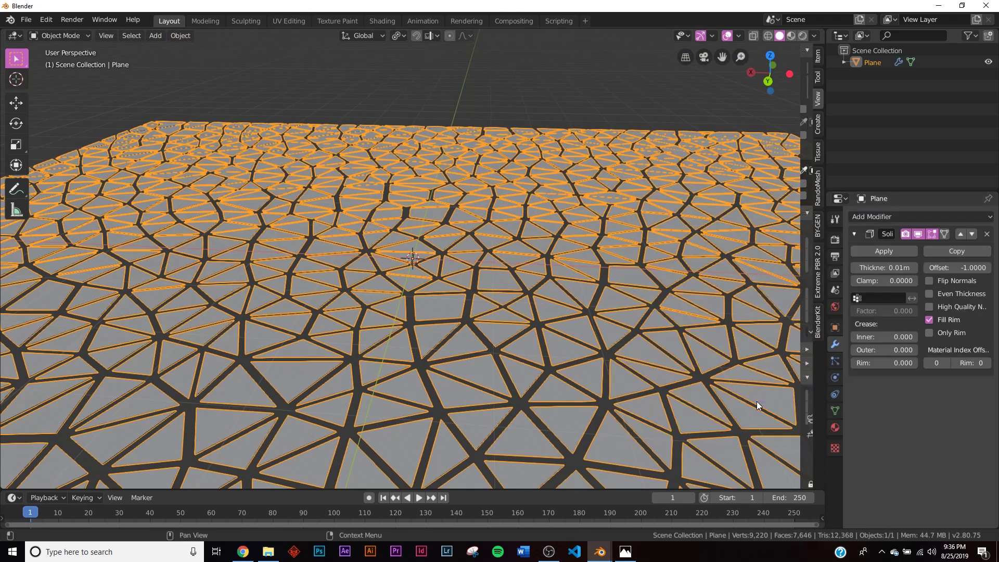
mouse_move(884, 268)
left_mouse_down()
mouse_move(908, 268)
mouse_move(888, 268)
left_mouse_up()
- Add a Bevel modifier with 0.1 m width and 1 segment to the pieces
left_click(870, 217)
left_click(719, 257)
middle_click_drag(459, 396, 442, 169, "shift")
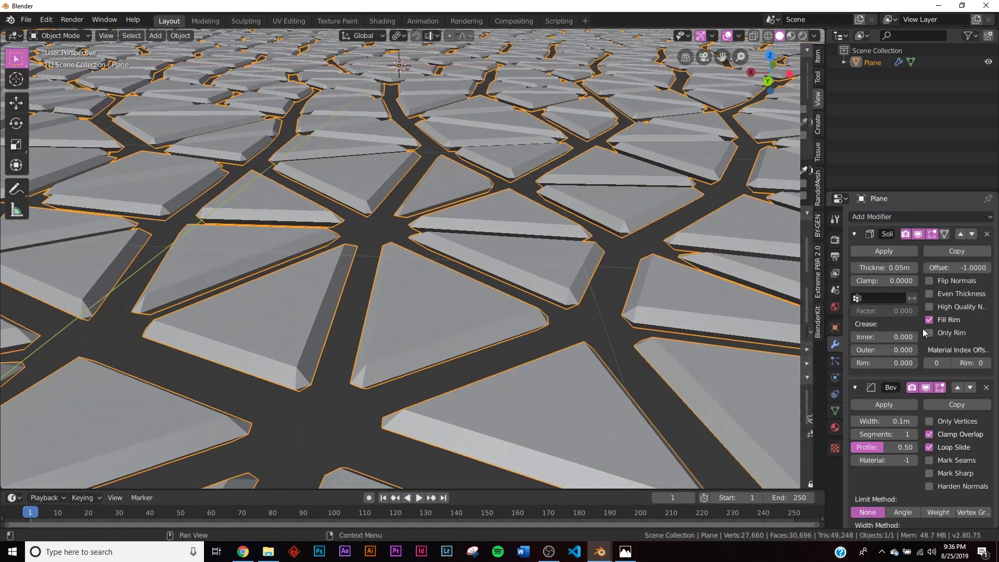
scroll(885, 333, "down", 5)
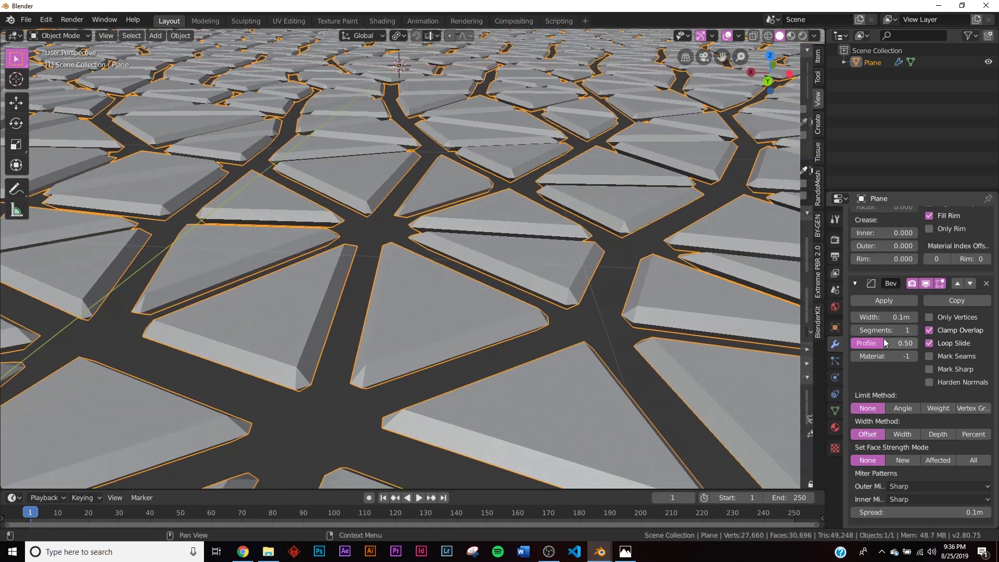
scroll(426, 329, "down", 10)
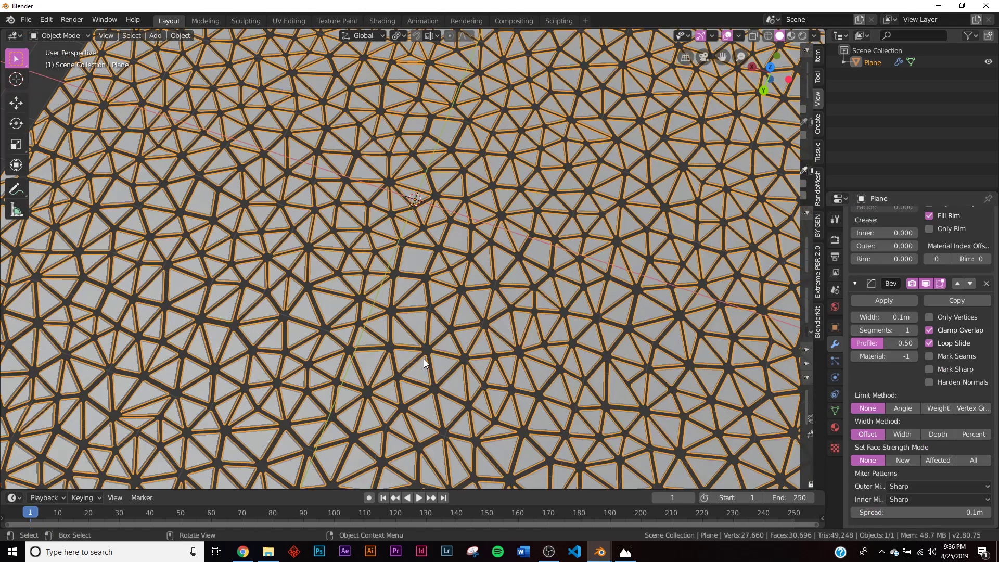
scroll(884, 292, "up", 5)
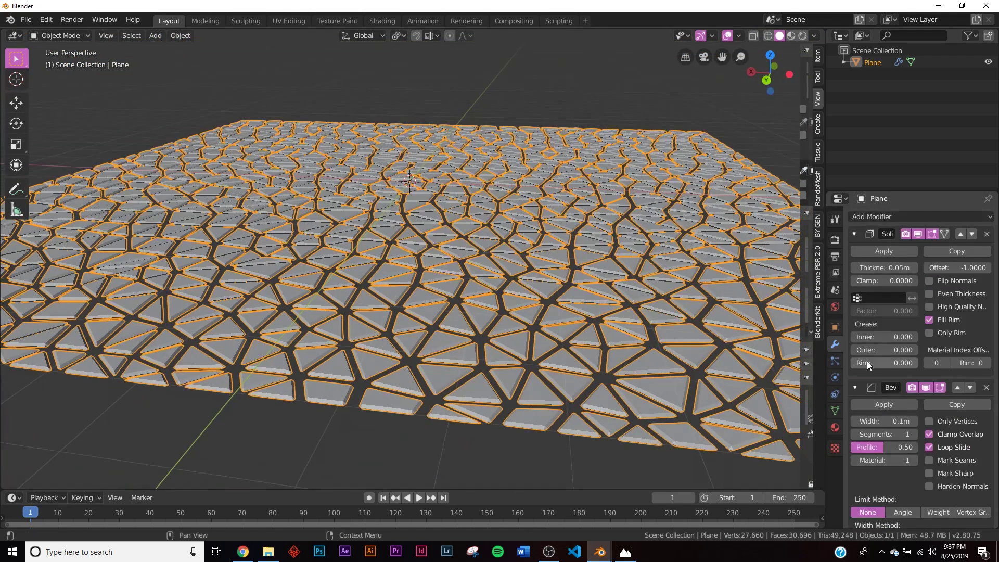
left_click(856, 387)
- Add a Displace modifier and move it to the top of the stack
left_click(882, 217)
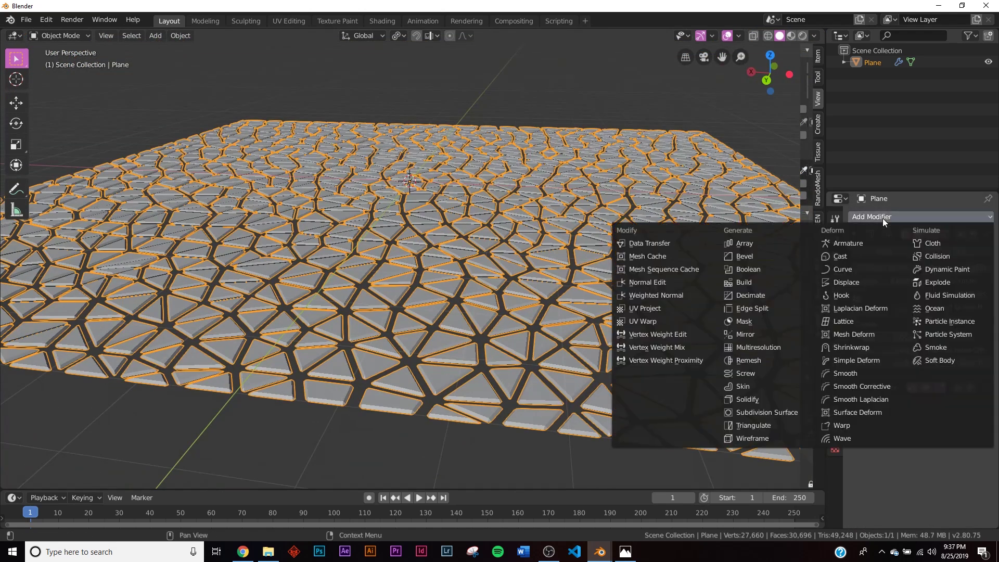
left_click(849, 285)
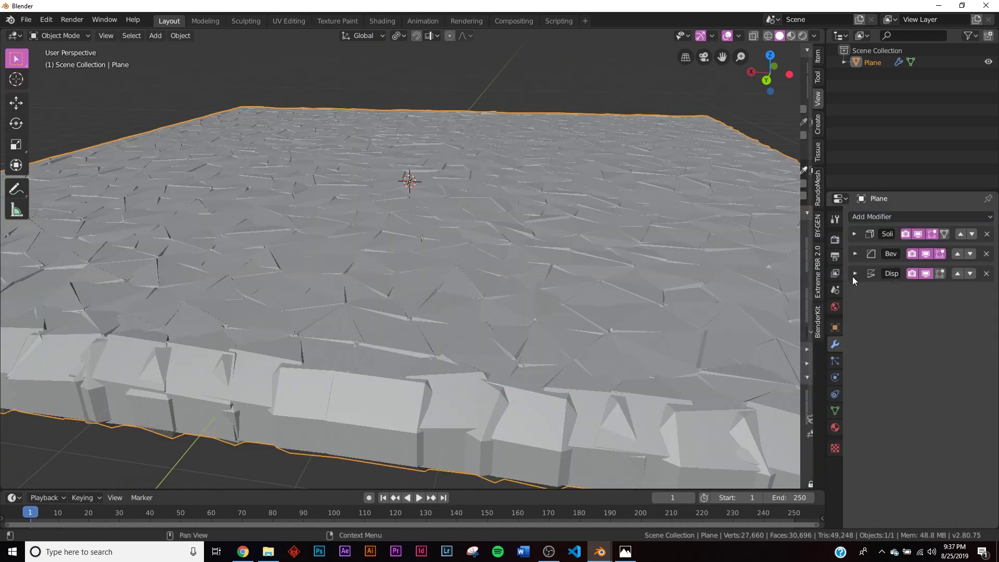
left_click(958, 272)
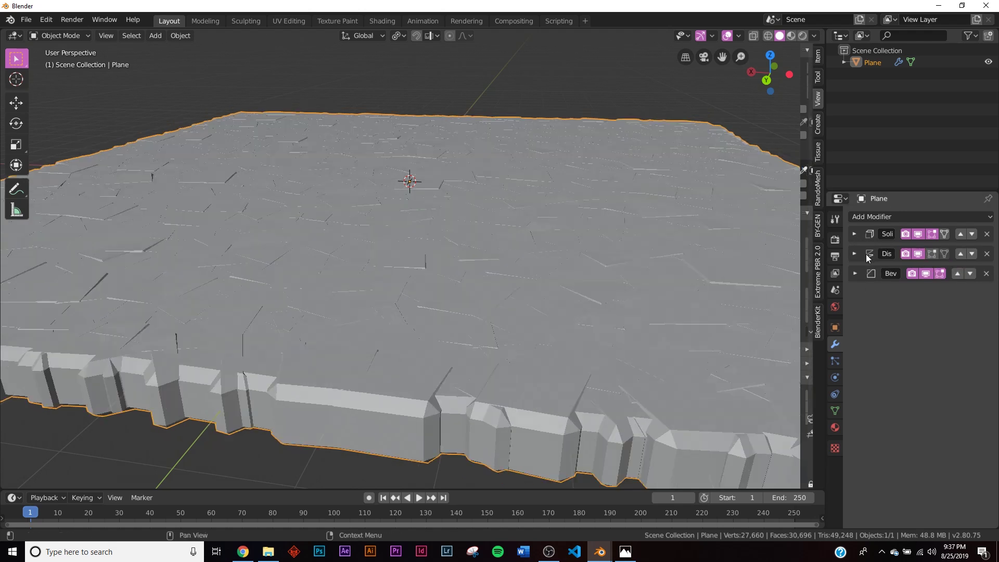
left_click(962, 256)
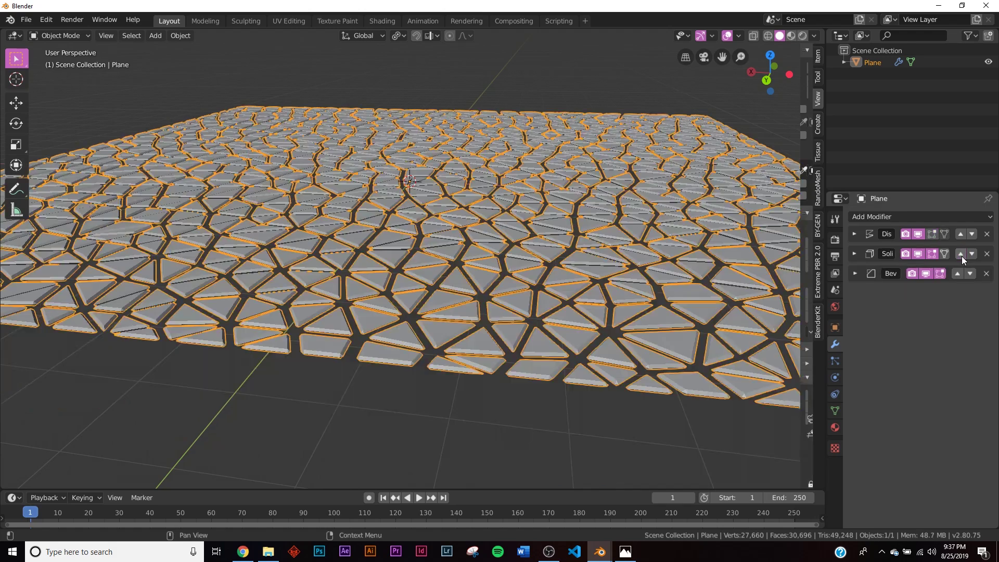
scroll(483, 283, "up", 5)
middle_click_drag(483, 284, 510, 274)
- Give the Displace modifier a new Clouds texture
left_click(854, 234)
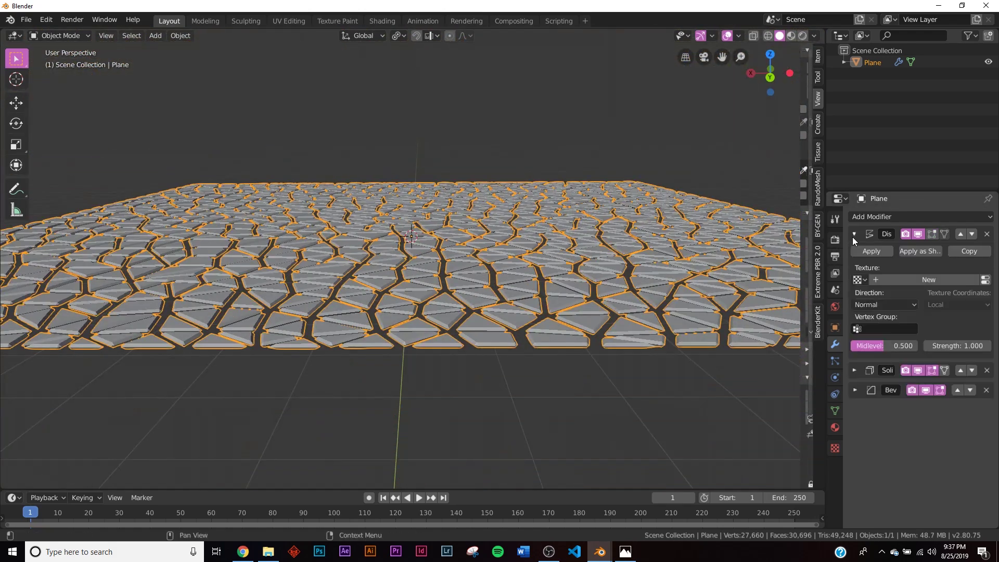
left_click(955, 281)
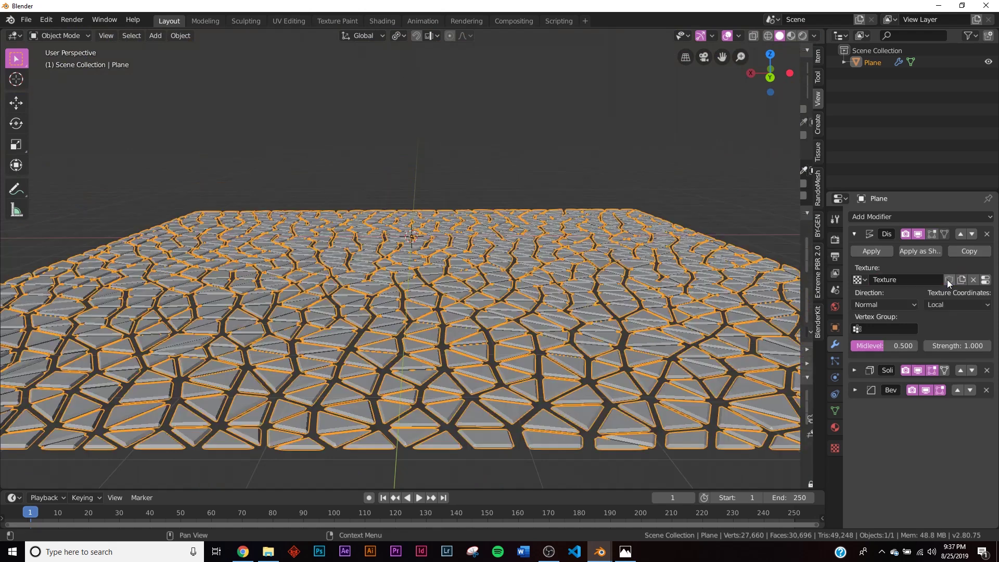
left_click(985, 280)
left_click(922, 251)
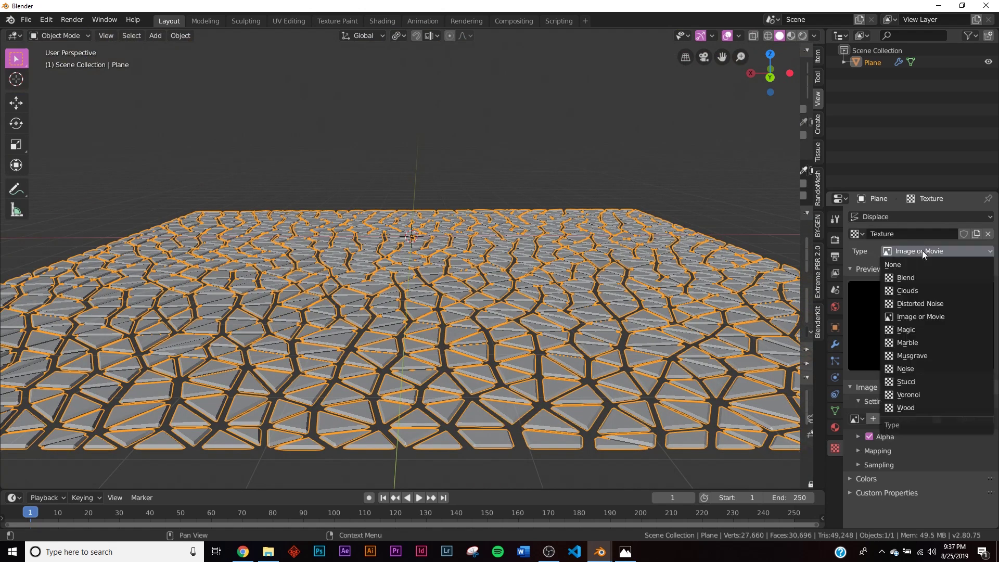
left_click(924, 290)
mouse_move(531, 251)
middle_mouse_down()
mouse_move(536, 317)
mouse_move(530, 264)
middle_mouse_up()
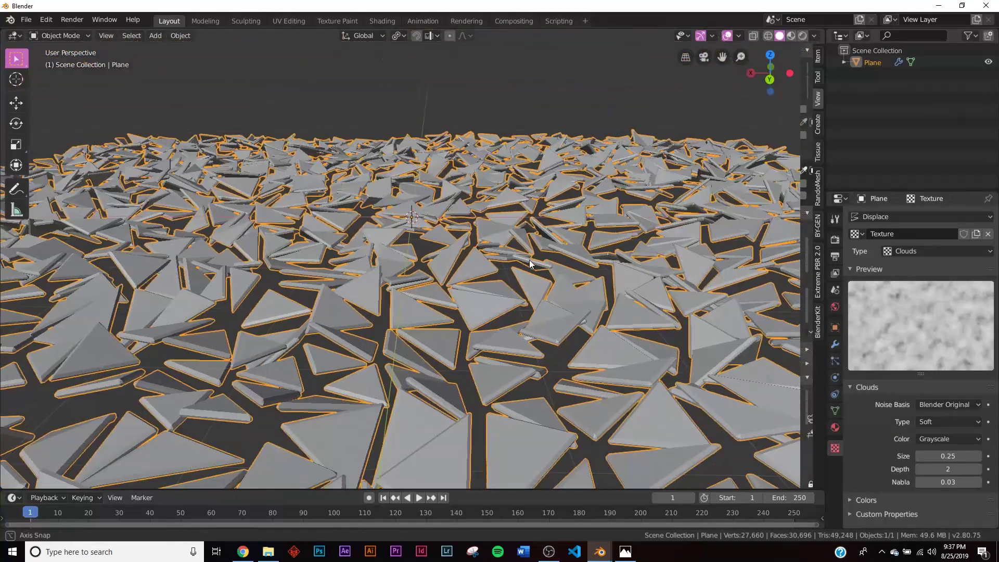
- Set the displacement strength to 0.3
left_click(835, 345)
left_click(854, 234)
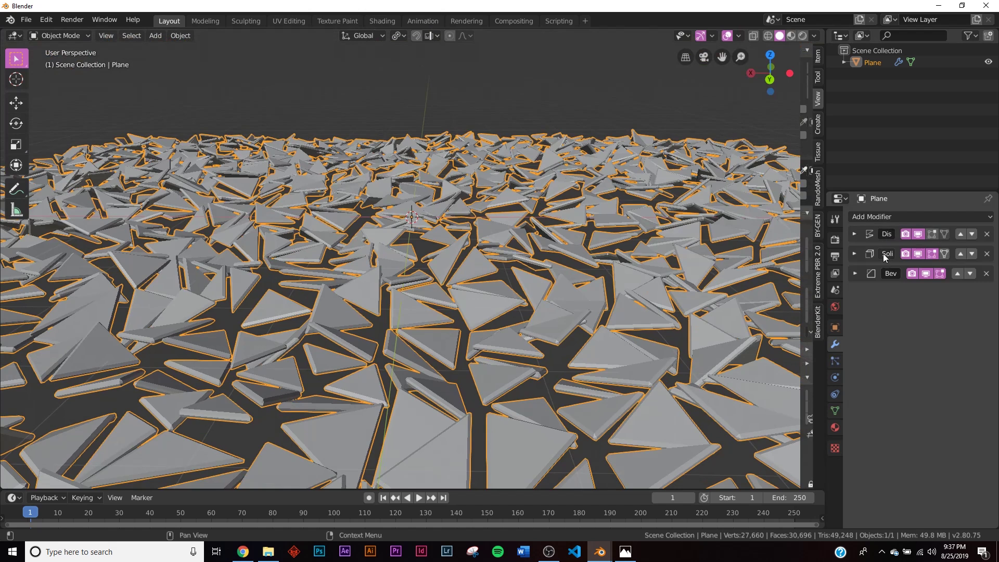
left_click(854, 254)
left_click(854, 407)
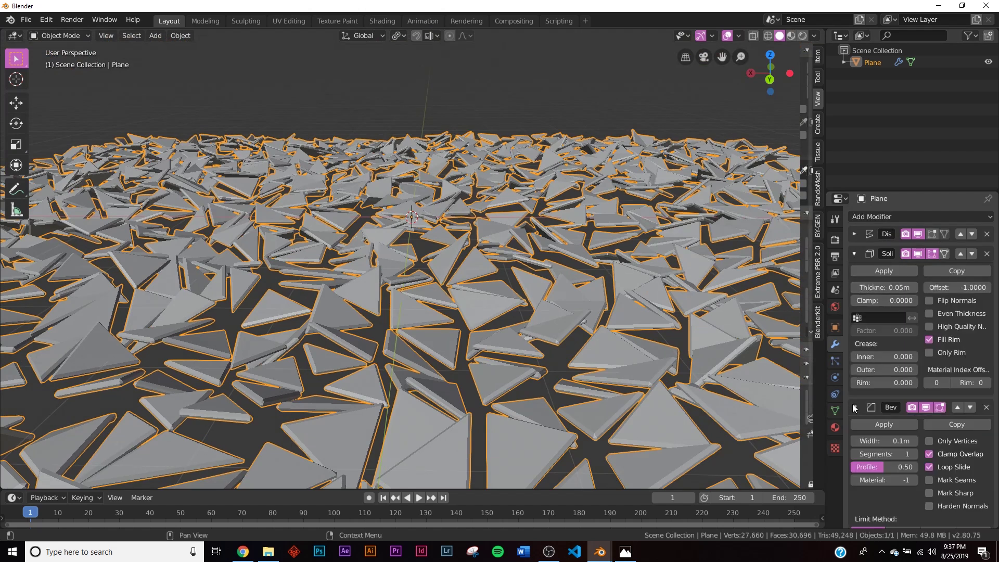
left_click(858, 231)
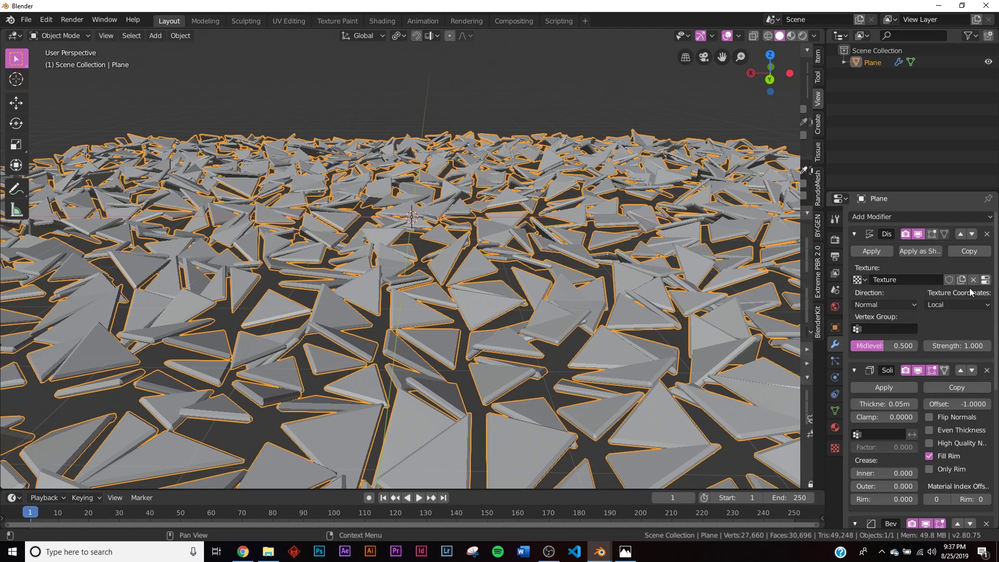
left_click(965, 345)
key("Return")
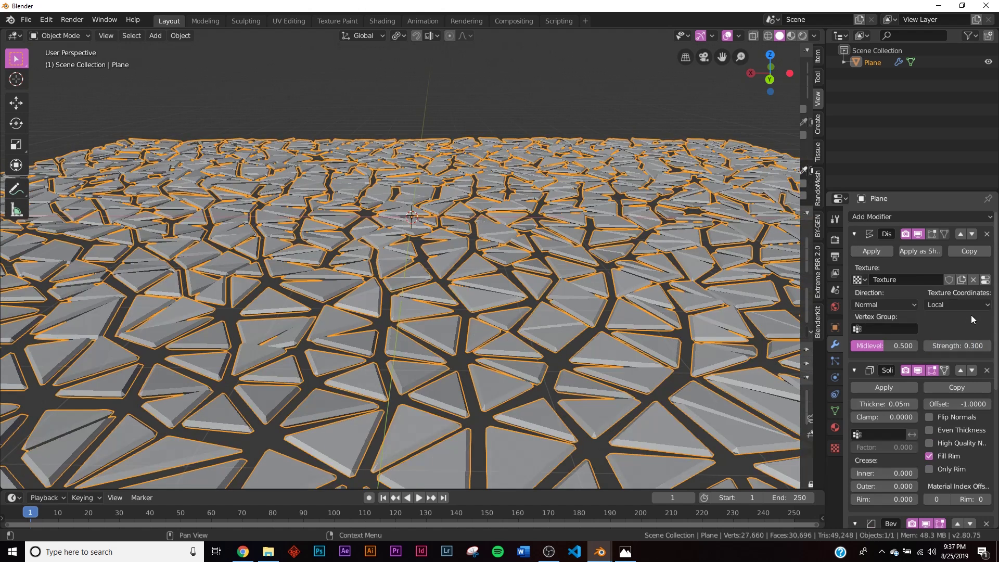
- Set the Clouds texture depth to 0 and size to 1.85
left_click(986, 279)
mouse_move(950, 469)
left_mouse_down()
mouse_move(930, 469)
mouse_move(934, 456)
mouse_move(990, 456)
mouse_move(947, 457)
left_mouse_up()
middle_click_drag(616, 348, 592, 307)
scroll(610, 402, "down", 2)
scroll(520, 305, "up", 4)
middle_click_drag(487, 306, 473, 295)
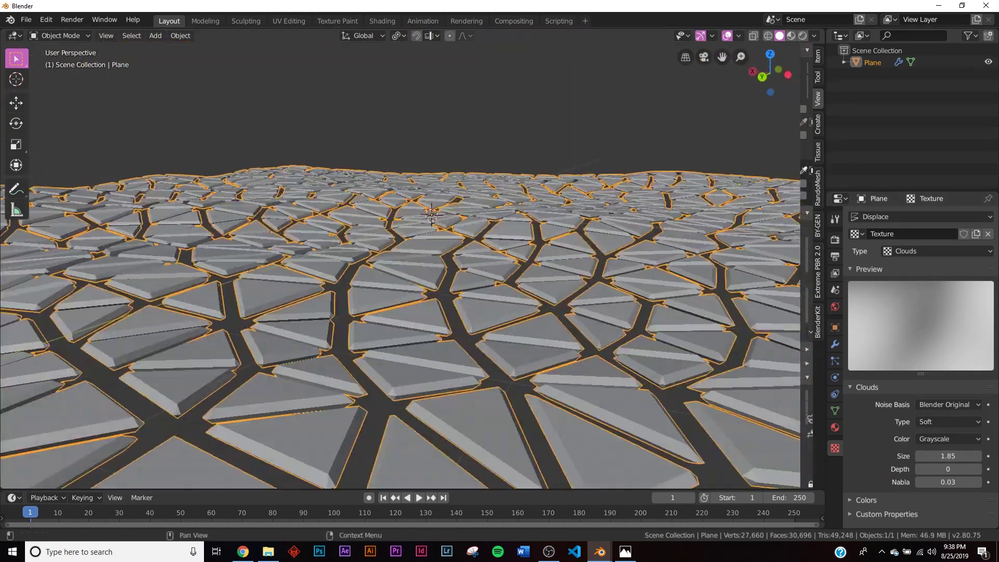
- Raise the displacement strength to 0.5
left_click(836, 344)
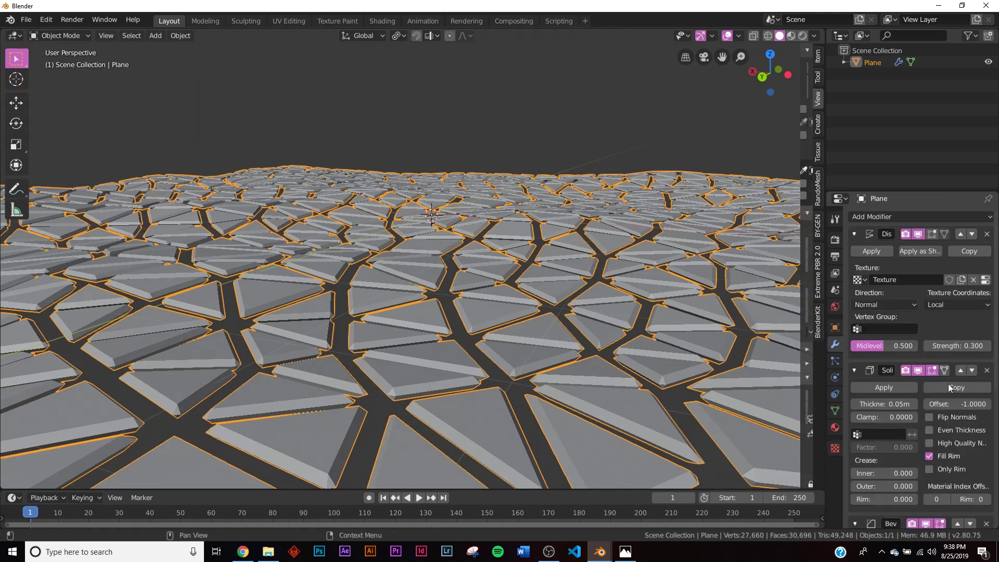
left_click(964, 345)
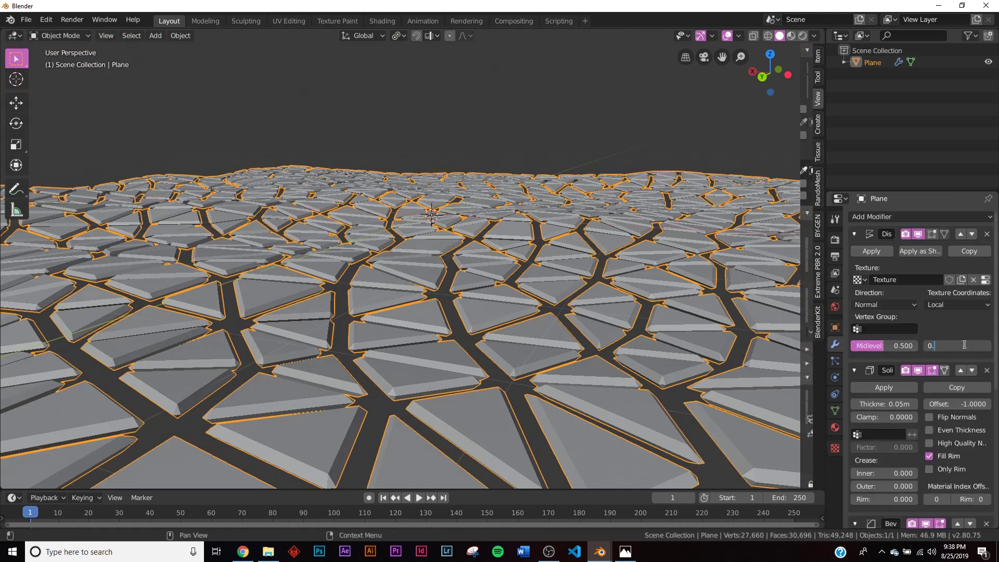
type("5")
key("Return")
middle_click_drag(473, 250, 442, 271)
scroll(451, 323, "down", 3)
- Add a camera and align it to the current low view
key("shift+a")
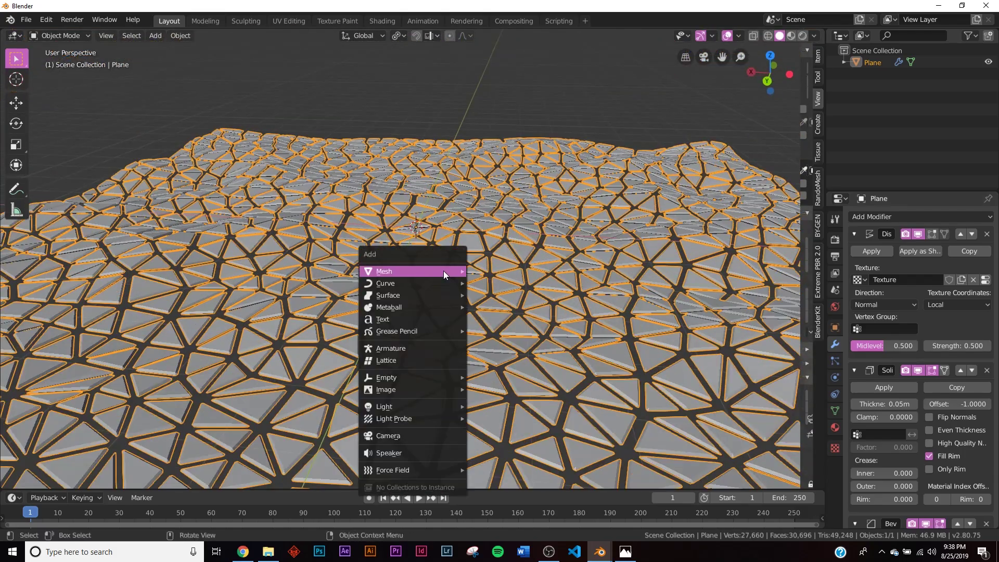
key("Escape")
key("shift+a")
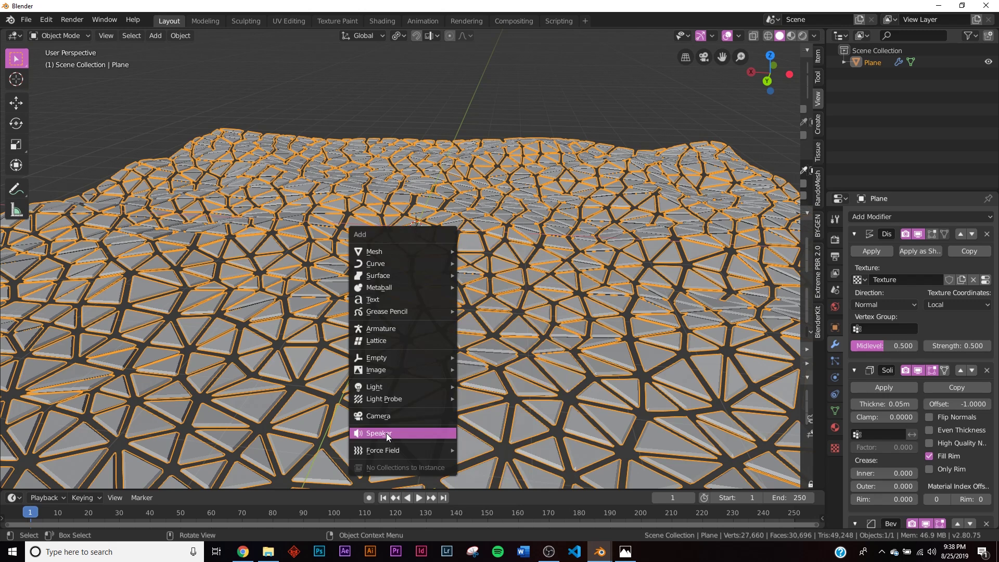
left_click(393, 415)
middle_click_drag(471, 298, 472, 284)
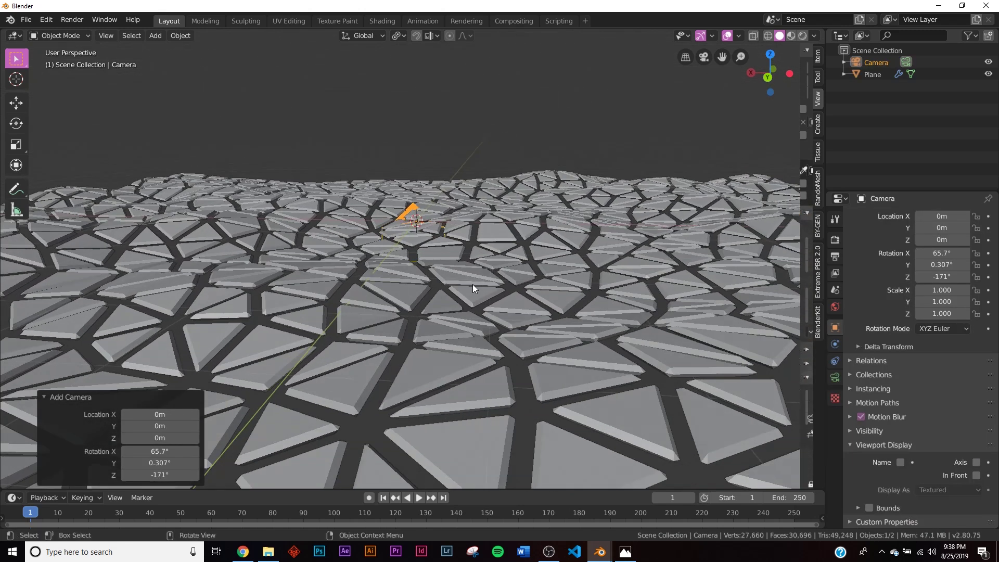
key("ctrl+alt+KP_0")
- Rotate and reposition the camera for a low view across the tiles
key("r")
key("r")
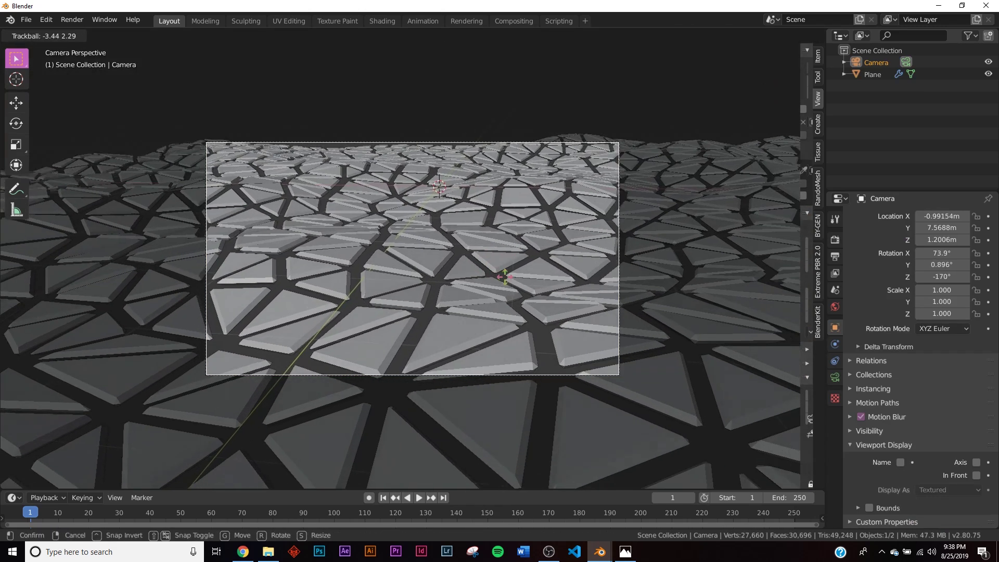
left_click(504, 276)
key("g")
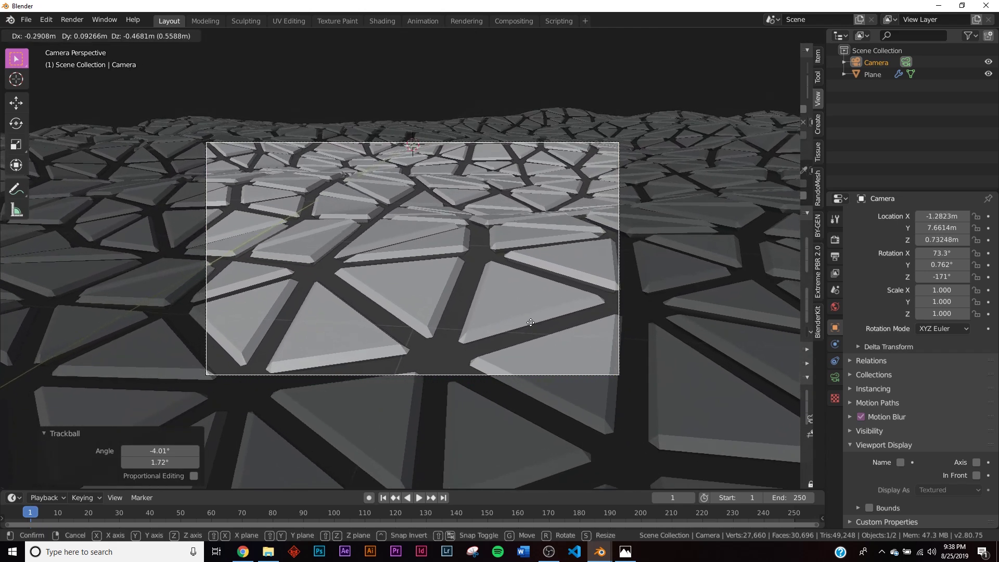
left_click(531, 327)
key("r")
key("r")
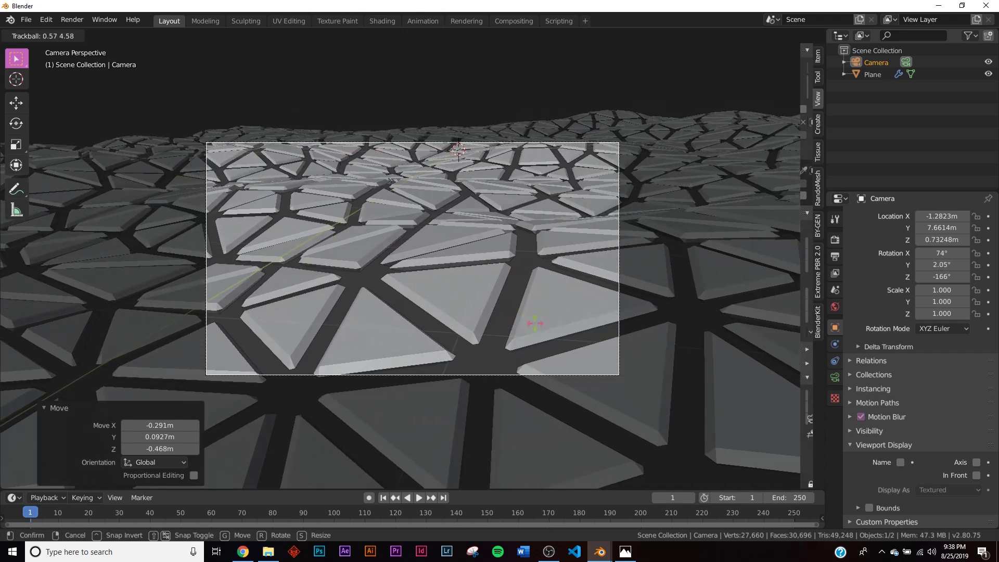
left_click(535, 323)
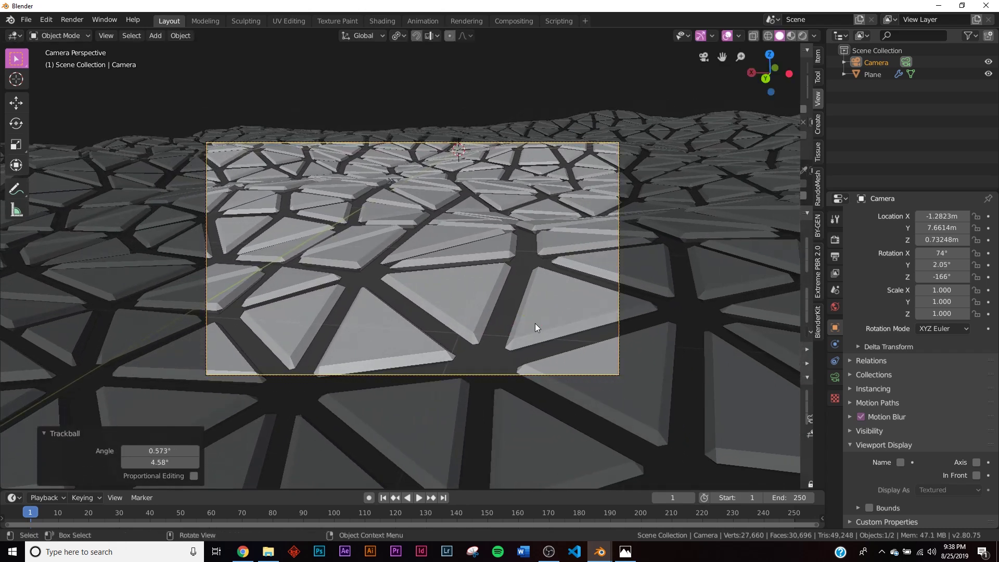
- Dolly the camera along its local Z axis and nudge it into final position
key("g")
key("z")
key("z")
left_click(534, 364)
key("g")
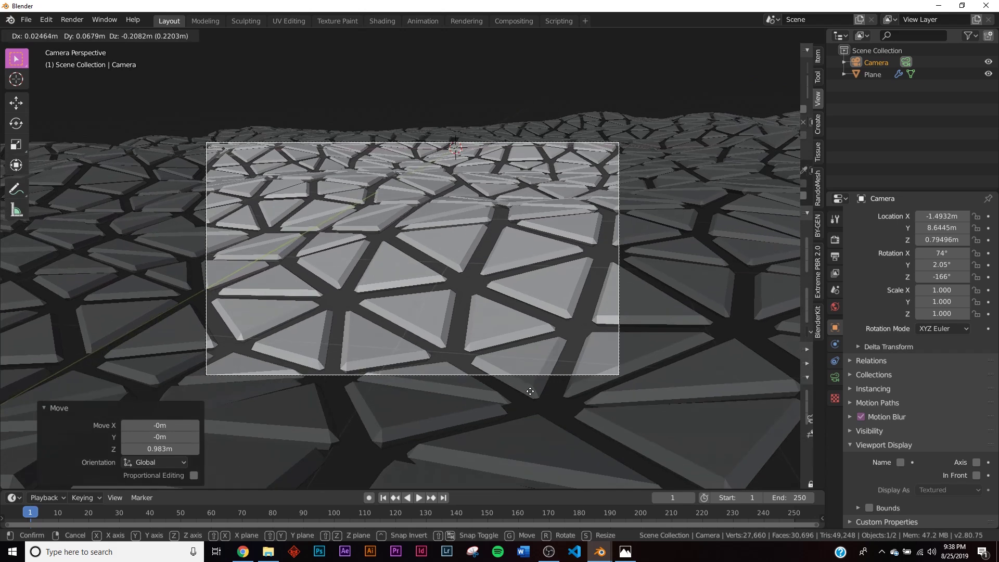
left_click(530, 395)
scroll(532, 394, "up", 4)
scroll(533, 393, "down", 2)
- Scale the plane's whole mesh up by about 1.10 and look through the camera again
left_click(535, 308)
key("Tab")
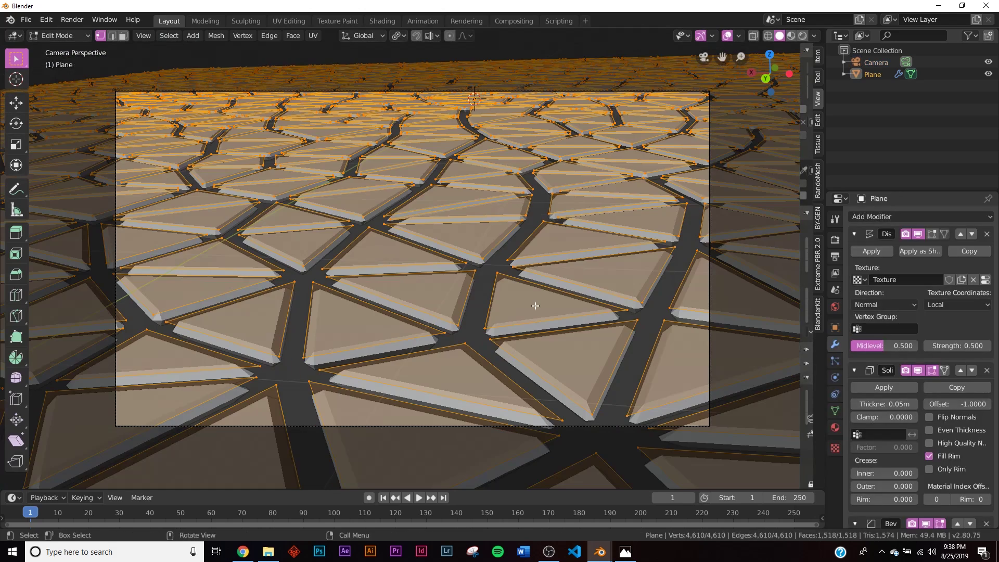
key("s")
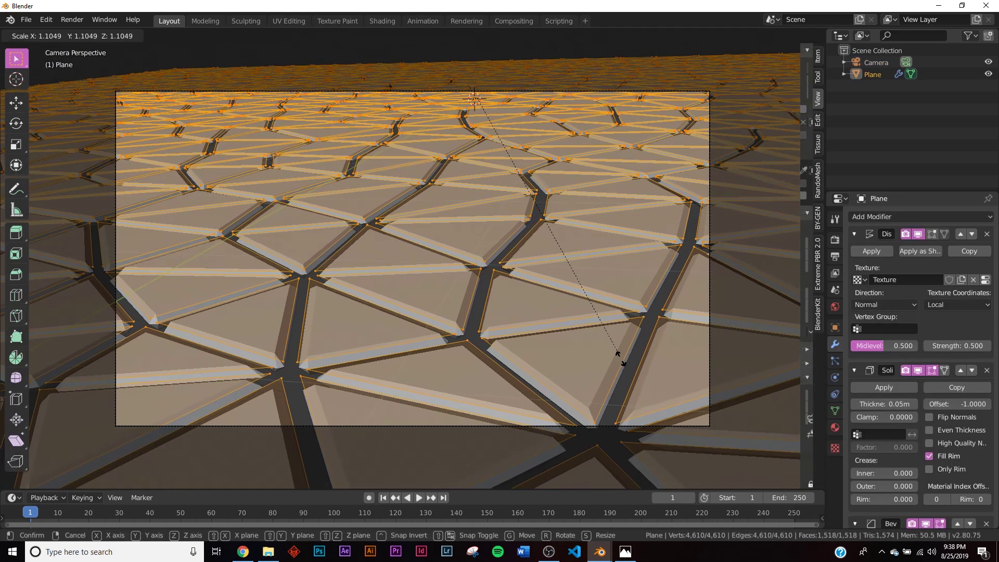
left_click(630, 376)
key("Tab")
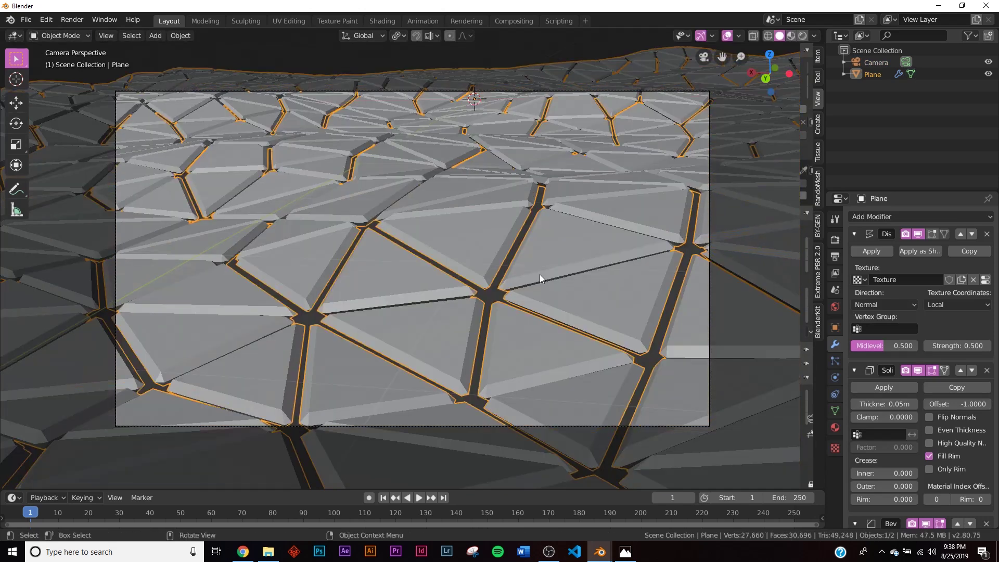
middle_click_drag(540, 273, 554, 306)
key("KP_0")
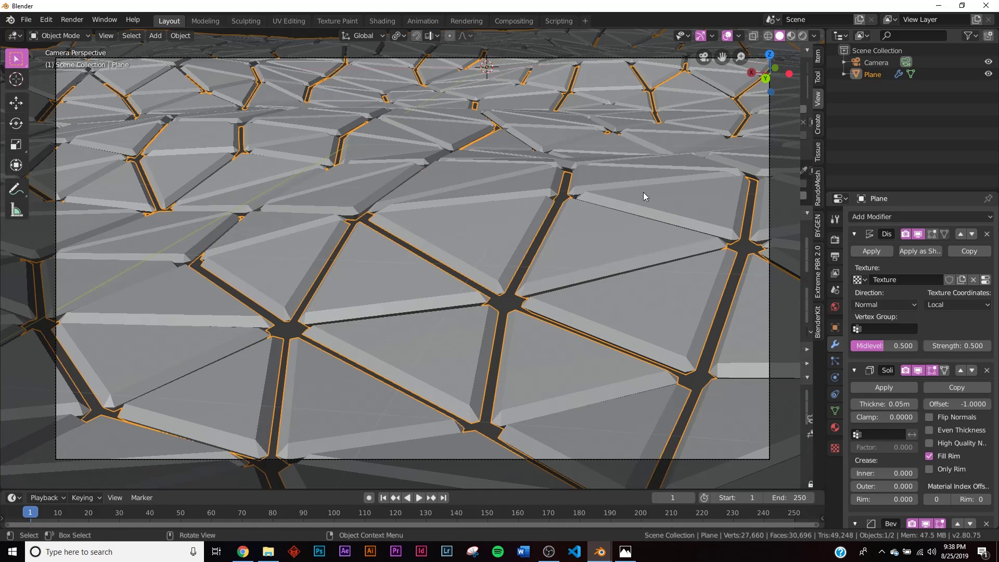
- Switch the render engine to Eevee and view the camera in Rendered shading with overlays hidden
left_click(835, 240)
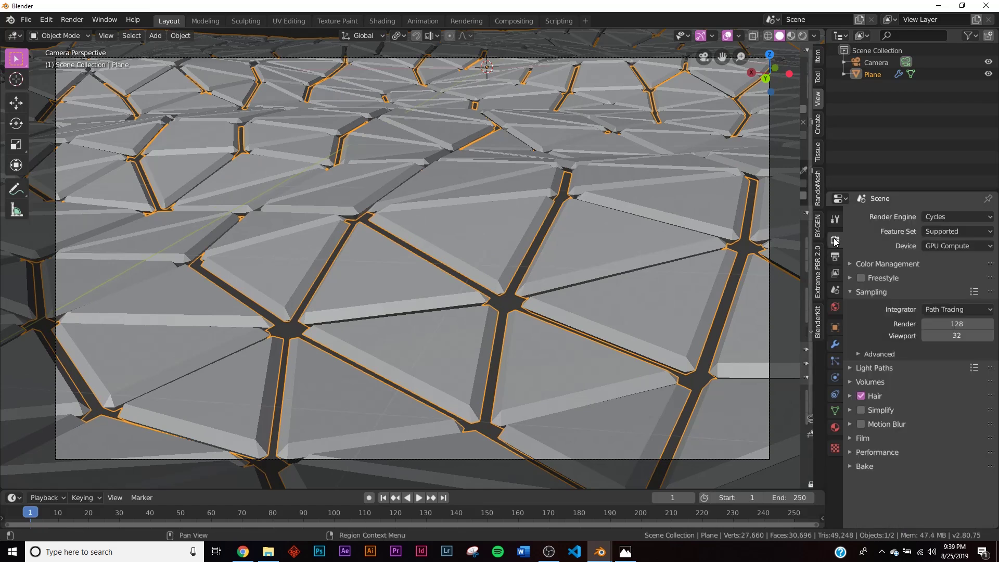
left_click(941, 217)
left_click(935, 230)
key("z")
left_click(591, 298)
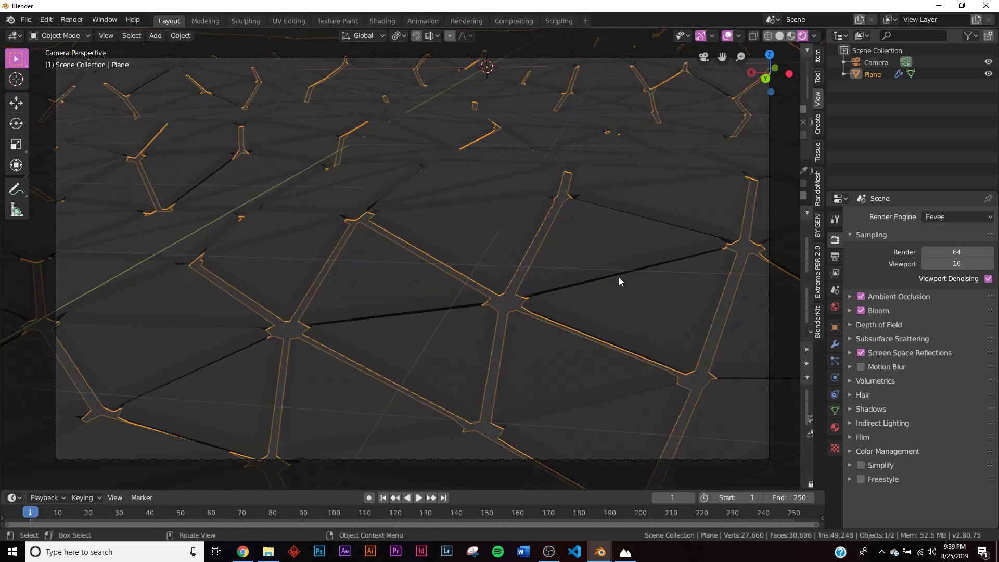
middle_click_drag(715, 367, 614, 299)
key("KP_0")
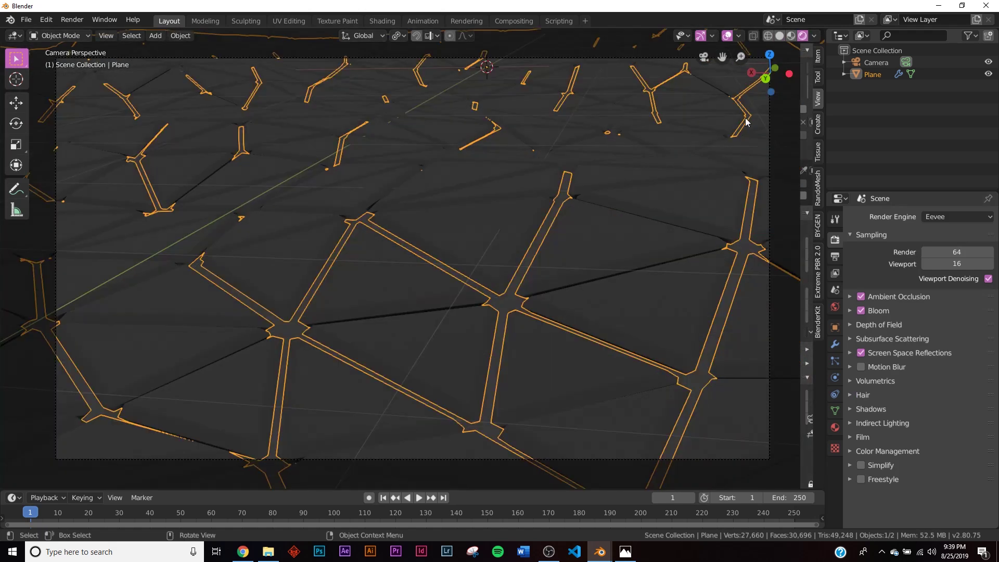
left_click(727, 36)
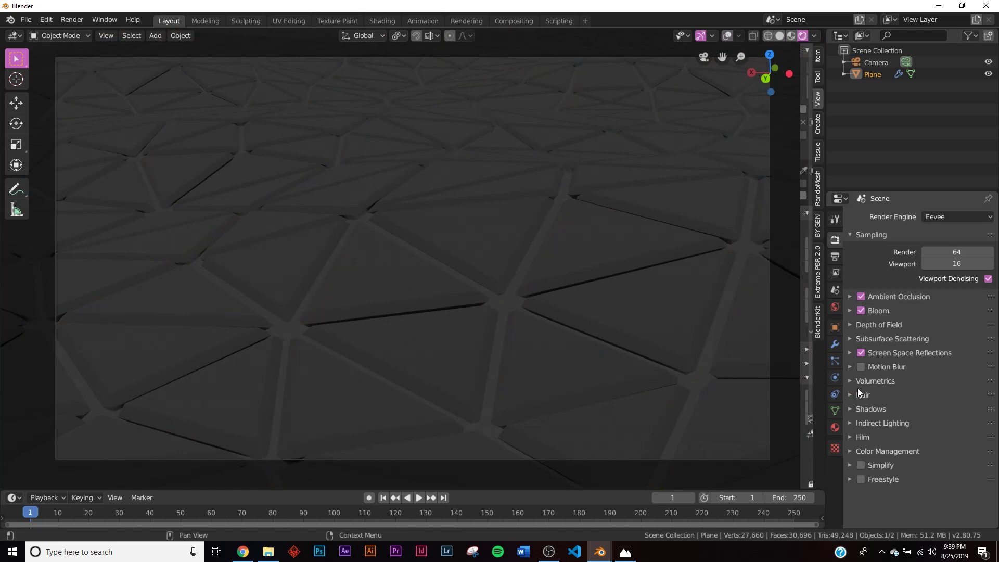
- Set the World background colour to black (value 0) and recheck it in Rendered shading
left_click(835, 427)
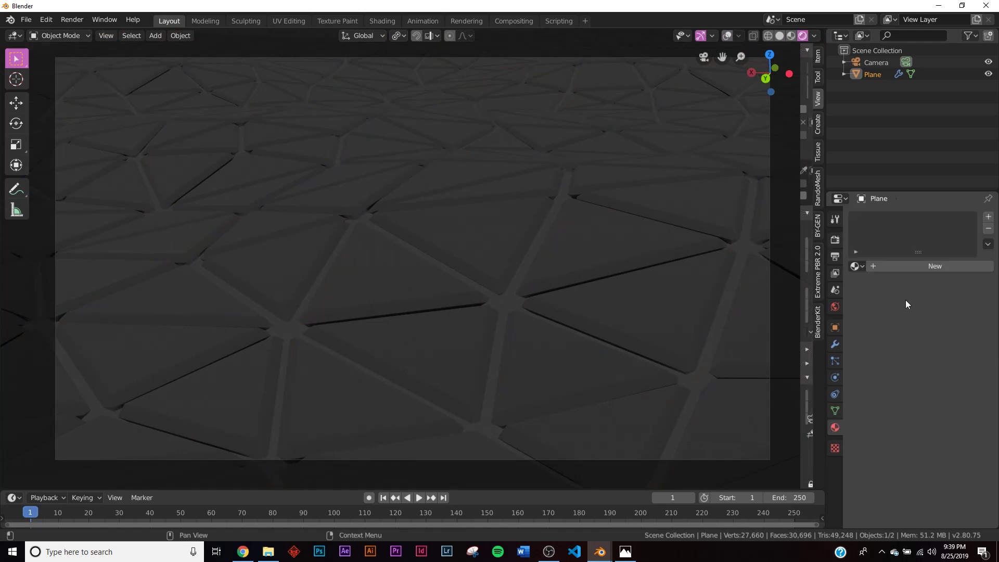
left_click(835, 307)
left_click(958, 292)
left_click(975, 204)
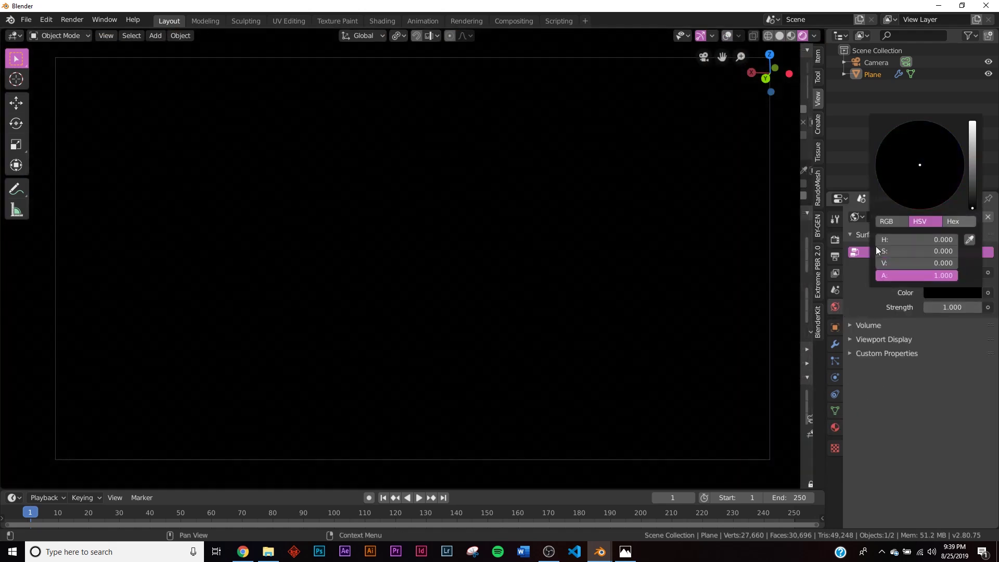
key("z")
left_click(619, 267)
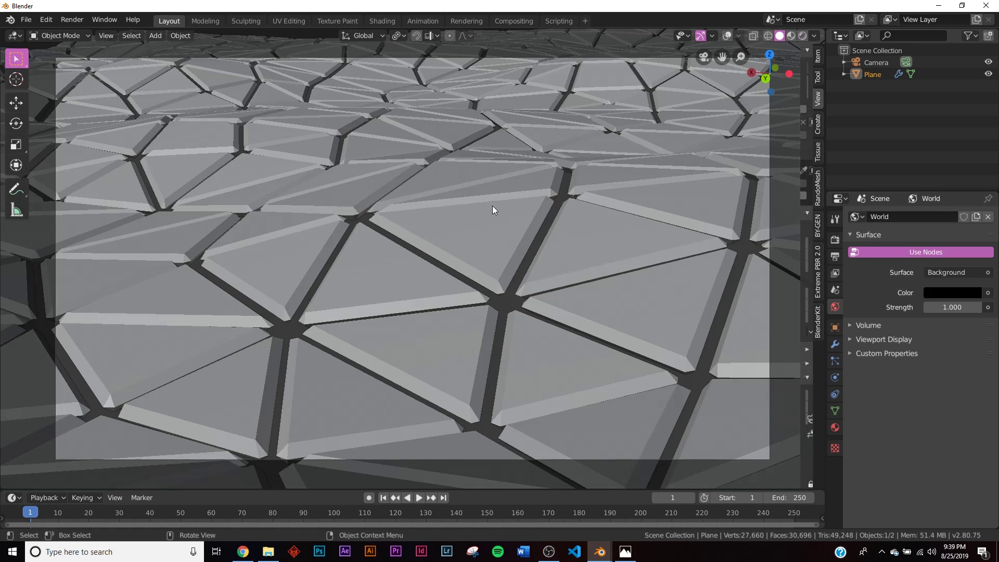
key("z")
left_click(477, 140)
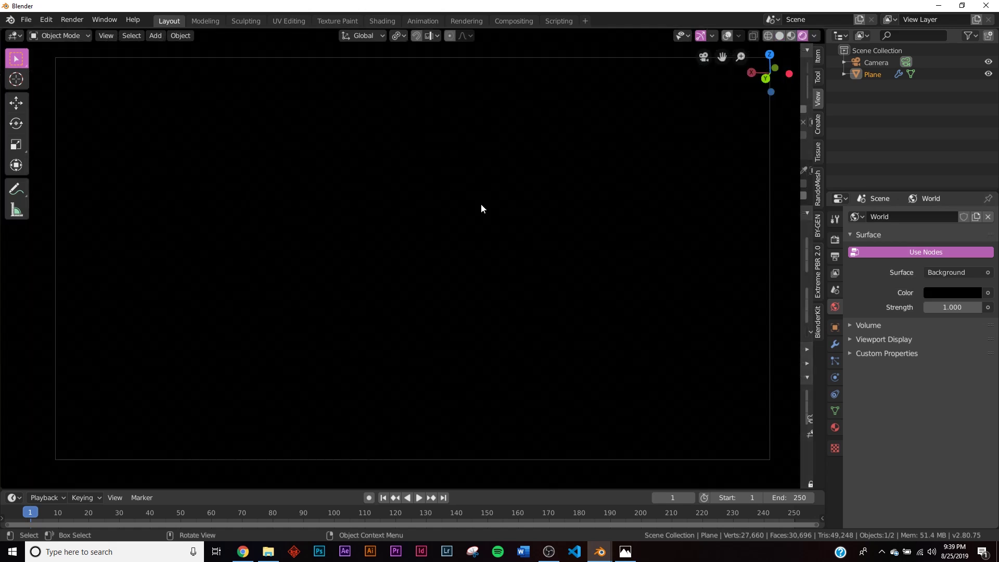
key("shift+a")
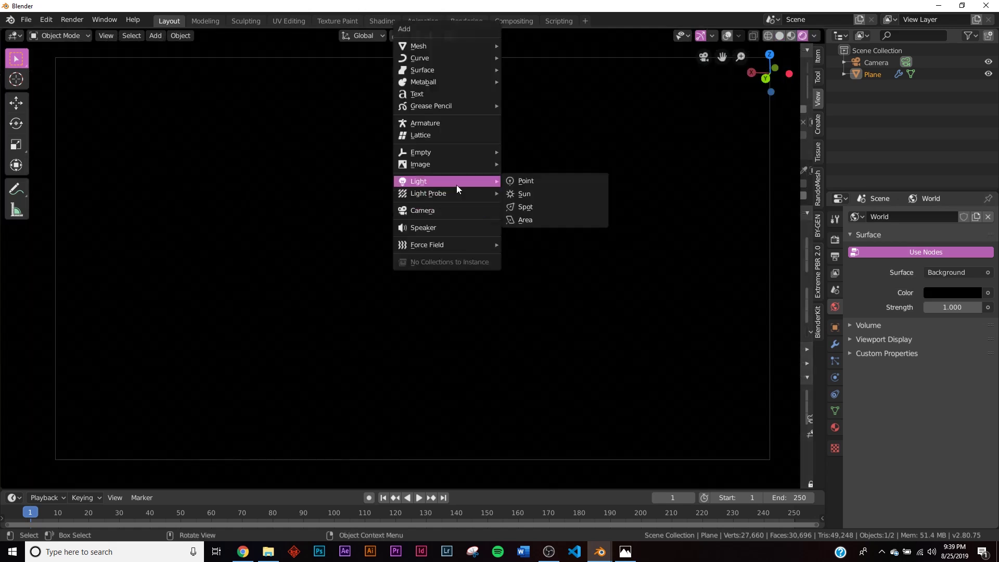
- Add a point light, raise it above the plane and move it 5.06 m along Y
left_click(514, 181)
left_click(17, 104)
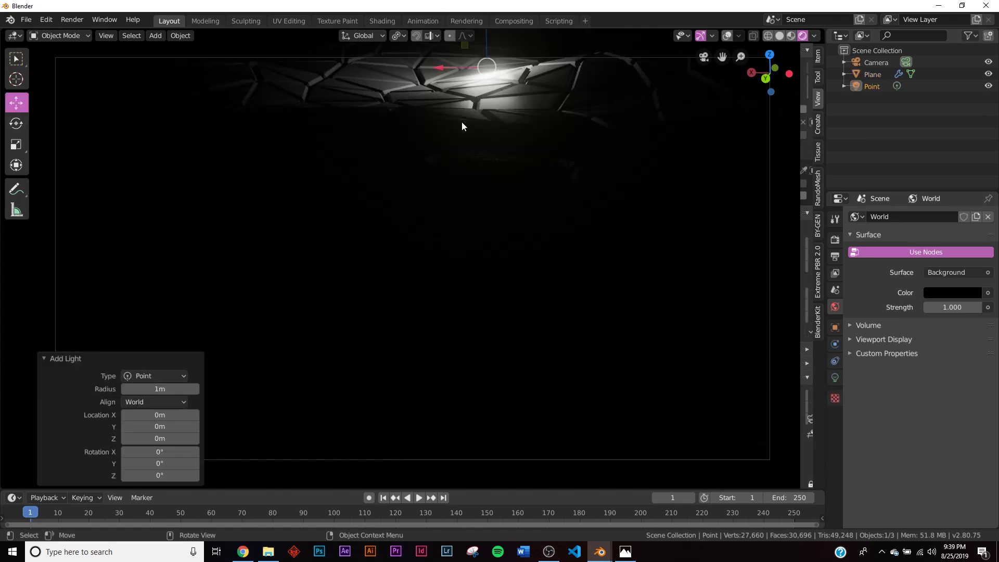
middle_click_drag(463, 123, 507, 151)
scroll(505, 151, "down", 3)
left_click_drag(443, 145, 442, 95)
left_click_drag(428, 160, 343, 273)
key("KP_0")
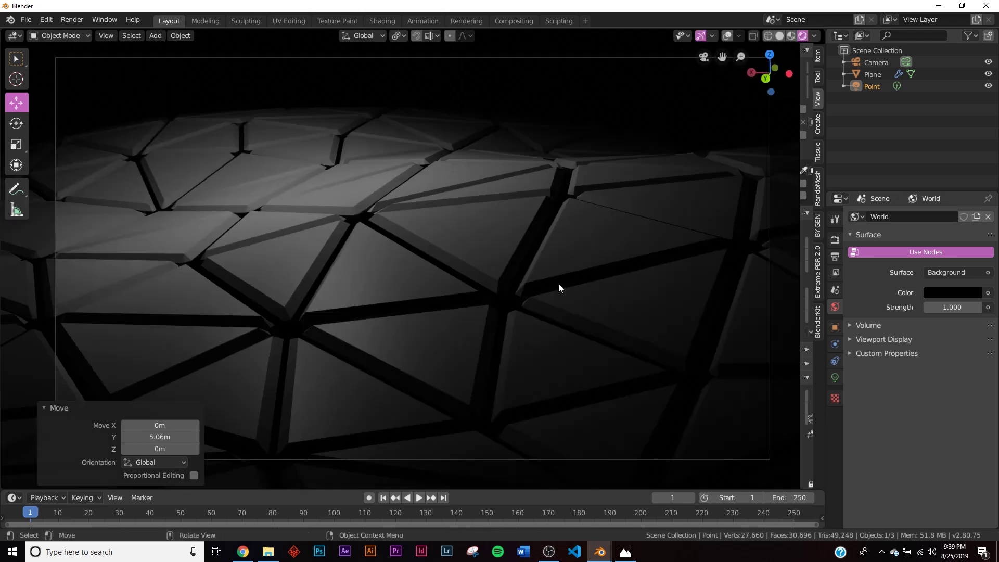
- Give the plane a new material with Metallic set to 1
left_click(390, 263)
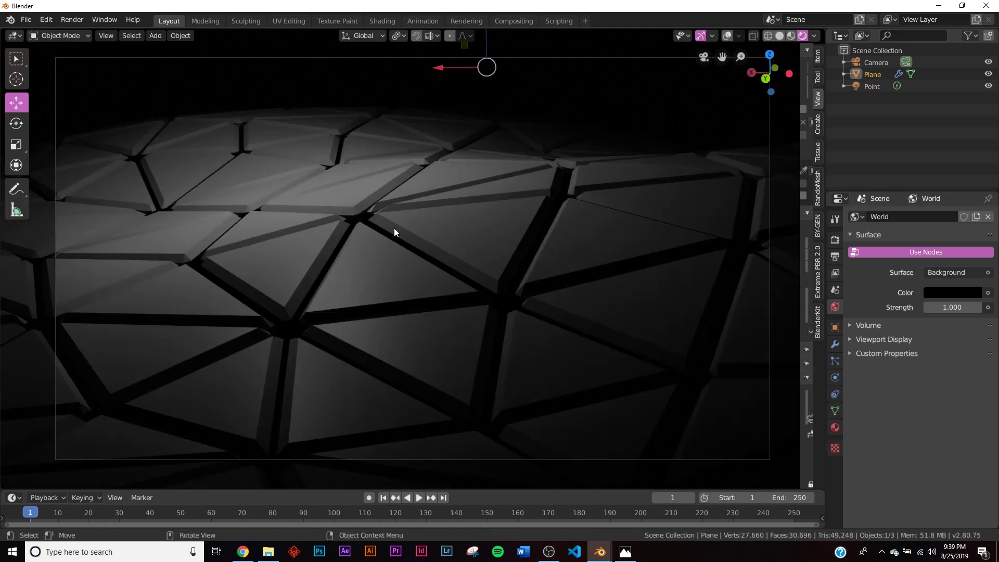
left_click(835, 428)
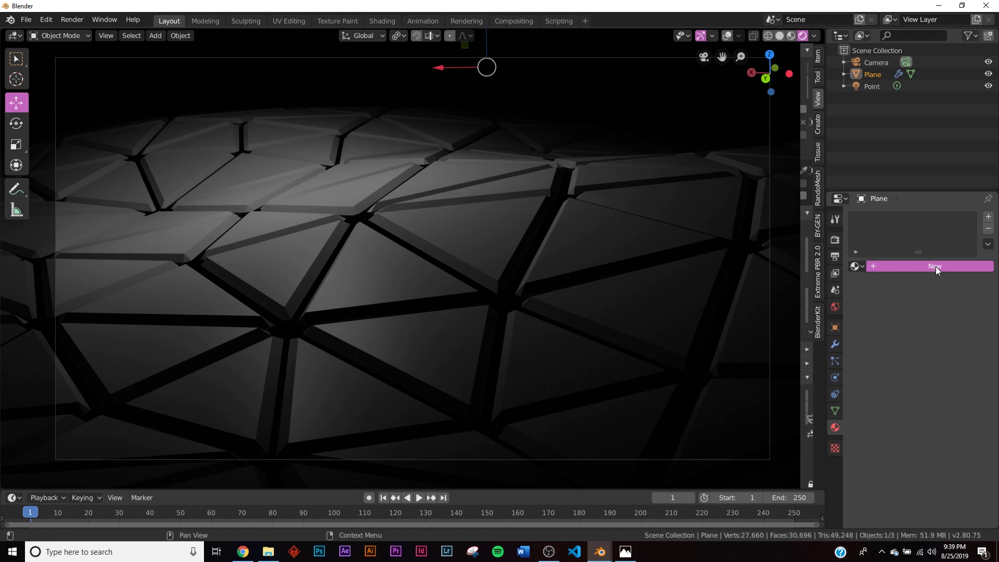
left_click(936, 265)
left_click_drag(932, 466, 978, 466)
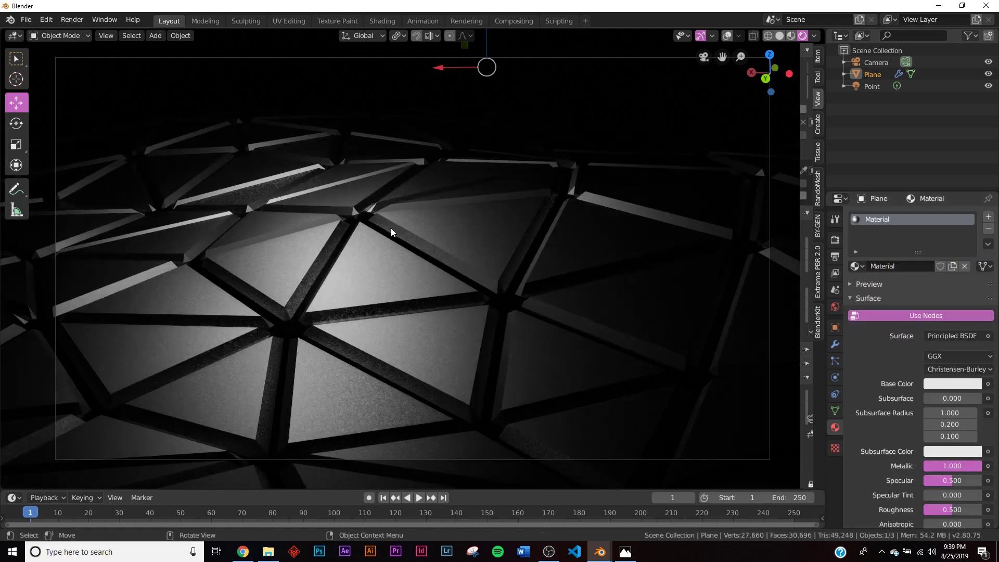
- In the Shading workspace, show the camera view in Rendered shading and frame the Principled BSDF node
left_click(382, 21)
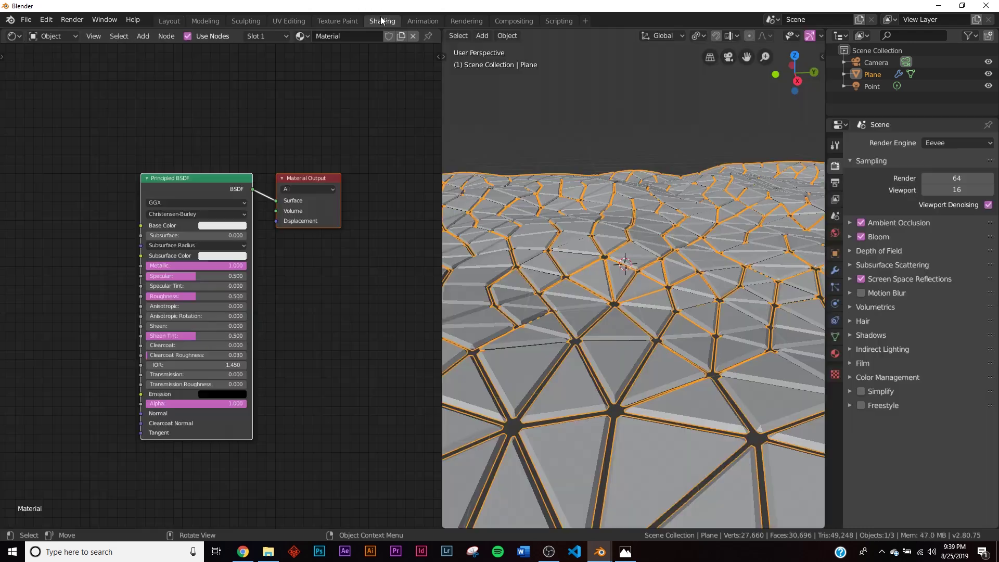
key("KP_0")
key("z")
left_click(667, 265)
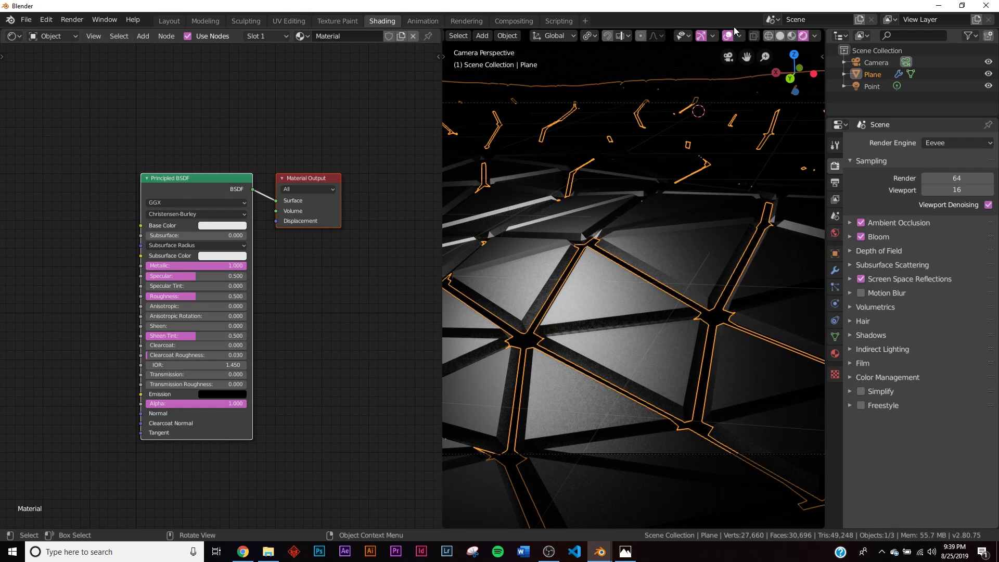
key("alt+a")
middle_click_drag(88, 281, 209, 135)
scroll(210, 134, "up", 2)
scroll(260, 268, "up", 1)
scroll(305, 264, "up", 1)
middle_click_drag(235, 208, 201, 368)
scroll(199, 343, "down", 2)
- Add a ColorRamp node and connect its Color to the Principled BSDF Base Color
key("shift+a")
left_click(137, 185)
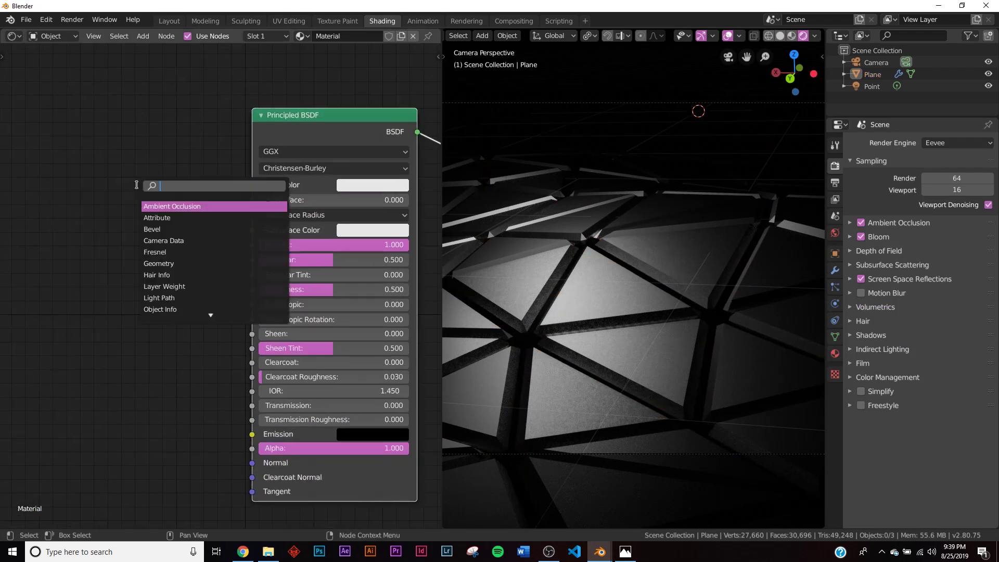
type("col")
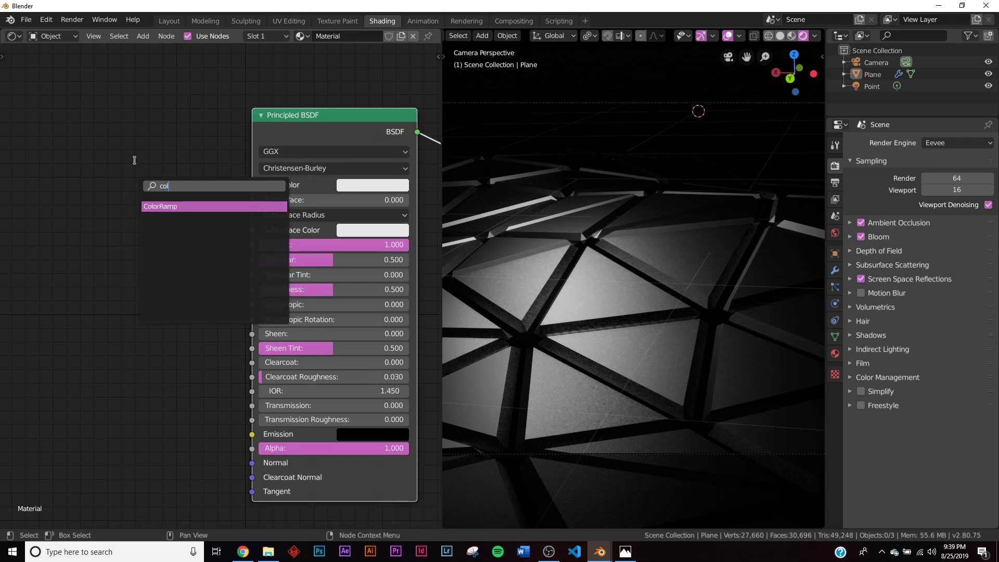
left_click(152, 207)
left_click(238, 188)
left_click_drag(204, 189, 252, 185)
middle_click_drag(131, 232, 339, 166)
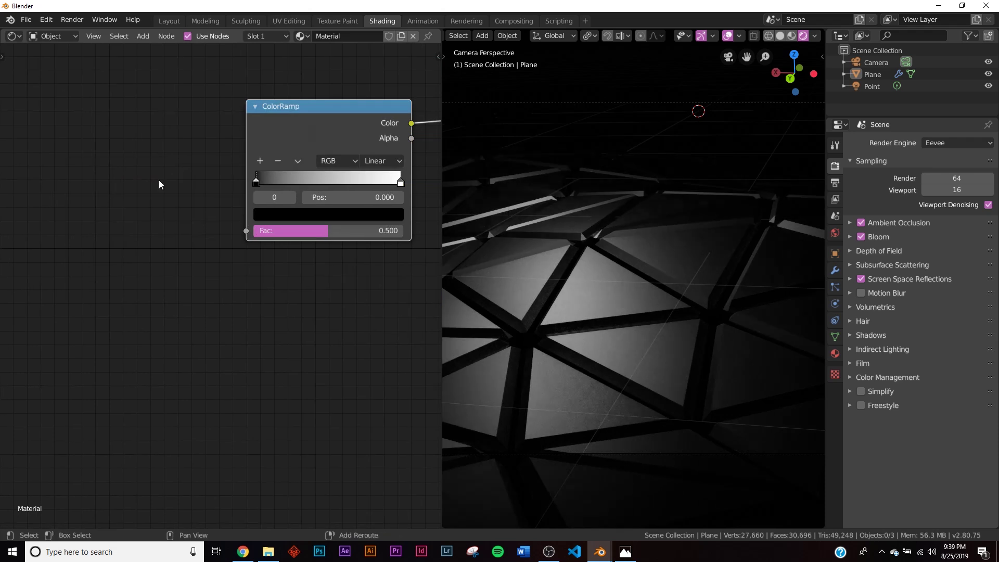
- Add a Voronoi Texture node and feed its Color into the ColorRamp Fac
key("shift+a")
left_click(149, 181)
type("vor")
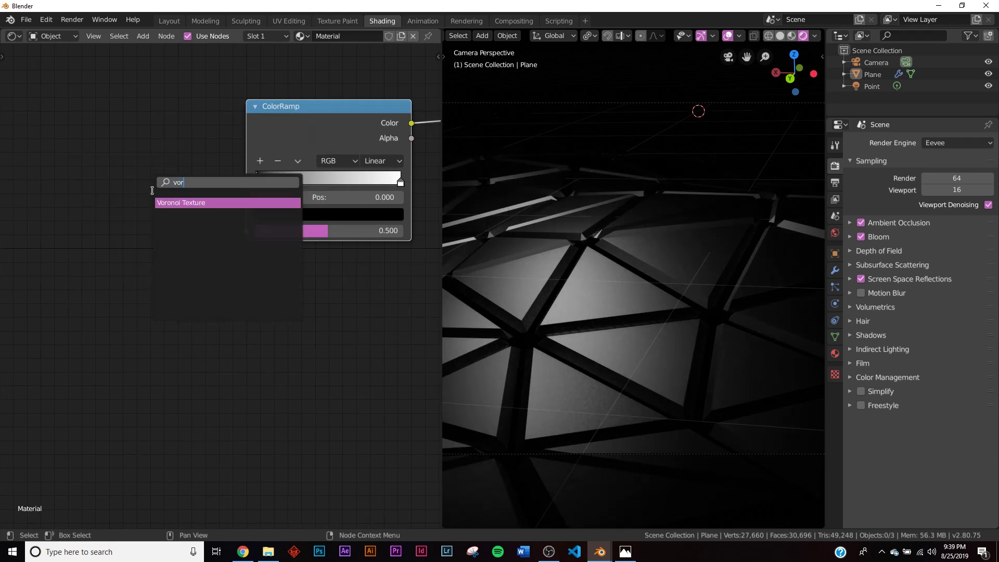
left_click(165, 203)
left_click(157, 229)
left_click_drag(161, 228, 240, 230)
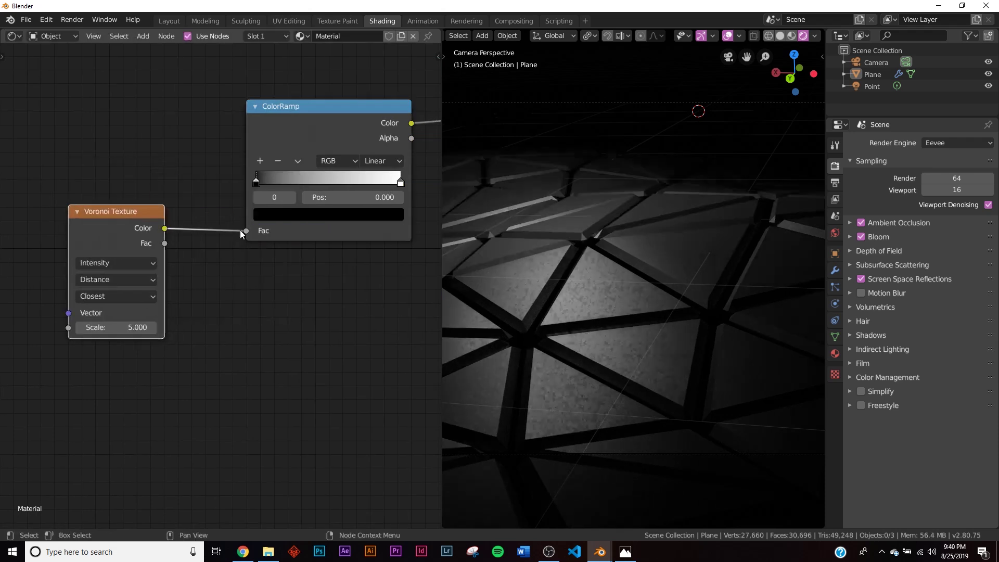
middle_click_drag(173, 227, 270, 216)
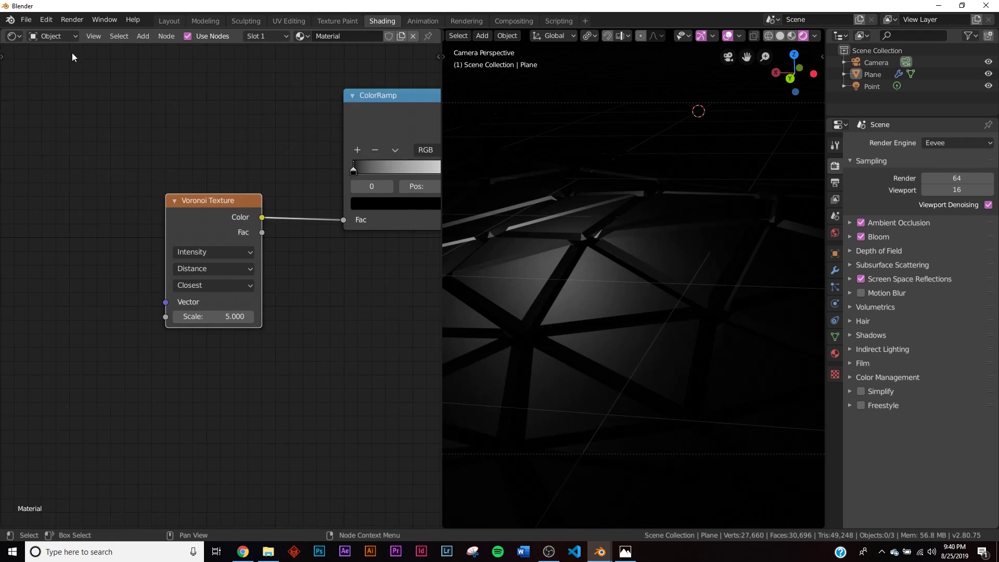
left_click(24, 22)
- Confirm the Node Wrangler add-on is enabled in Preferences
mouse_move(51, 17)
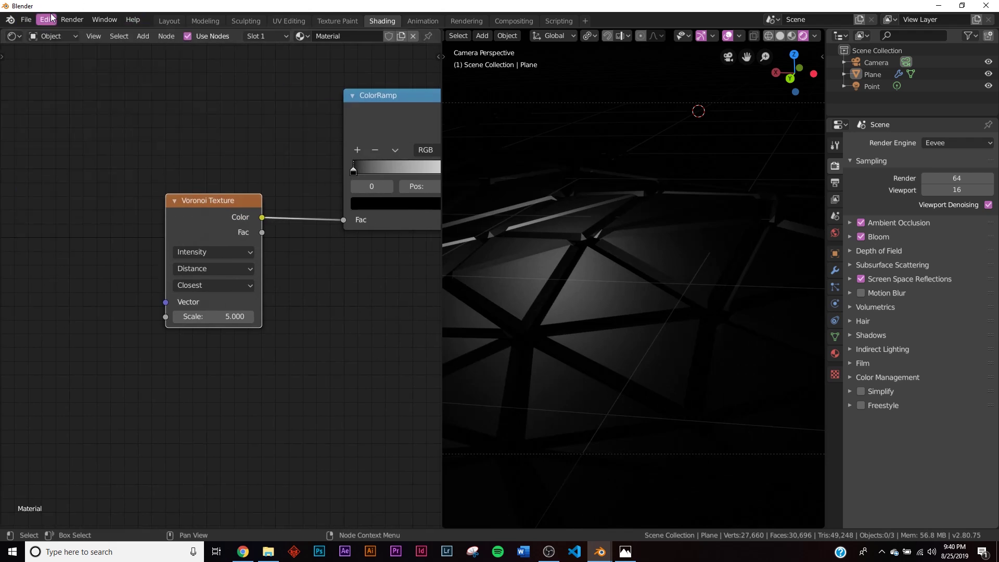
left_click(67, 178)
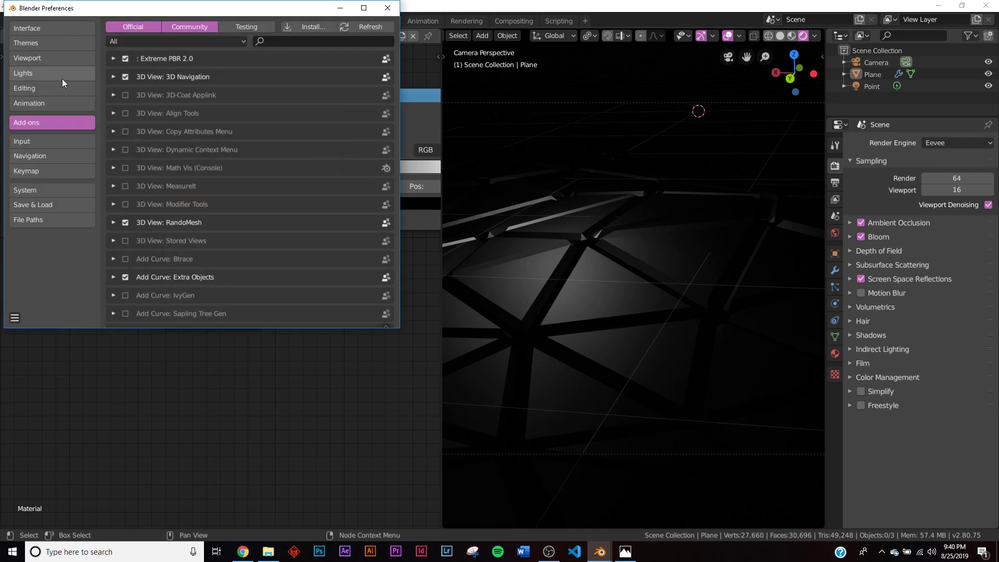
left_click(327, 40)
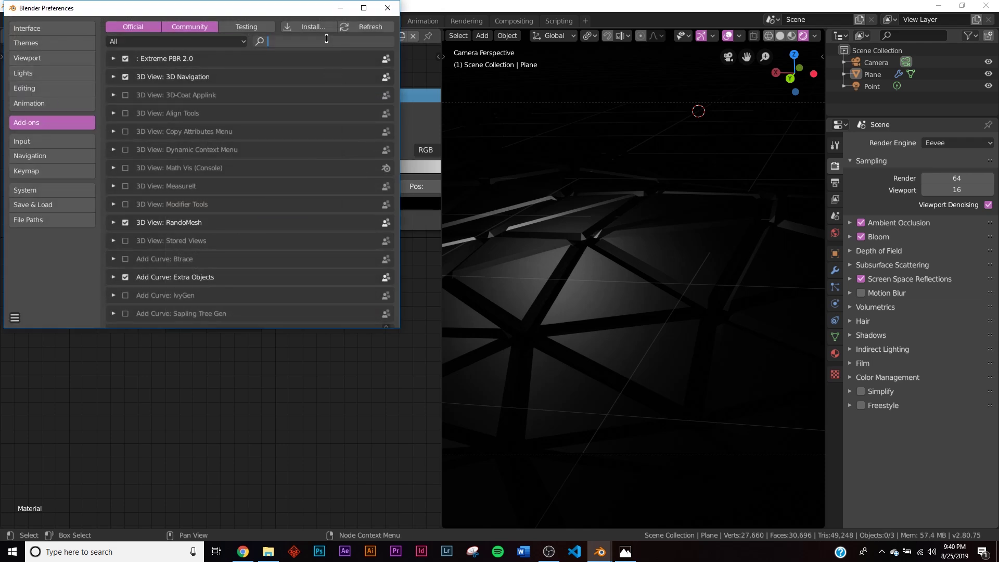
type("node")
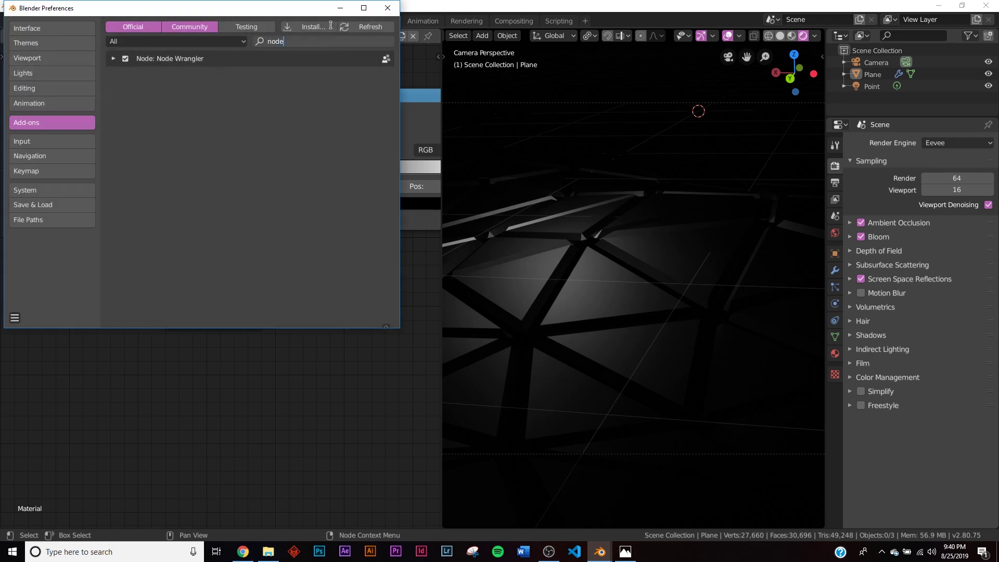
left_click(378, 10)
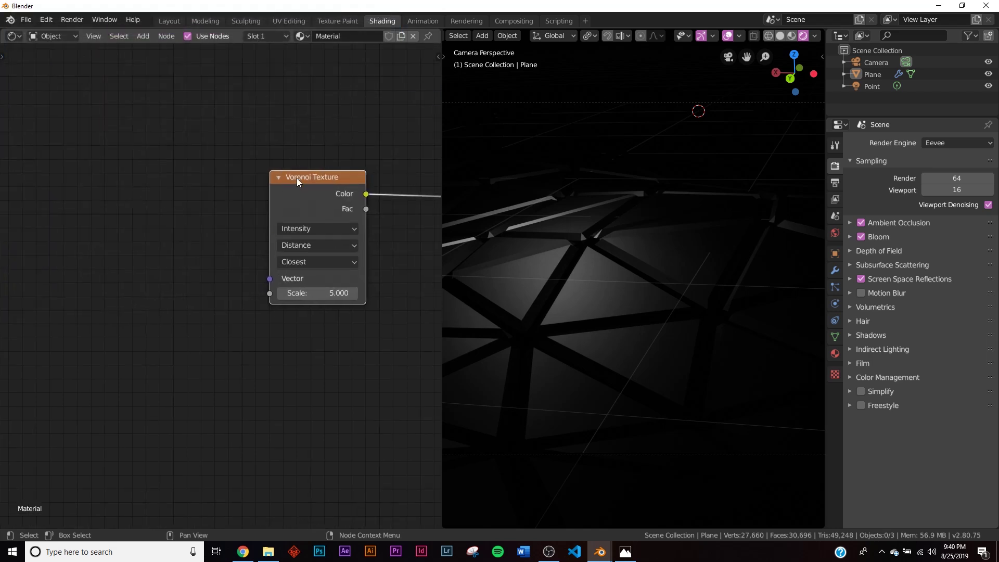
- Add Texture Coordinate and Mapping nodes to the Voronoi with Ctrl+T, linking Object to Mapping Vector
key("ctrl+t")
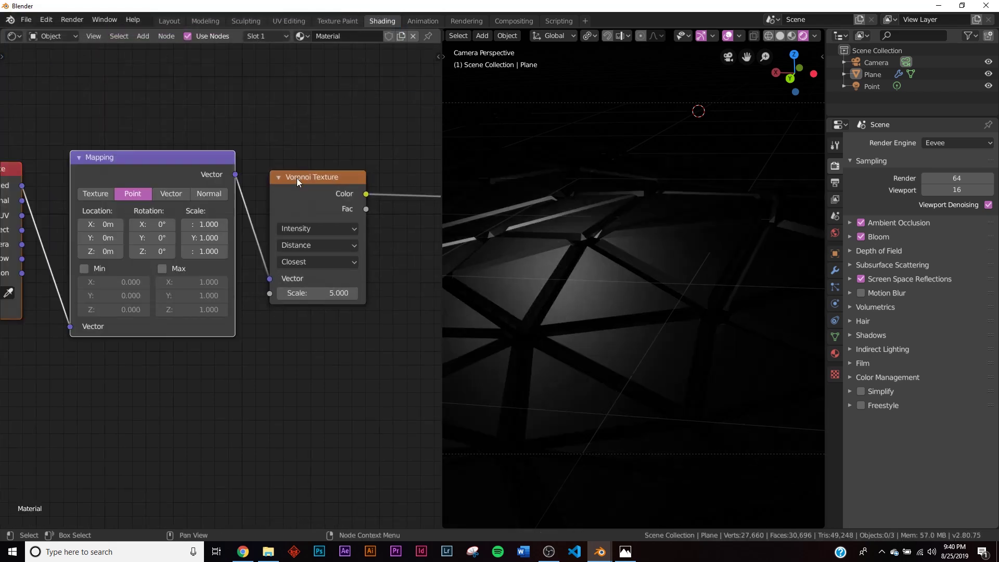
middle_click_drag(161, 235, 307, 207)
left_click_drag(154, 201, 227, 301)
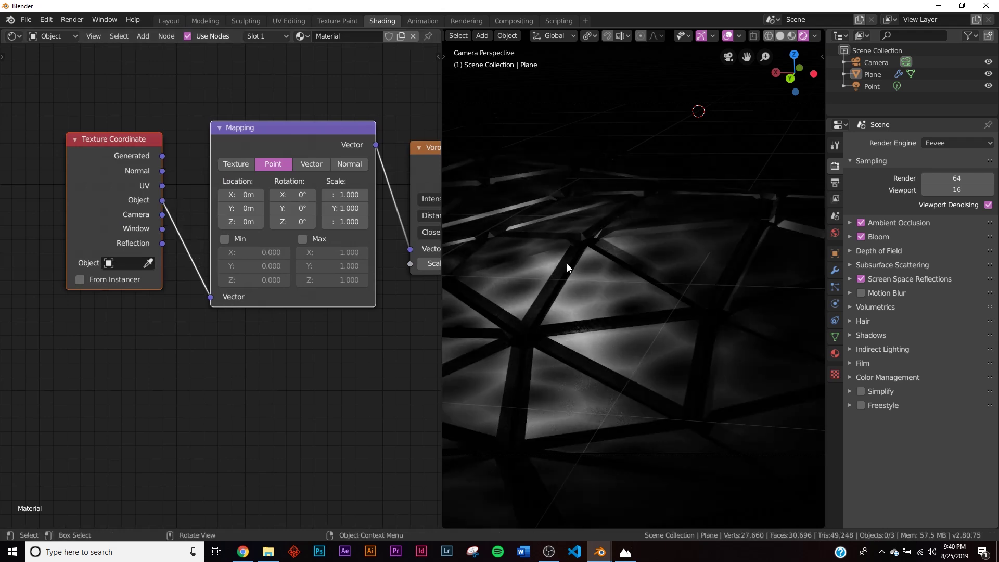
middle_click_drag(296, 264, 105, 265)
middle_click_drag(605, 265, 606, 300)
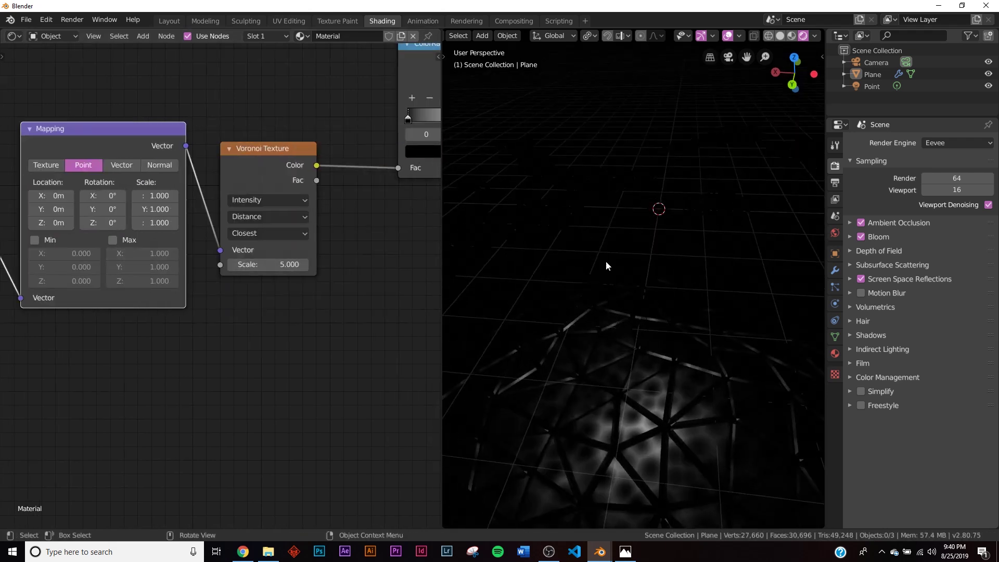
key("KP_0")
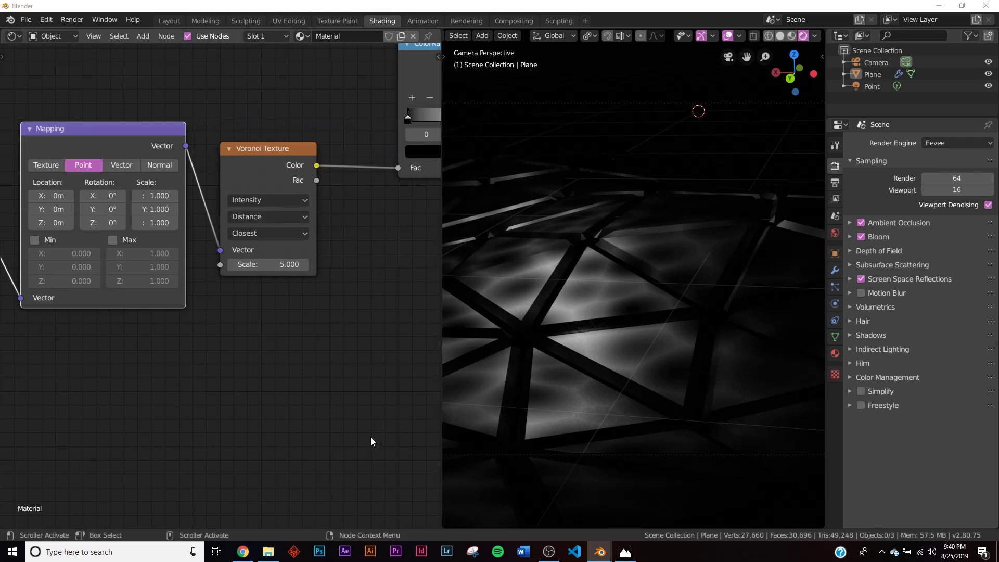
- Set the Voronoi Texture to Cells with Minkowski distance and Exponent 32
left_click(268, 200)
left_click(259, 229)
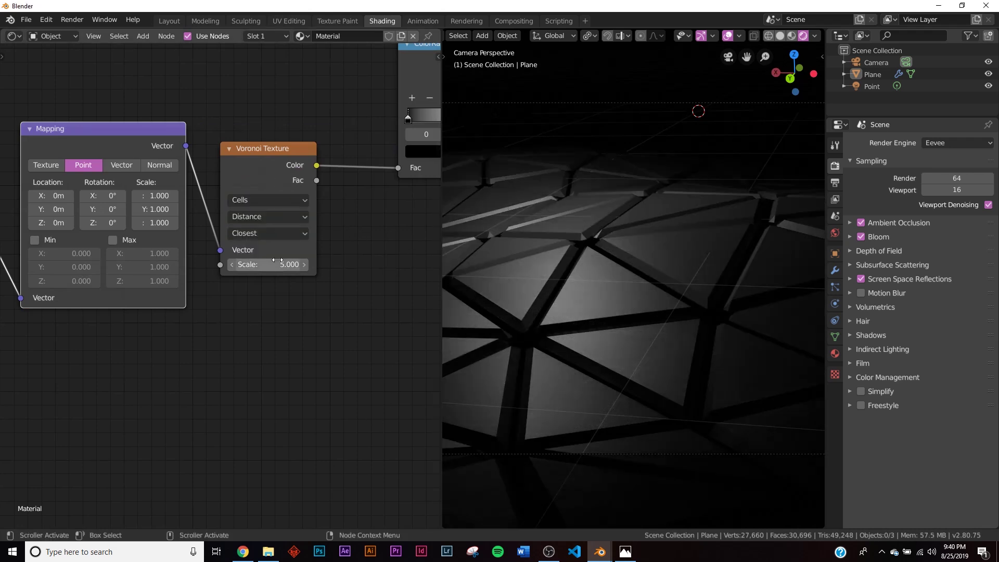
left_click(264, 216)
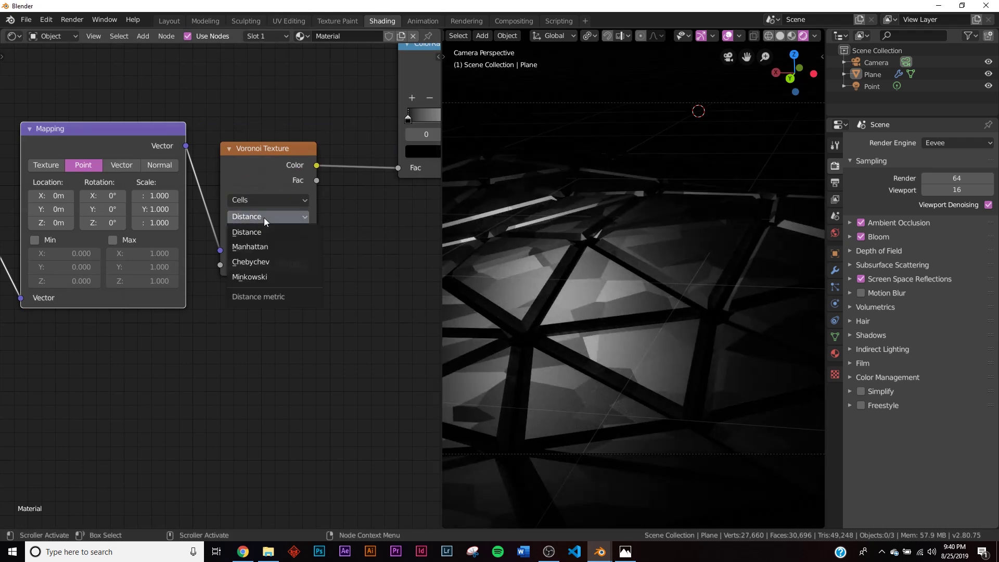
left_click(249, 279)
scroll(305, 289, "up", 4)
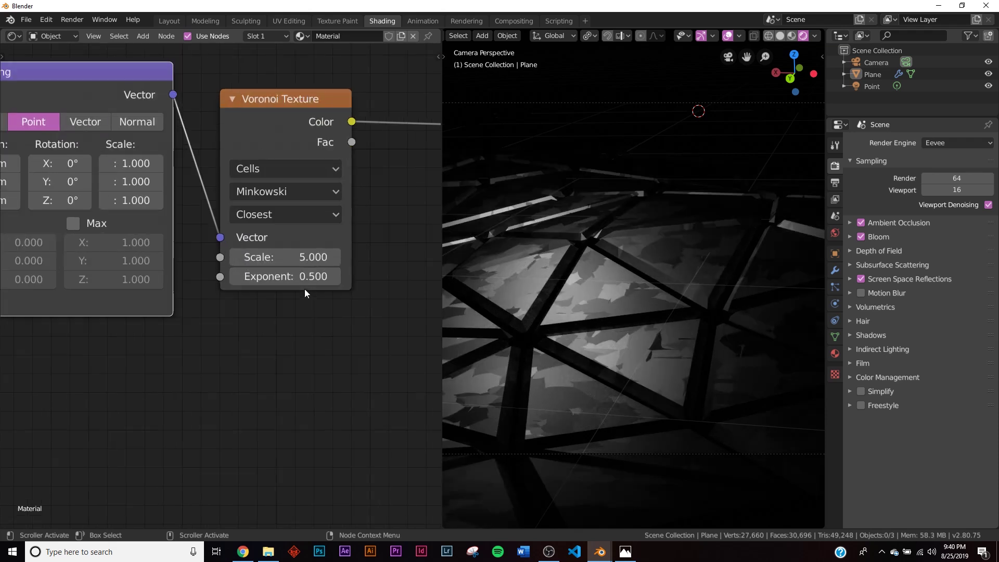
left_click_drag(269, 290, 333, 290)
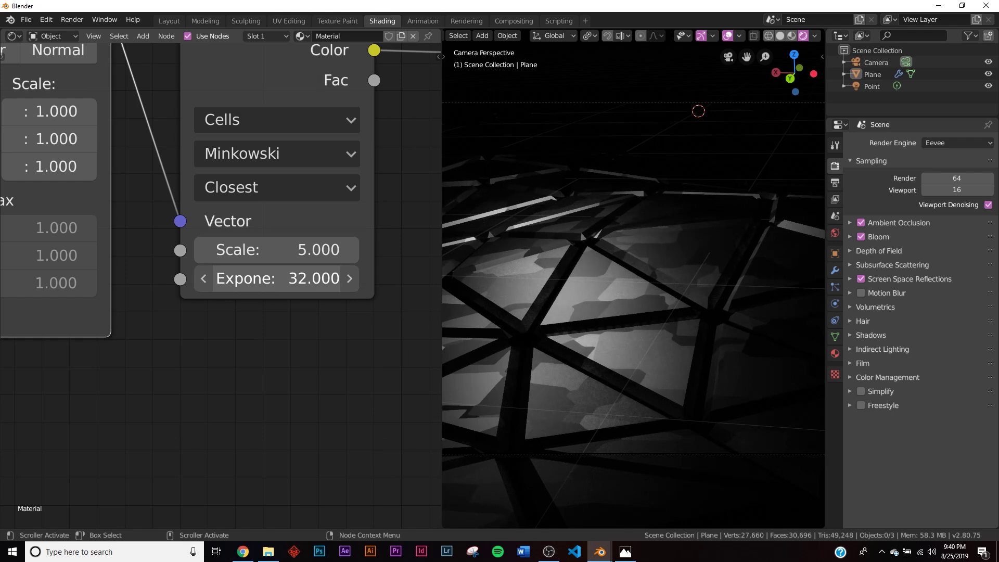
middle_click_drag(664, 303, 662, 318)
key("KP_0")
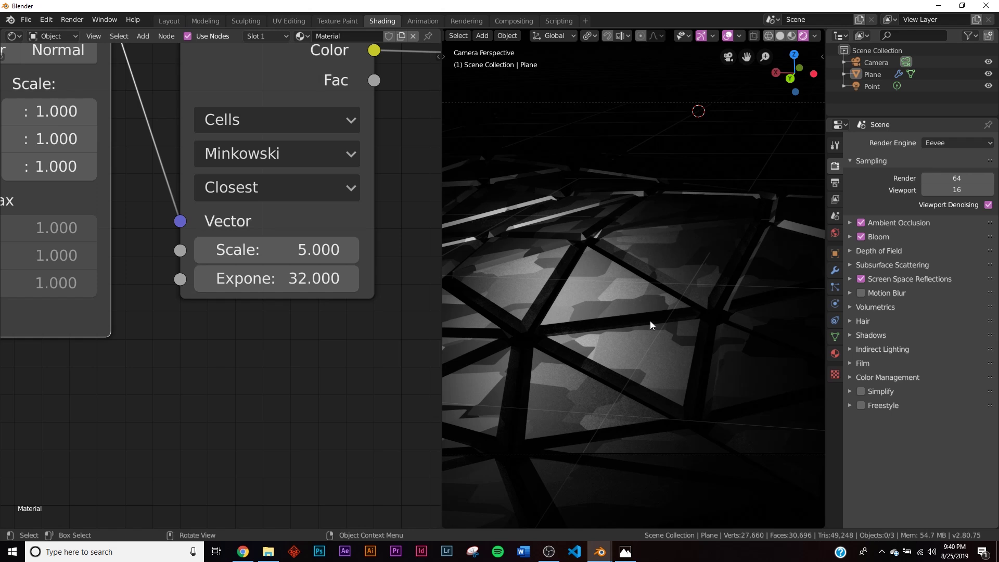
- Pan and zoom the node editor to bring the ColorRamp and Principled BSDF nodes into view
middle_click_drag(315, 225, 229, 262)
scroll(247, 260, "down", 12)
middle_click_drag(290, 296, 151, 284)
scroll(255, 300, "down", 5)
scroll(235, 298, "up", 8)
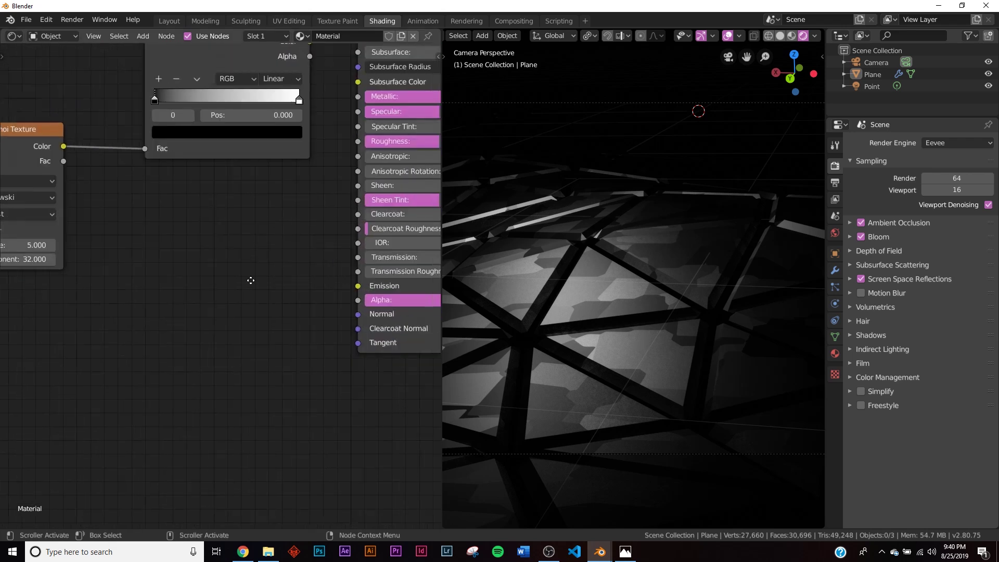
middle_click_drag(260, 286, 230, 258)
key("shift+a")
- Add a Bump node fed by Voronoi Color, with its Normal into the Principled BSDF Normal
left_click(230, 258)
type("bum")
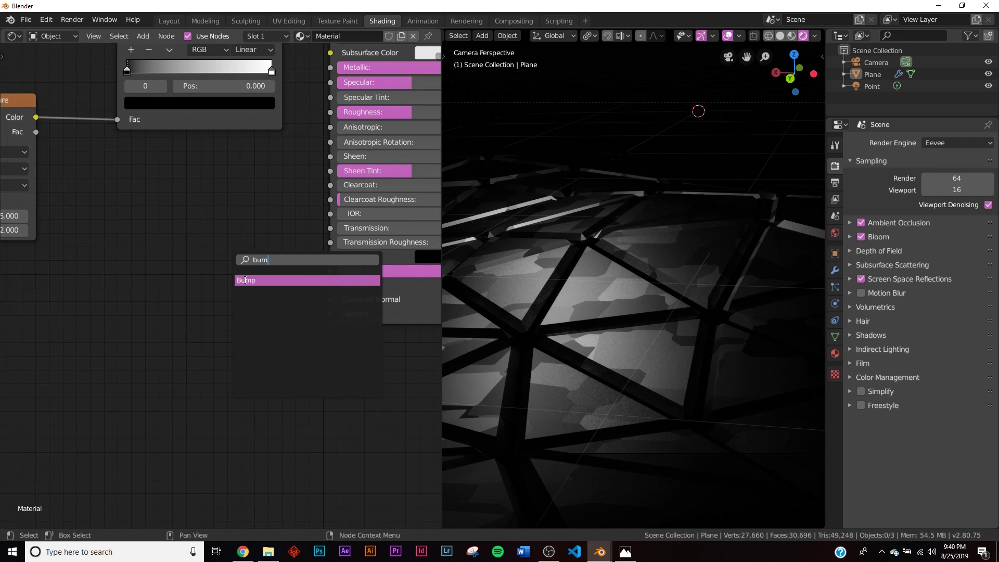
left_click(244, 280)
left_click(240, 279)
left_click_drag(293, 303, 331, 284)
middle_click_drag(219, 287, 287, 260)
left_click_drag(104, 91, 273, 346)
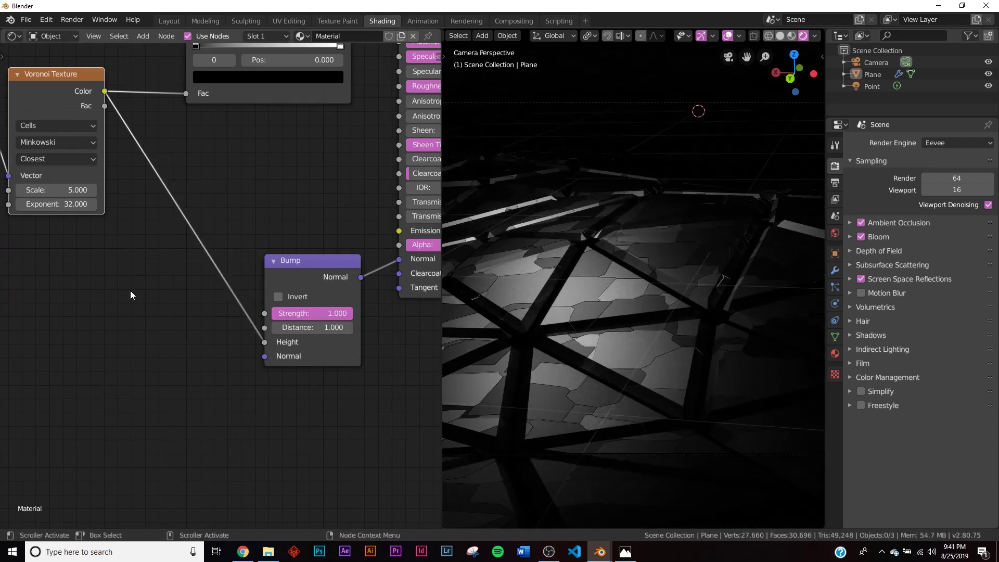
middle_click_drag(123, 304, 190, 246)
scroll(601, 329, "up", 2)
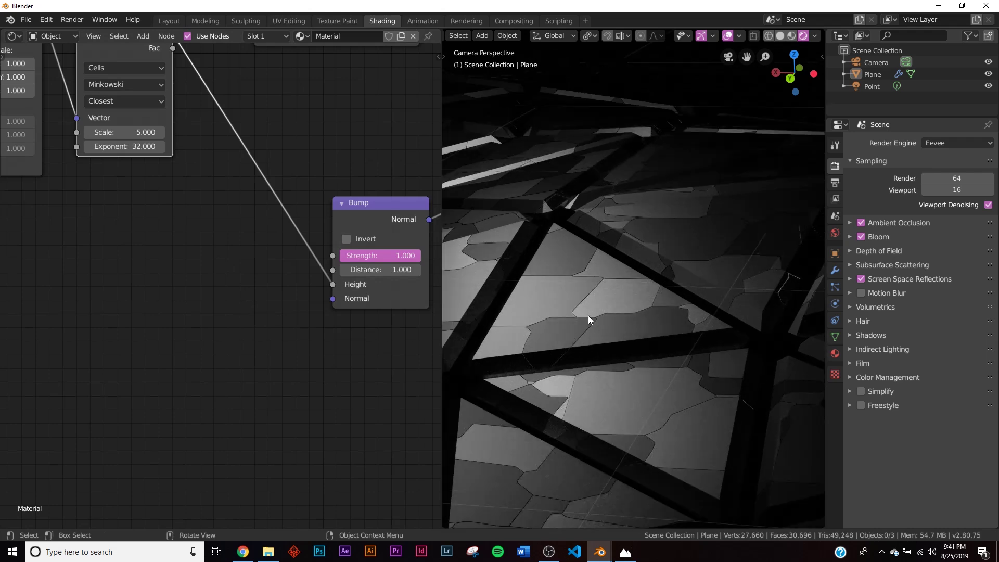
scroll(280, 321, "up", 1)
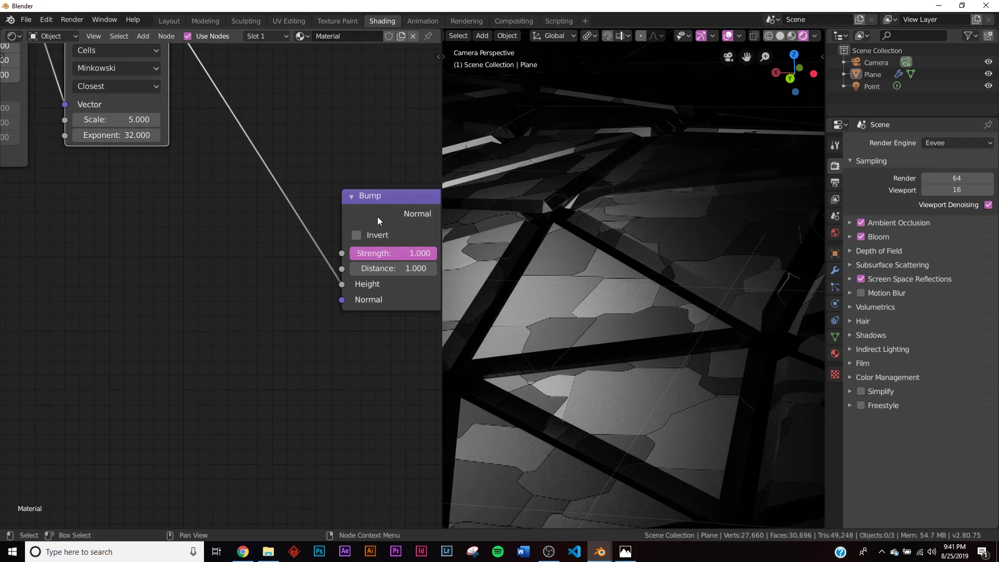
- Duplicate the Bump node and place the copy below the original
key("shift+d")
left_click(221, 323)
middle_click_drag(94, 335, 172, 298)
key("shift+a")
key("Escape")
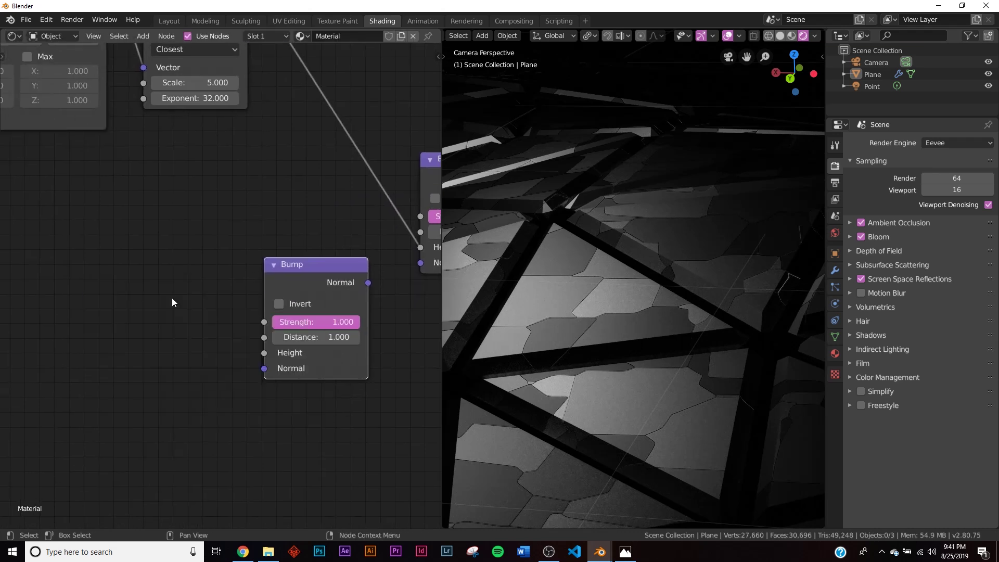
key("c")
key("Escape")
- Add a Checker Texture from Mapping into the second Bump's Height, chaining its Normal into the first Bump
key("shift+a")
left_click(154, 298)
type("ch")
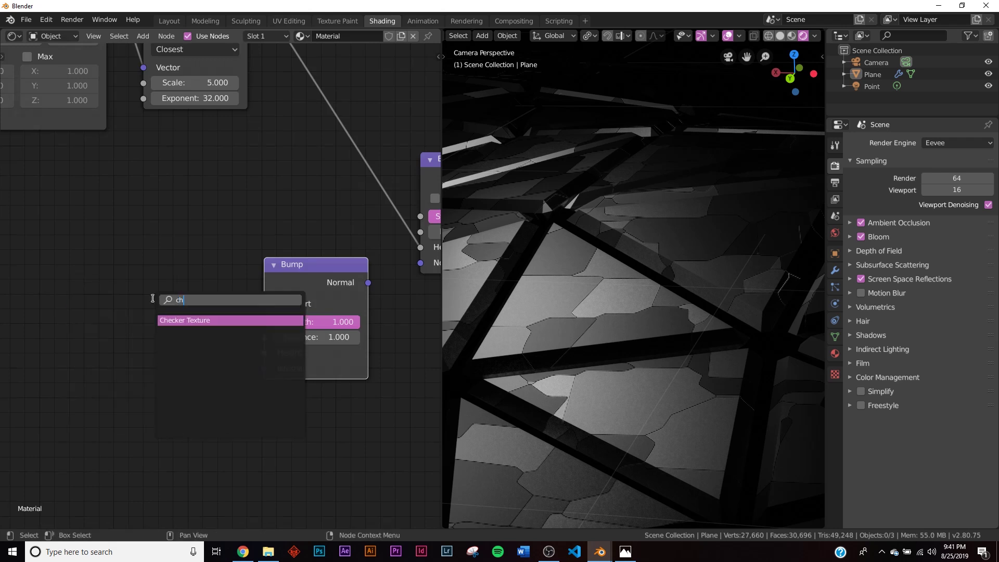
left_click(167, 320)
left_click(116, 307)
scroll(117, 307, "down", 2)
left_click_drag(143, 62, 169, 350)
scroll(178, 310, "up", 2)
left_click_drag(178, 310, 228, 320)
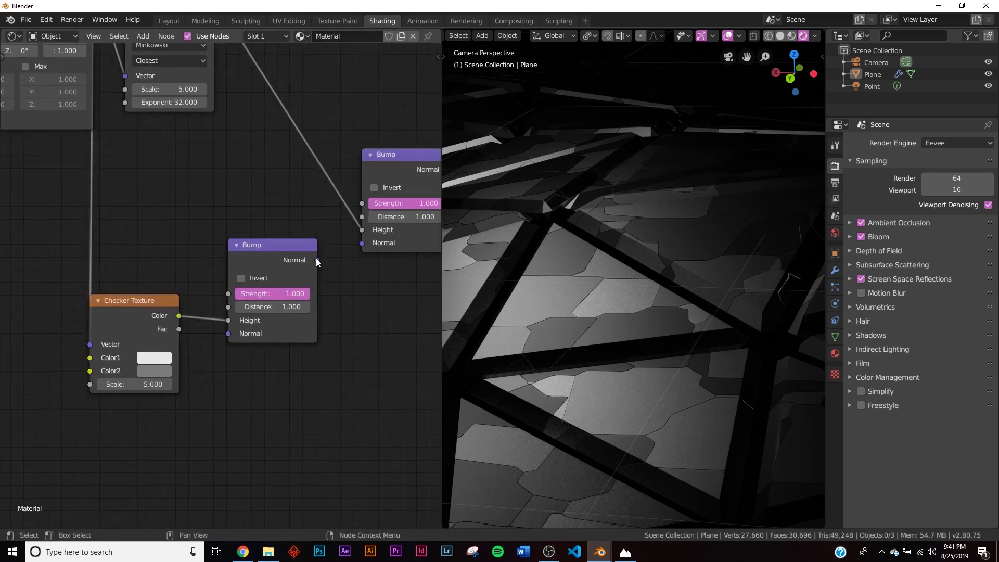
left_click_drag(317, 260, 362, 243)
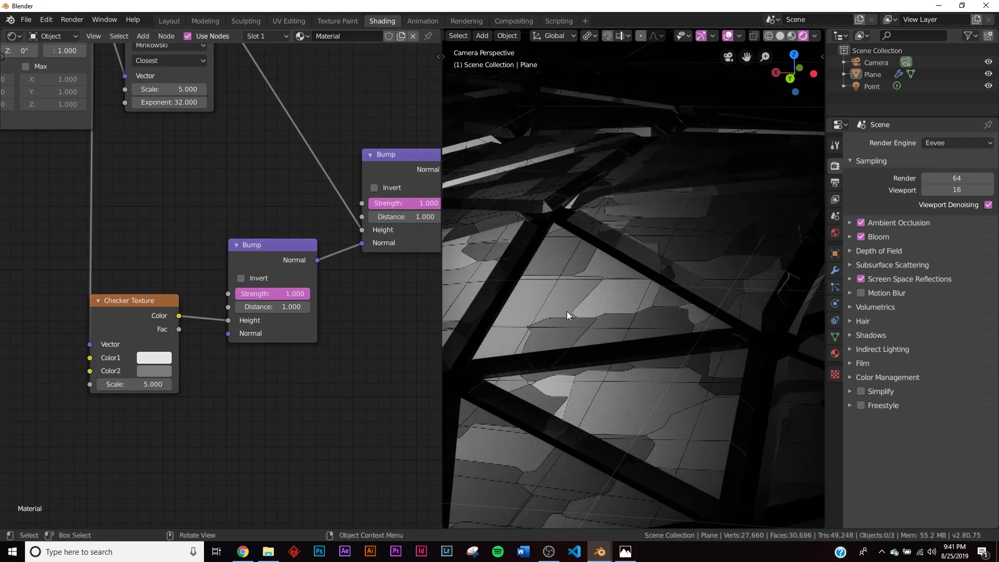
- Set the Checker Texture scale to 18.9 and increase the Voronoi Texture scale
mouse_move(135, 384)
left_mouse_down()
mouse_move(167, 384)
mouse_move(152, 384)
left_mouse_up()
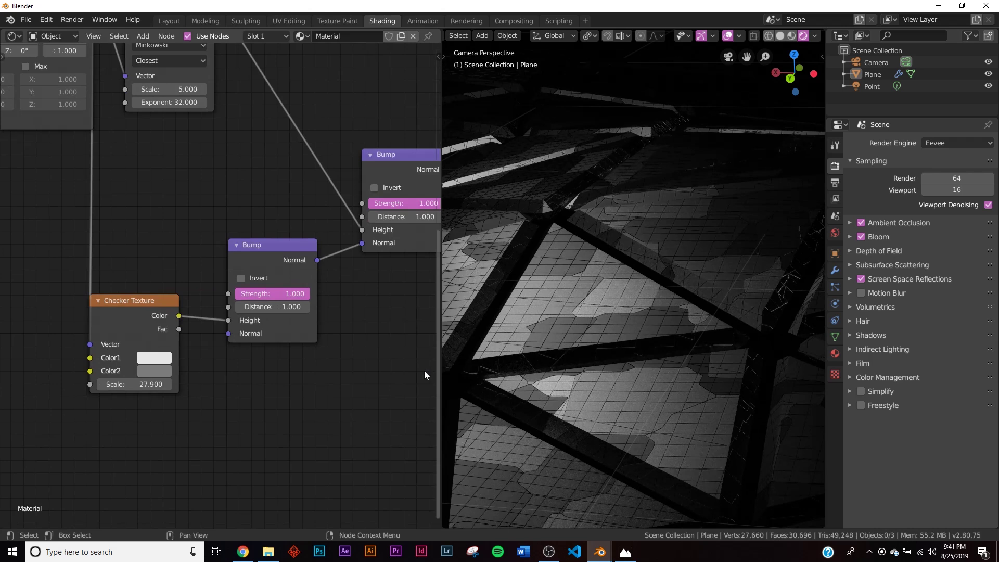
scroll(408, 374, "up", 1)
scroll(583, 333, "down", 2)
left_click_drag(148, 392, 120, 392)
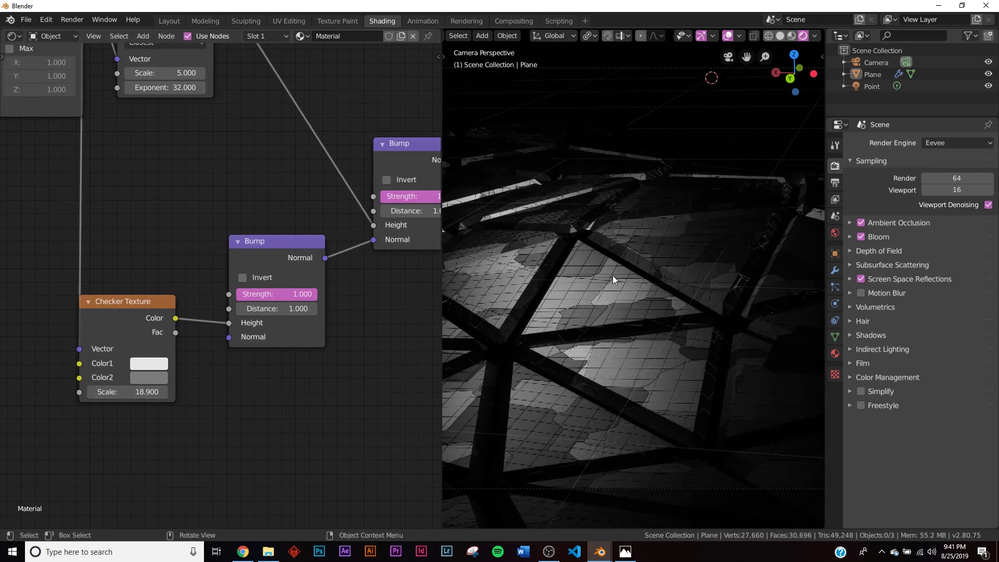
middle_click_drag(137, 188, 180, 288)
left_click_drag(193, 173, 203, 173)
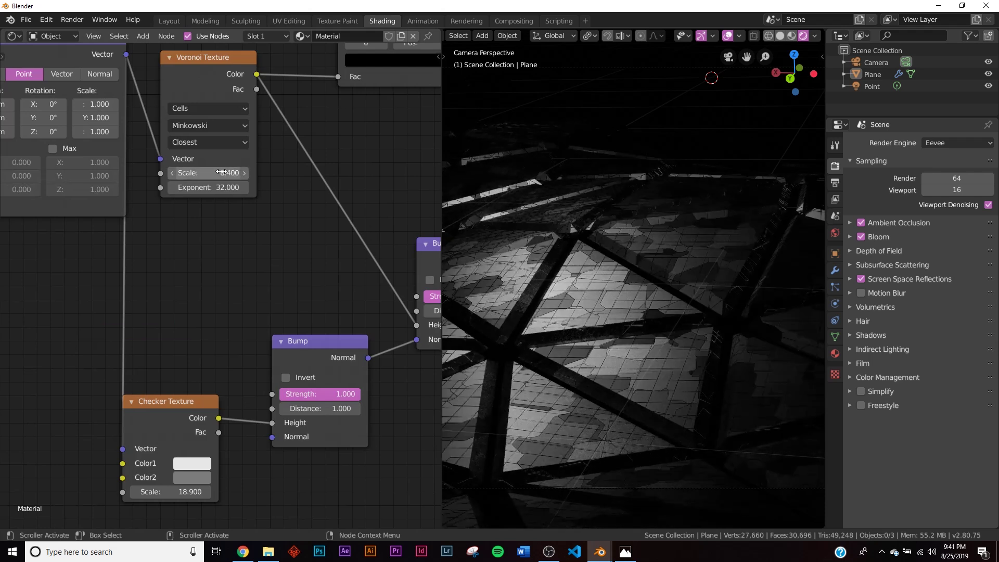
- Go to the Layout workspace and switch the viewport to Rendered shading
left_click(165, 21)
key("z")
left_click(509, 284)
key("z")
left_click(465, 165)
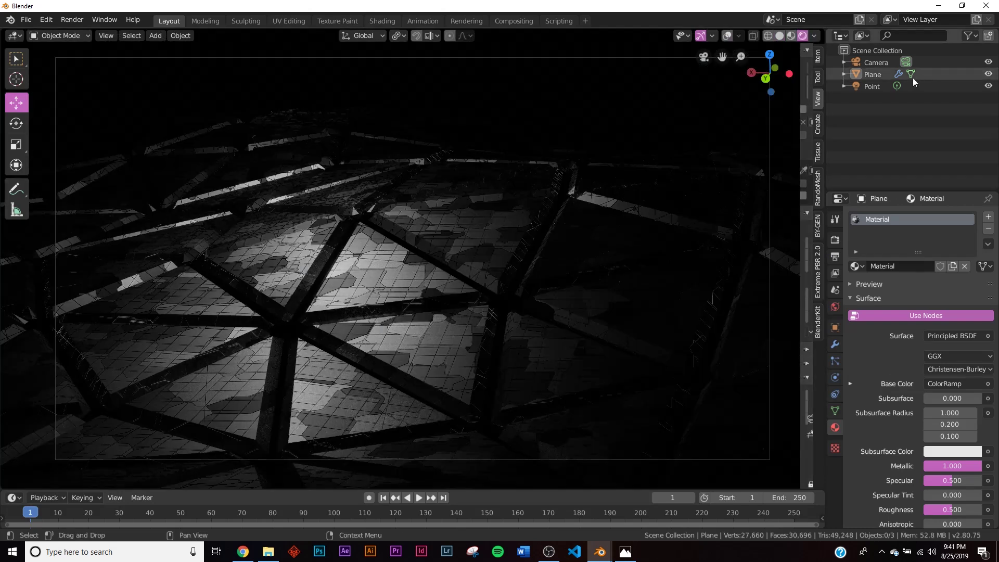
- Delete the old Point light and add a new point light
left_click(870, 87)
right_click(870, 87)
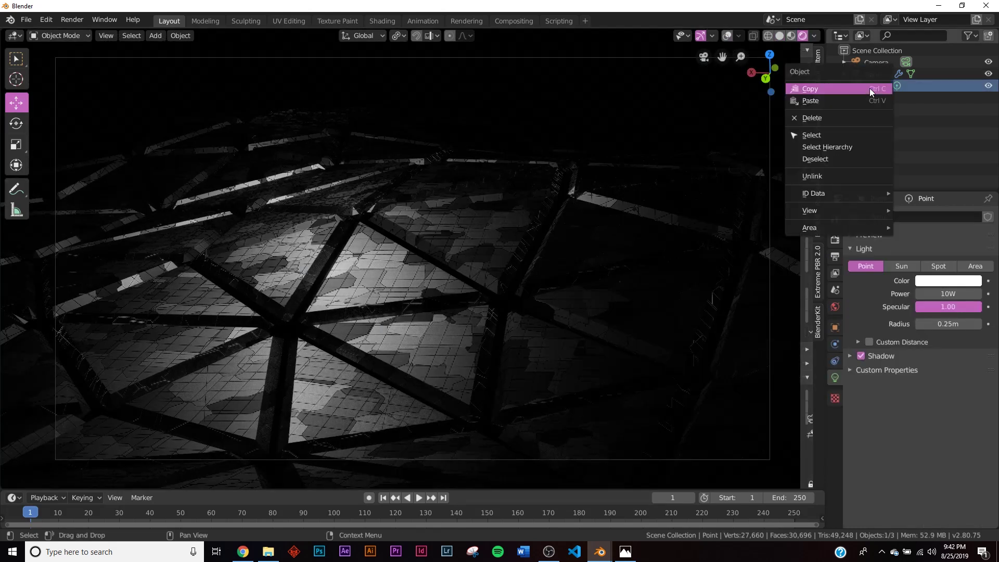
left_click(829, 104)
key("shift+a")
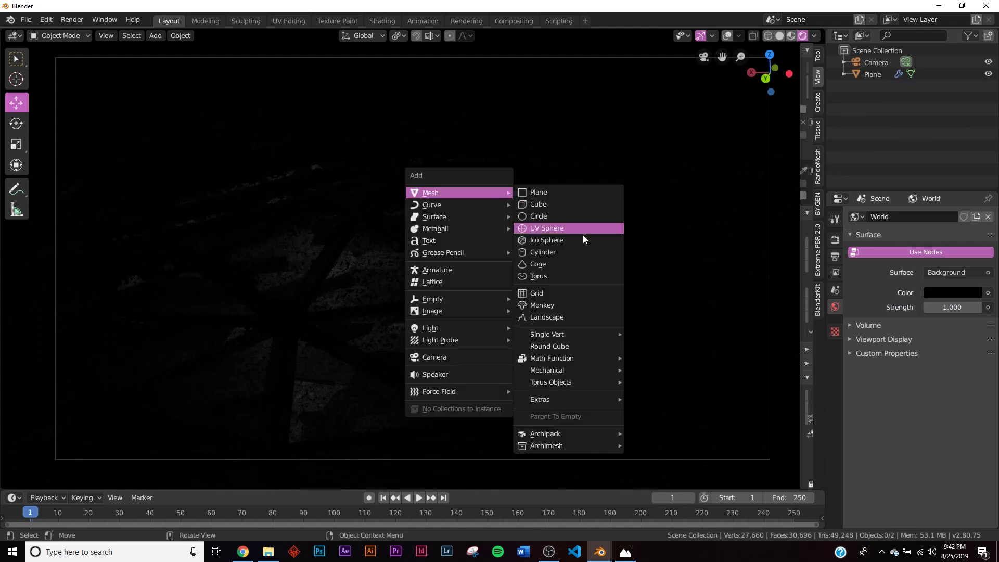
mouse_move(448, 329)
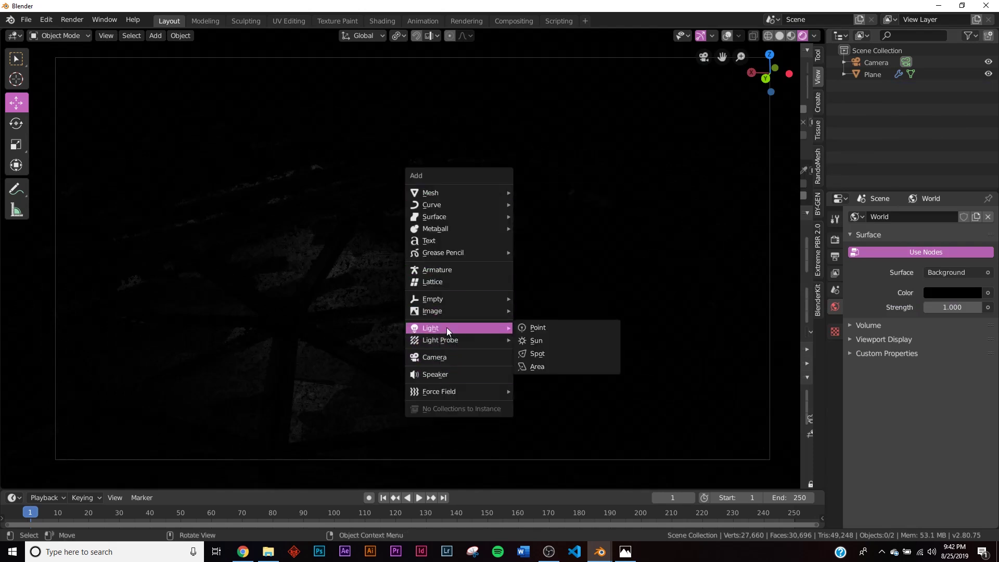
left_click(531, 328)
scroll(442, 161, "down", 4)
- Raise the new light along Z and set its power to 100 W
key("g")
key("z")
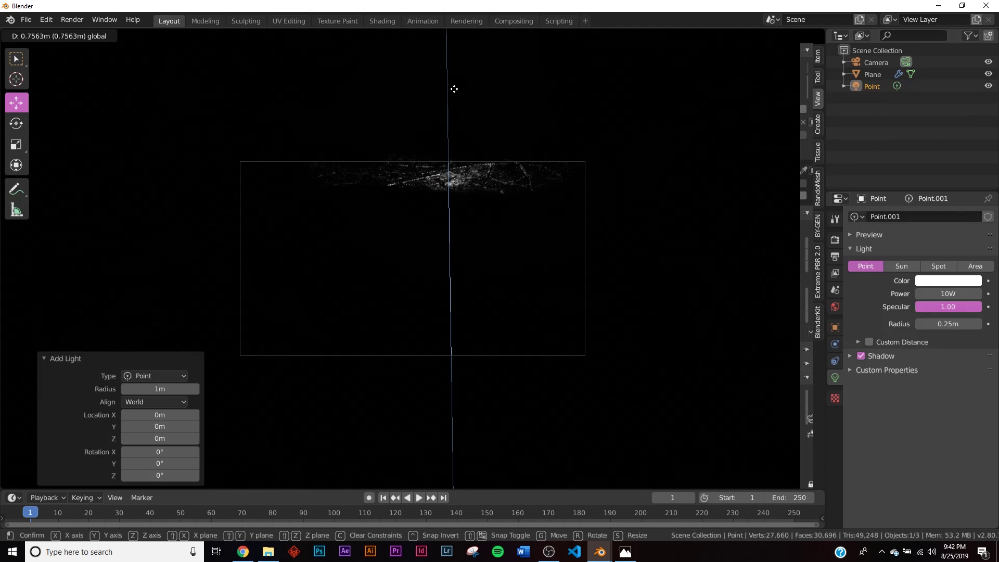
left_click(454, 116)
scroll(461, 180, "up", 4)
left_click(943, 295)
type("10")
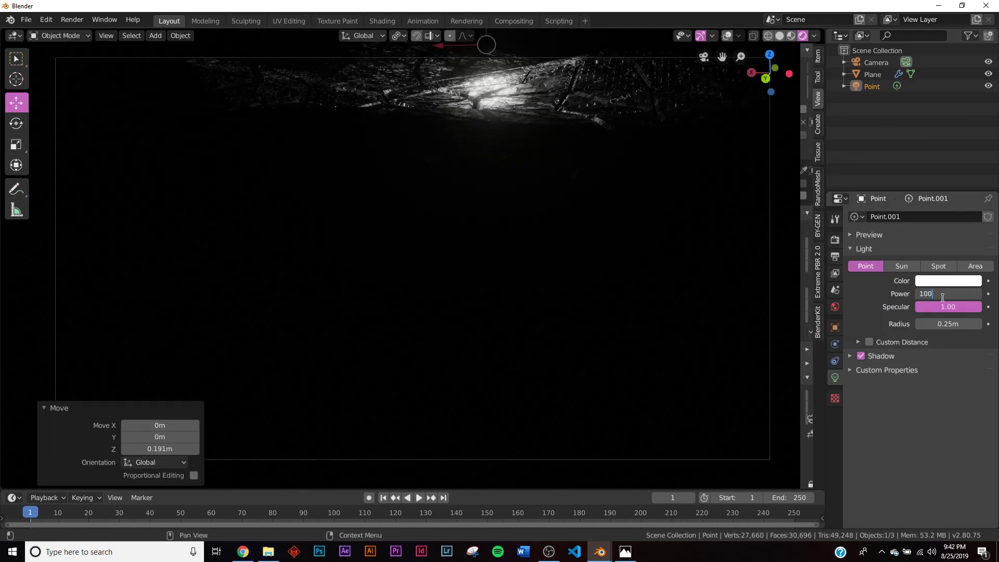
type("0")
key("Return")
- Reposition the light higher and along X and Y (2.33 m), then select the camera
scroll(683, 214, "down", 4)
key("g")
key("z")
left_click_drag(456, 78, 452, 66)
left_click_drag(415, 107, 289, 117)
middle_click_drag(324, 123, 338, 169)
scroll(337, 153, "down", 3)
left_click_drag(350, 178, 322, 237)
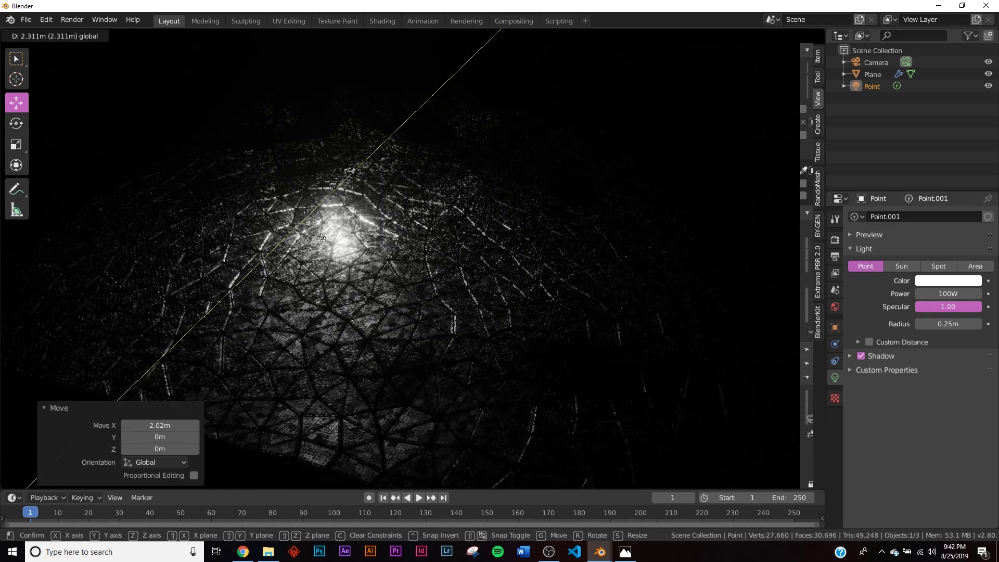
left_click(321, 238)
scroll(312, 156, "up", 5)
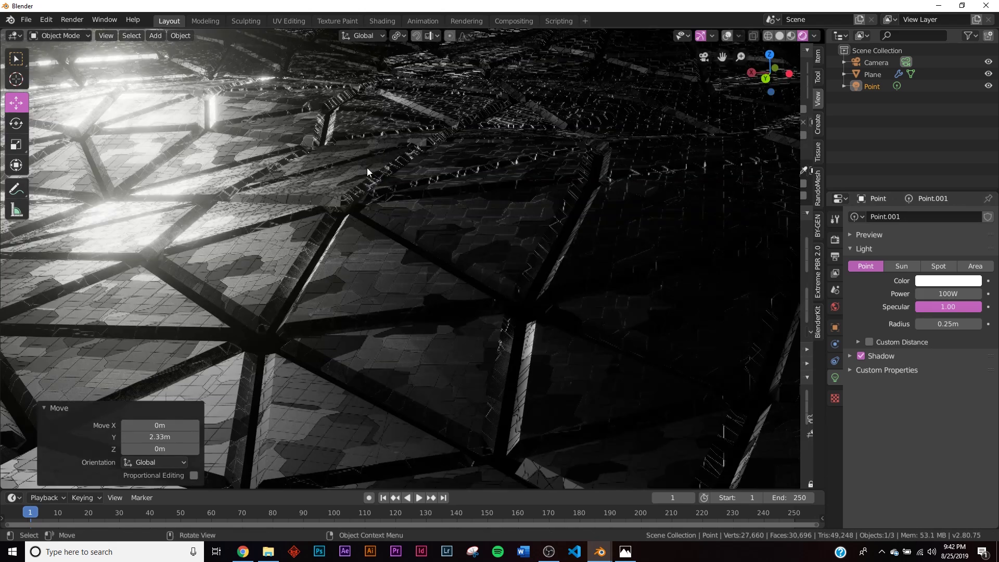
key("KP_0")
left_click(874, 62)
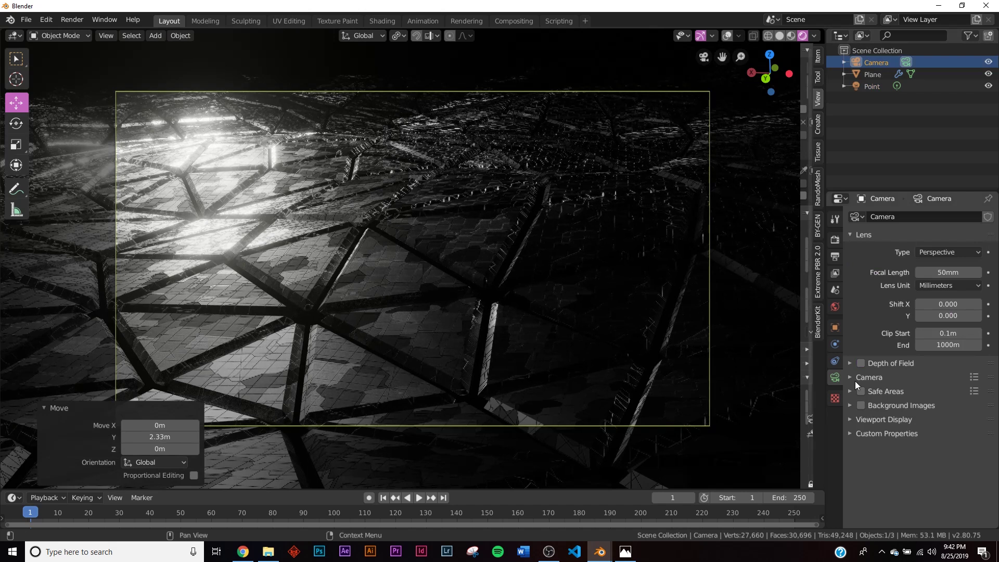
- Raise the camera's passepartout opacity to 0.808, then select the Point light
left_click(908, 419)
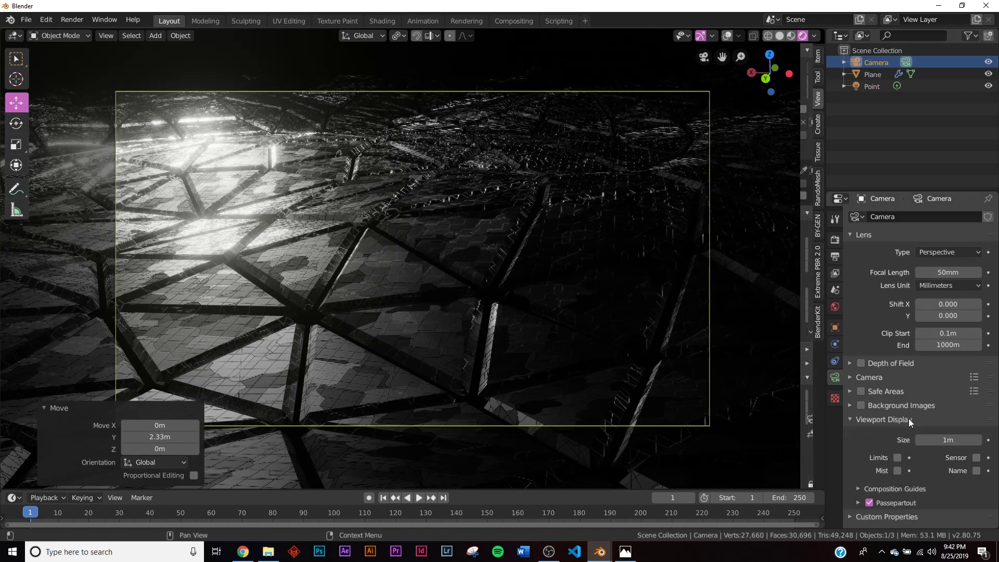
left_click(900, 503)
scroll(916, 492, "down", 1)
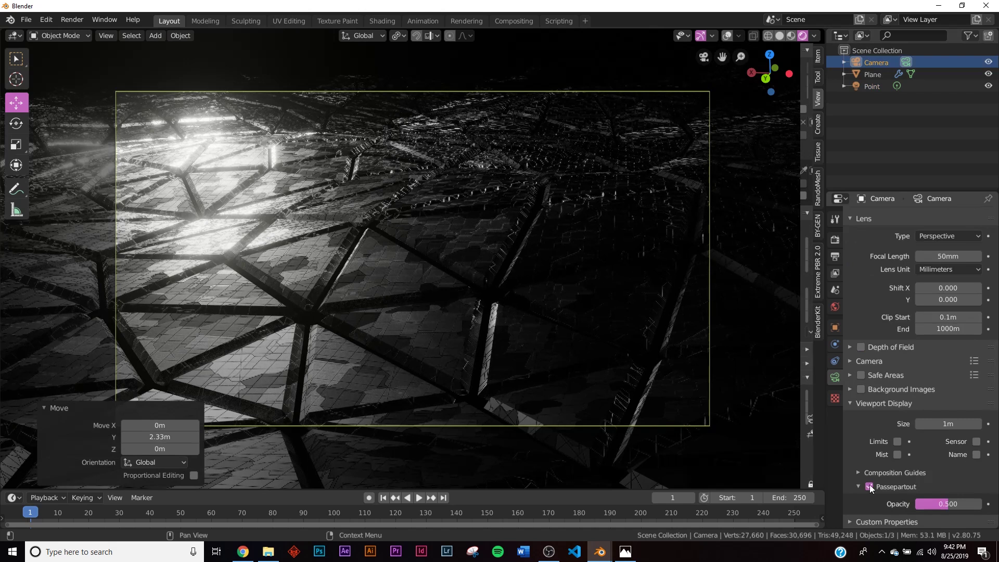
left_click_drag(948, 504, 968, 504)
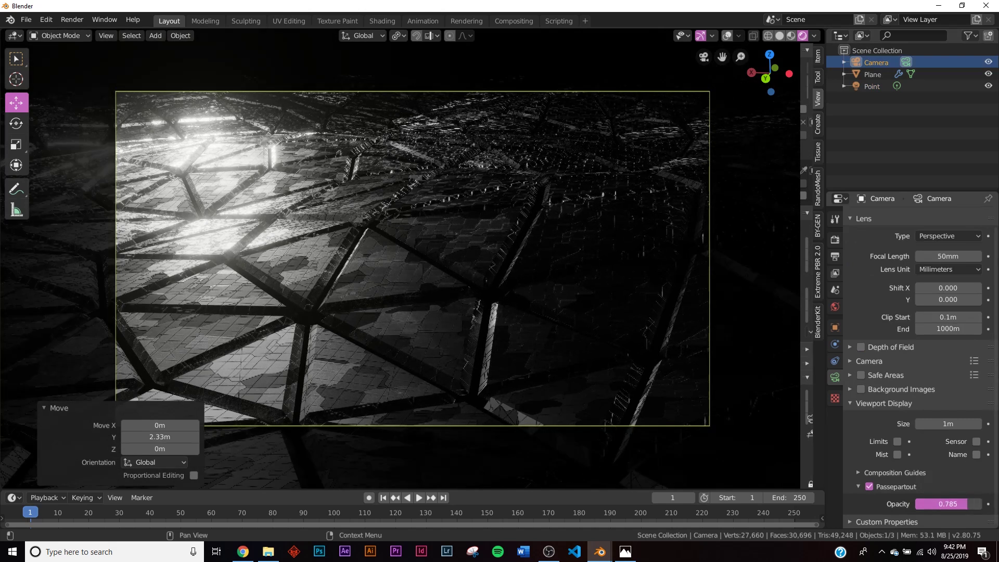
left_click(91, 409)
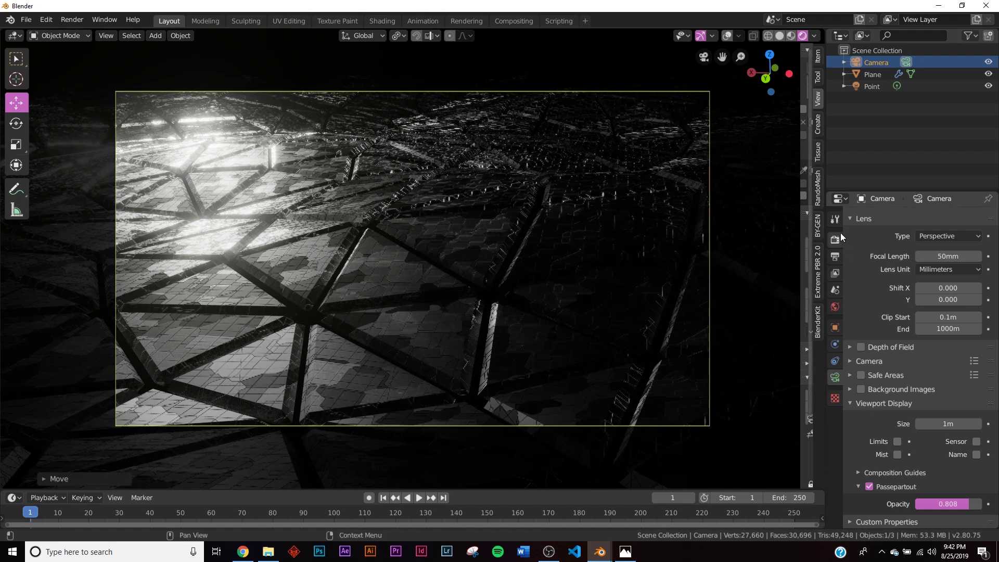
left_click(872, 86)
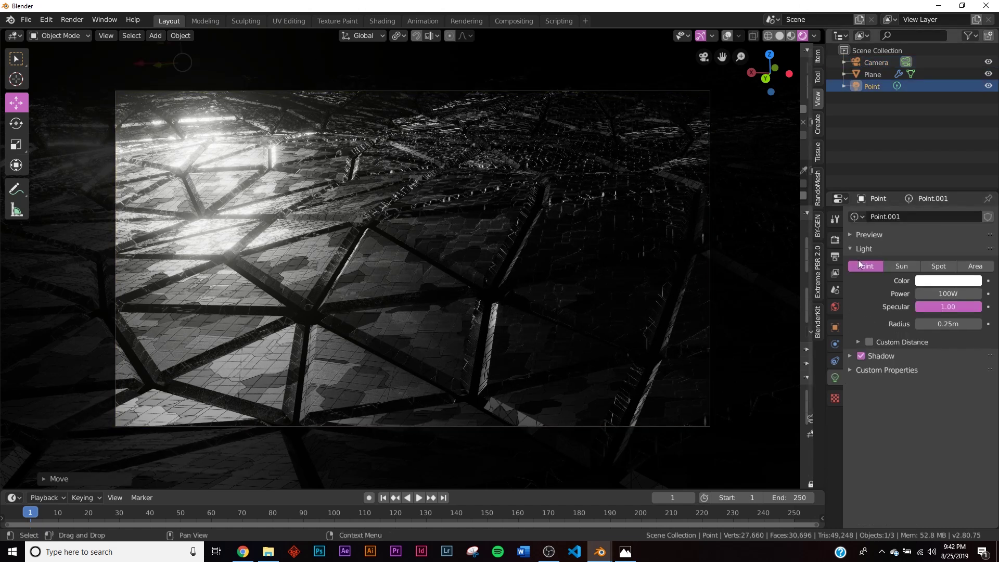
- Set the point light's colour to blue
left_click(934, 282)
mouse_move(920, 174)
left_mouse_down()
mouse_move(947, 130)
mouse_move(935, 123)
left_mouse_up()
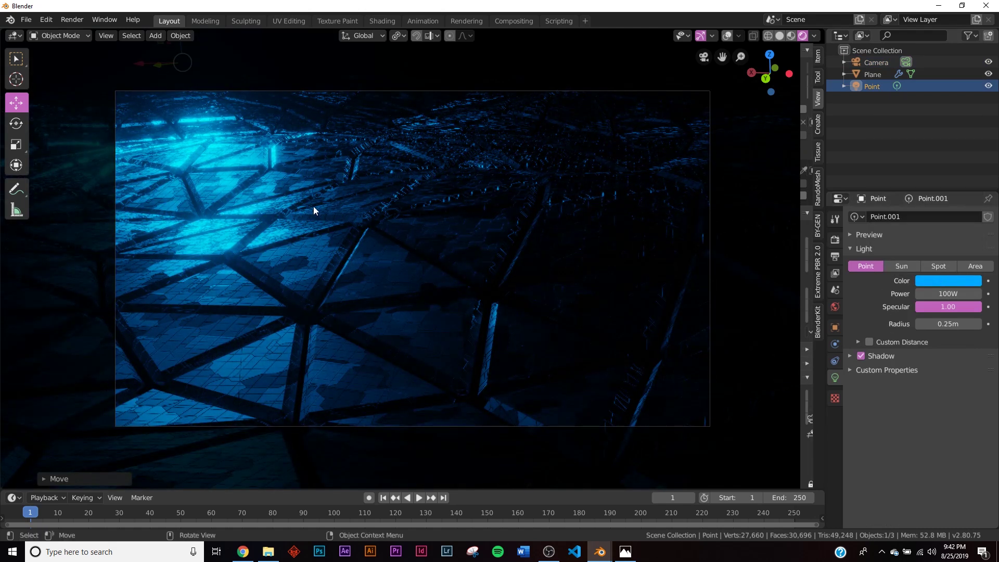
left_click(873, 76)
left_click(874, 88)
scroll(411, 130, "down", 1)
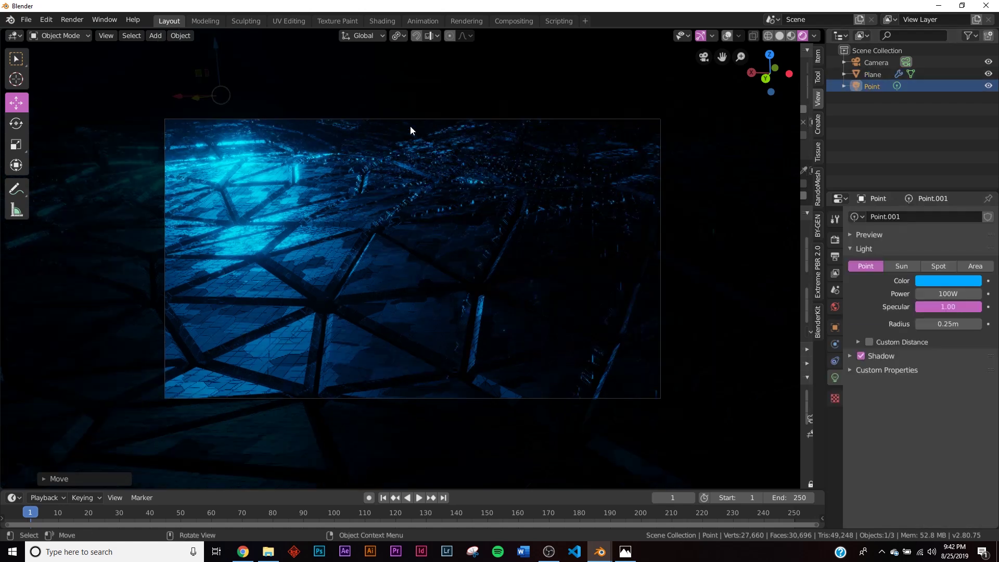
- Duplicate the blue light to the right and colour the copy orange
key("shift+d")
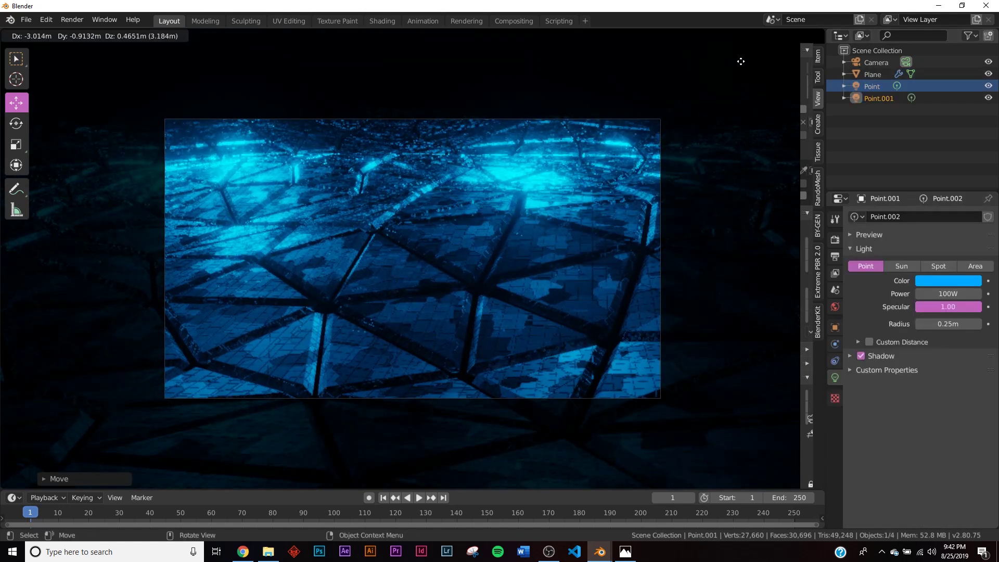
left_click(772, 69)
scroll(692, 192, "up", 3)
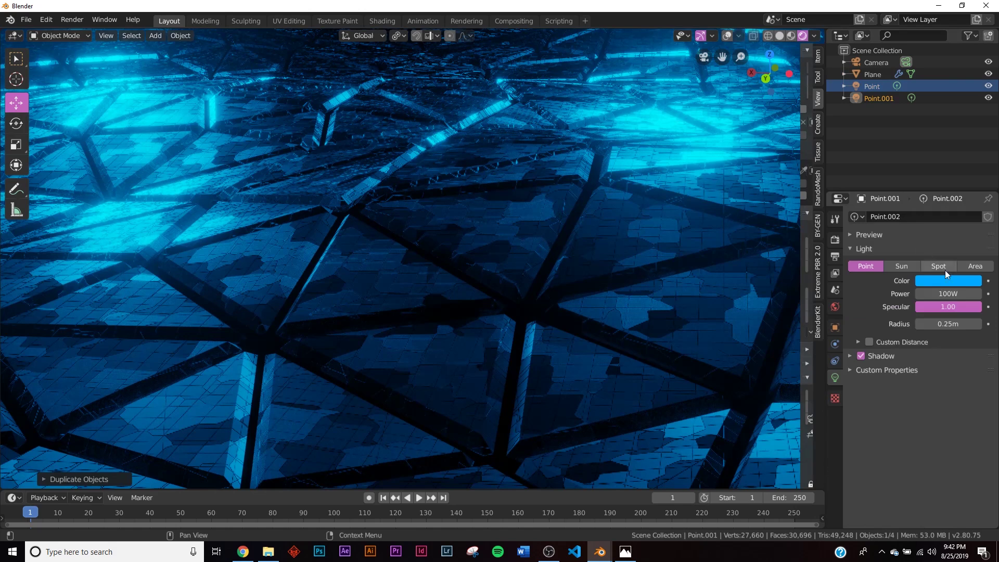
left_click(942, 283)
left_click_drag(920, 182, 892, 200)
scroll(494, 244, "down", 4)
scroll(493, 244, "up", 1)
- Move the orange light along the Y axis
middle_click_drag(588, 145, 567, 154)
scroll(567, 154, "down", 2)
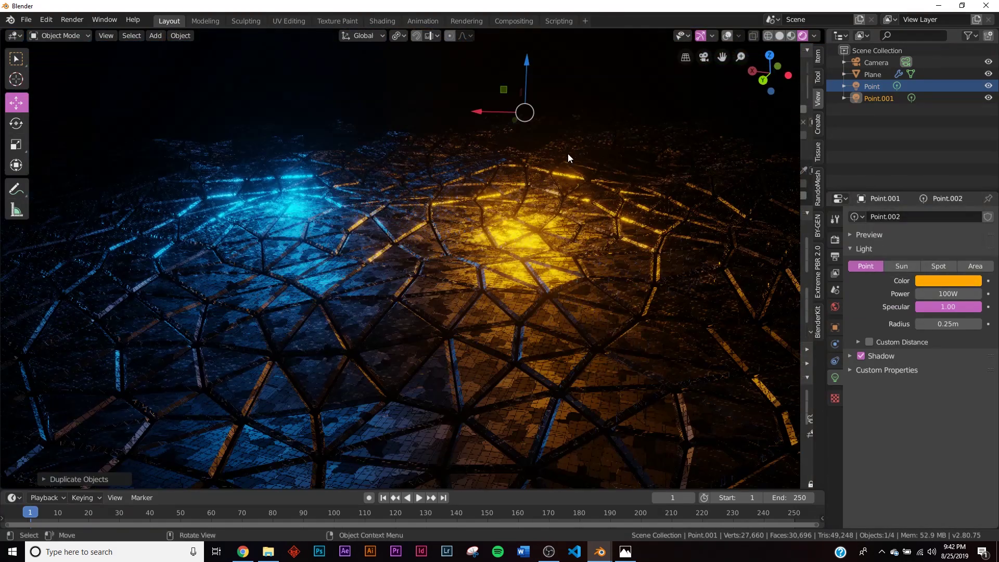
key("g")
key("y")
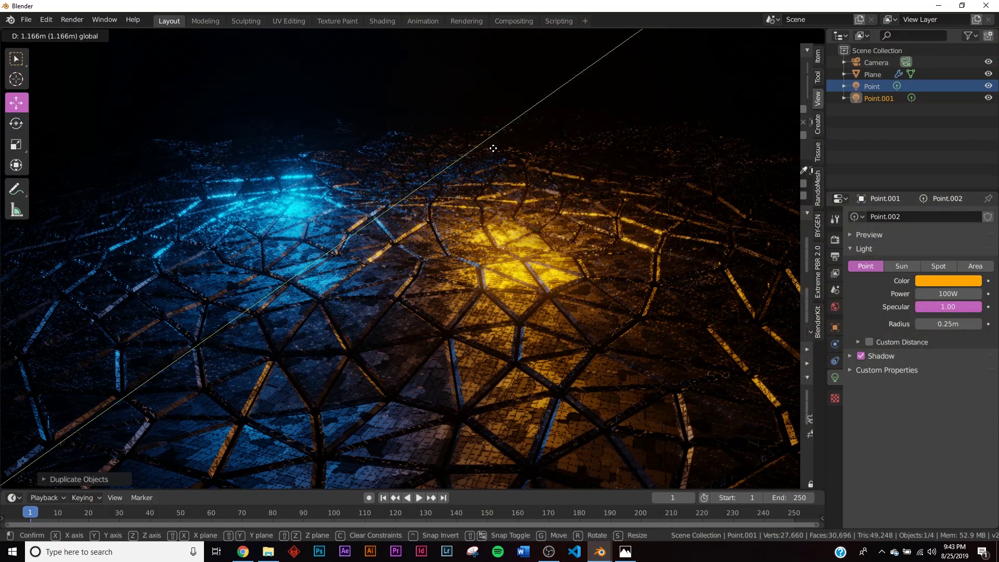
left_click(488, 157)
key("KP_0")
- Shift the blue point light further to the right
middle_click_drag(488, 157, 472, 85)
key("KP_0")
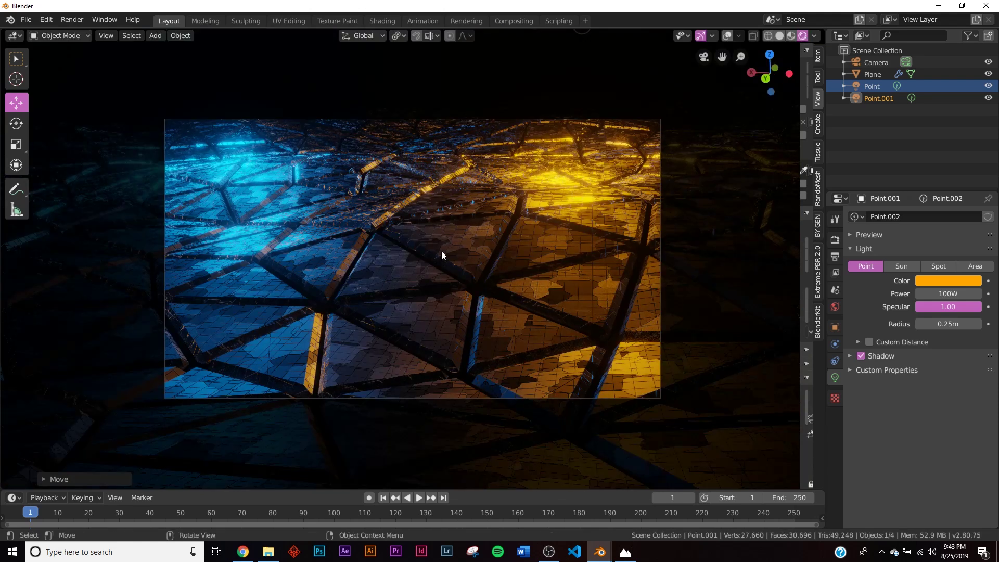
scroll(391, 243, "up", 2)
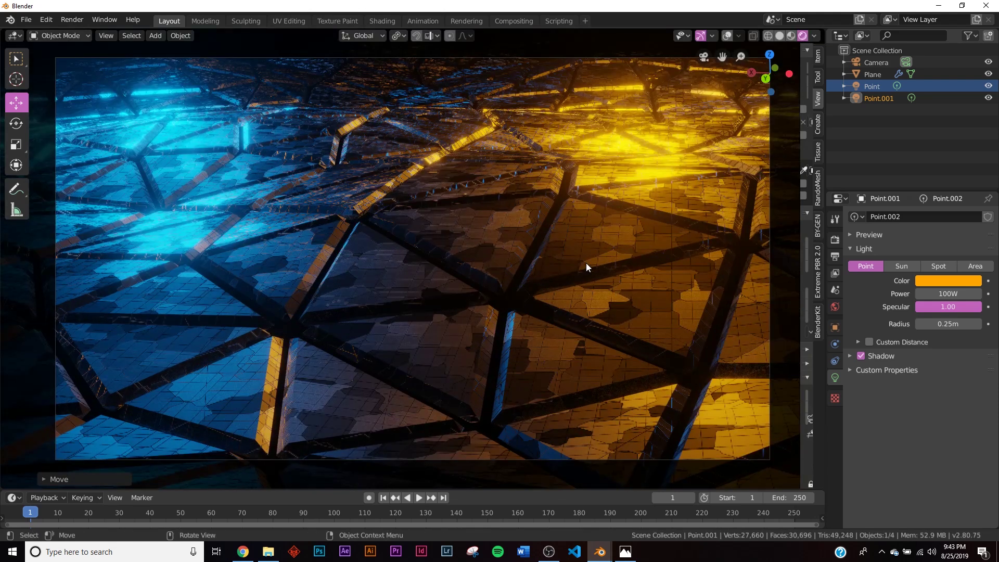
scroll(586, 263, "down", 1)
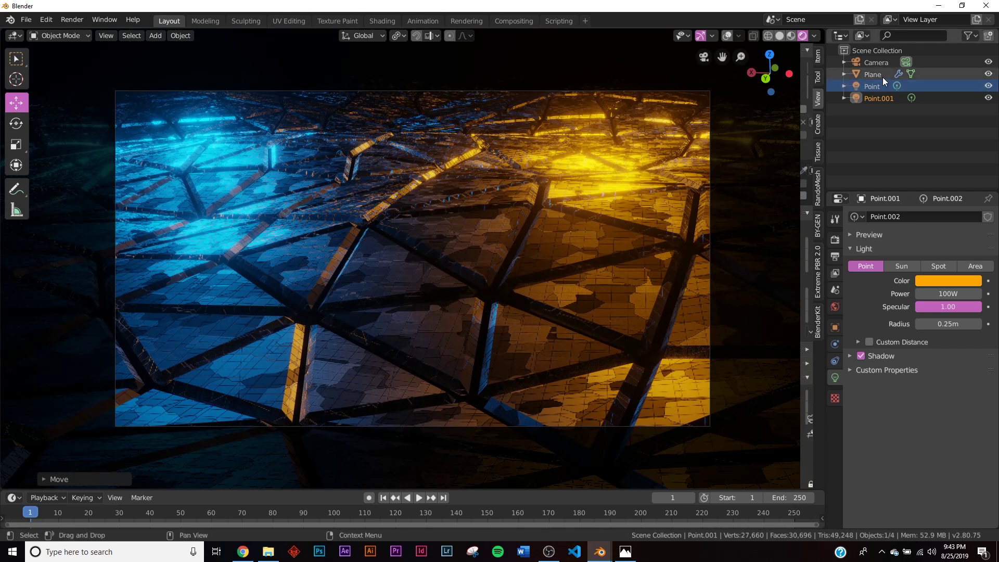
left_click(877, 87)
scroll(252, 99, "down", 2)
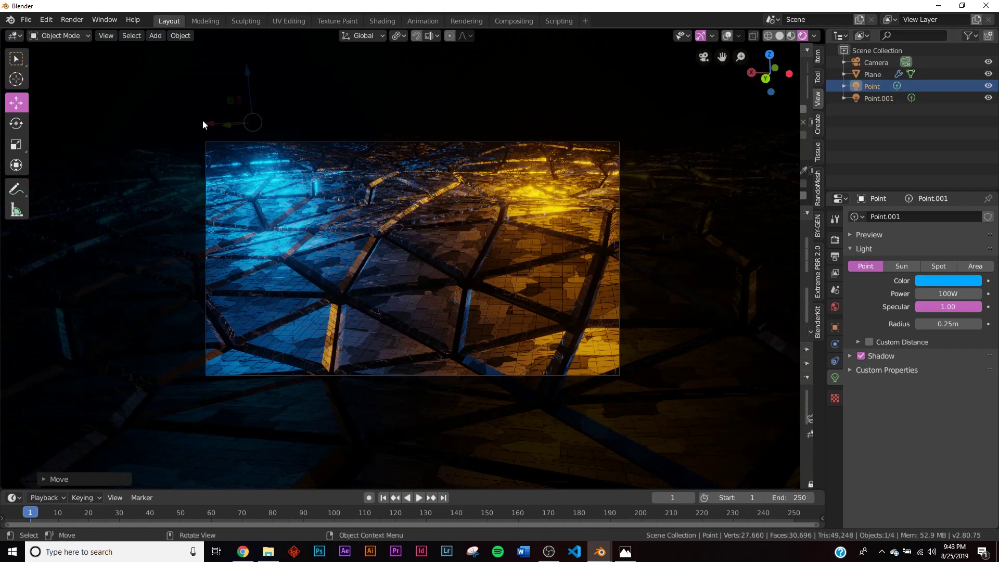
left_click_drag(203, 123, 241, 127)
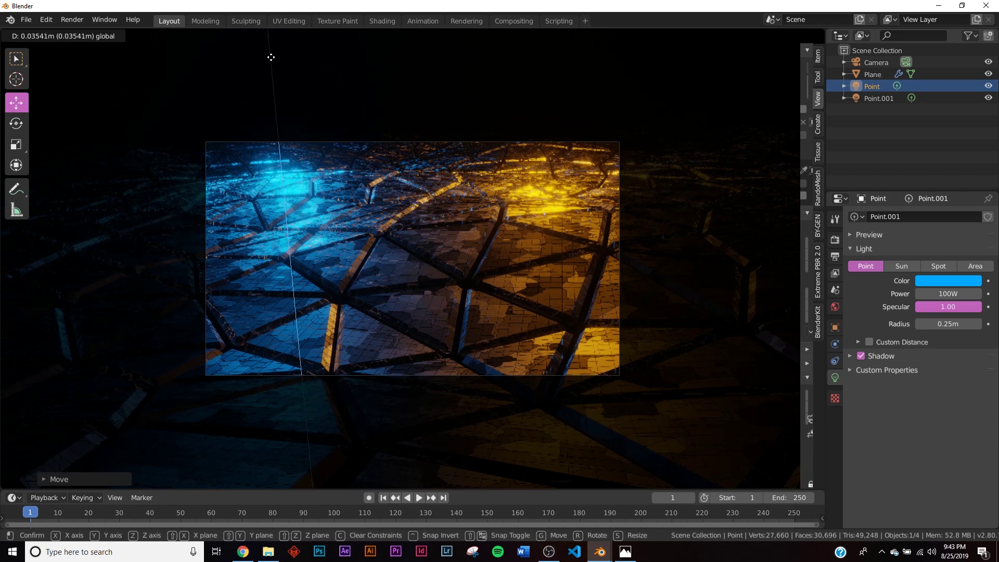
scroll(382, 225, "up", 3)
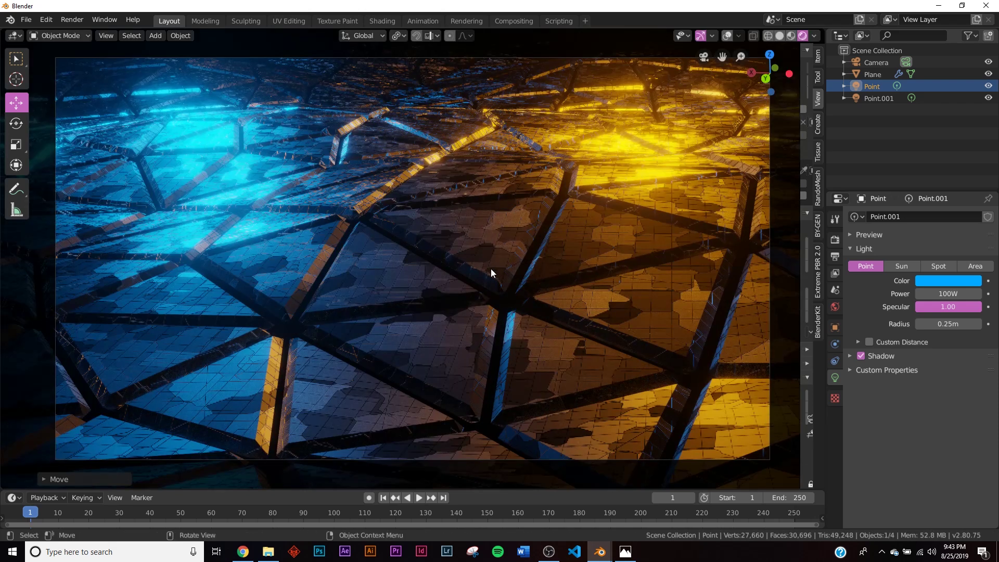
- Keep Screen Space Reflections and Bloom on in Eevee, Bloom Intensity 0.800
left_click(835, 240)
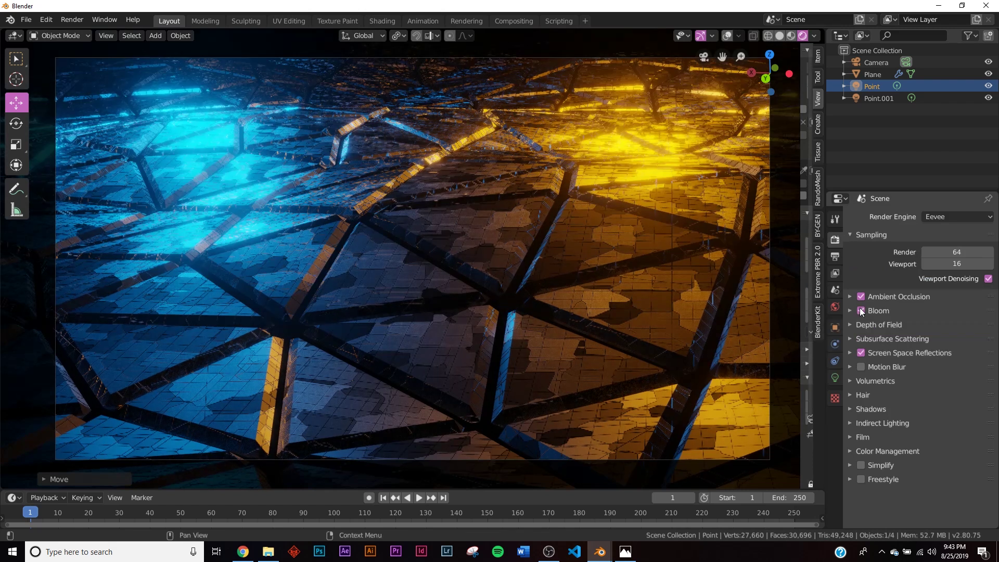
left_click(862, 352)
left_click(862, 353)
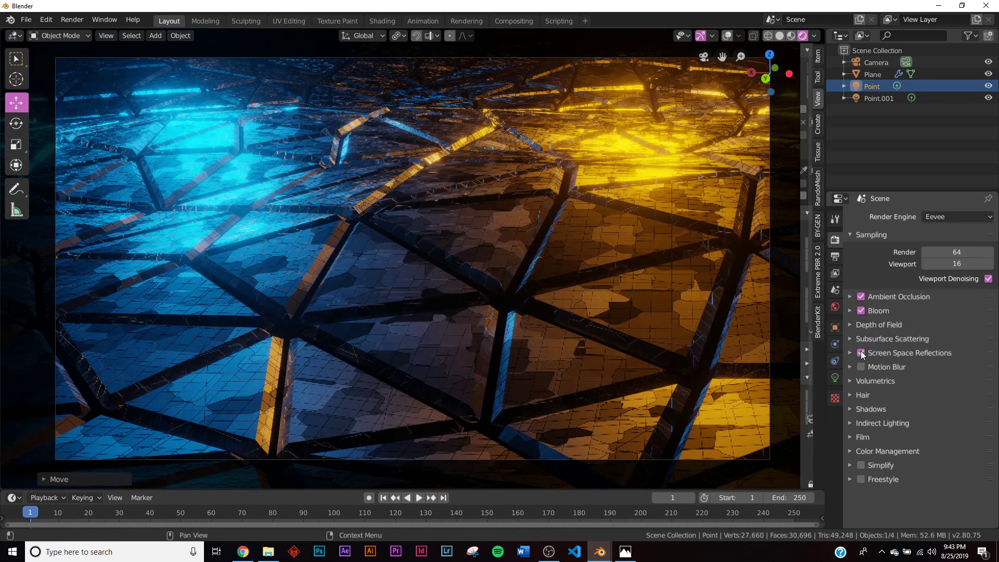
left_click(861, 311)
left_click(862, 310)
left_click(851, 310)
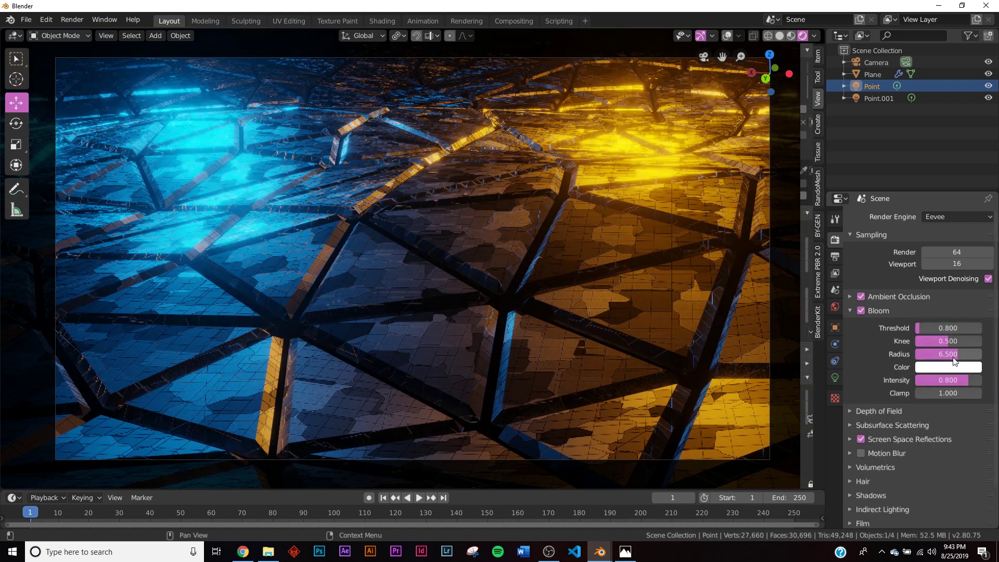
left_click_drag(941, 382, 966, 382)
key("ctrl+z")
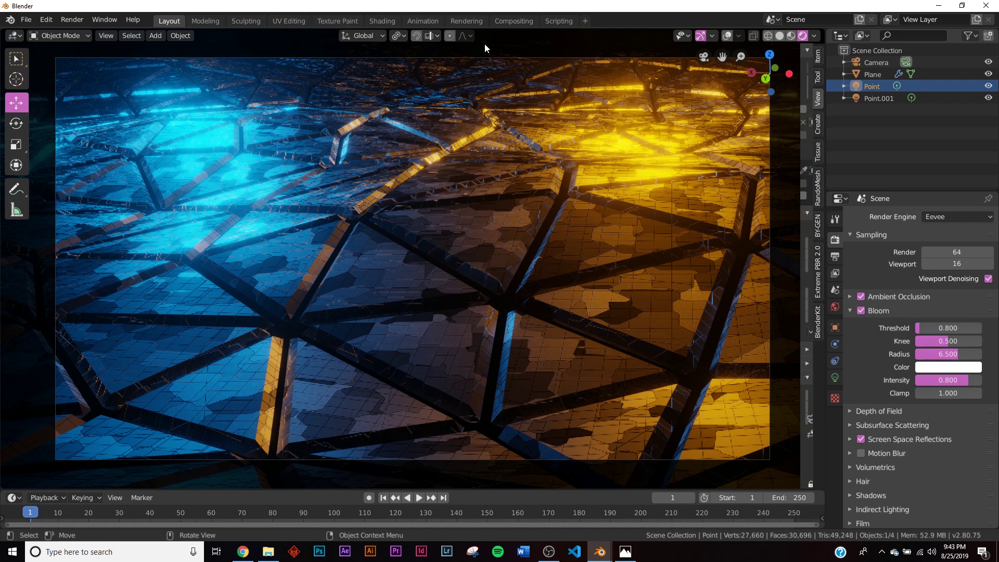
- In the Shading workspace, select the Plane and arrange its ColorRamp and BSDF nodes
left_click(384, 22)
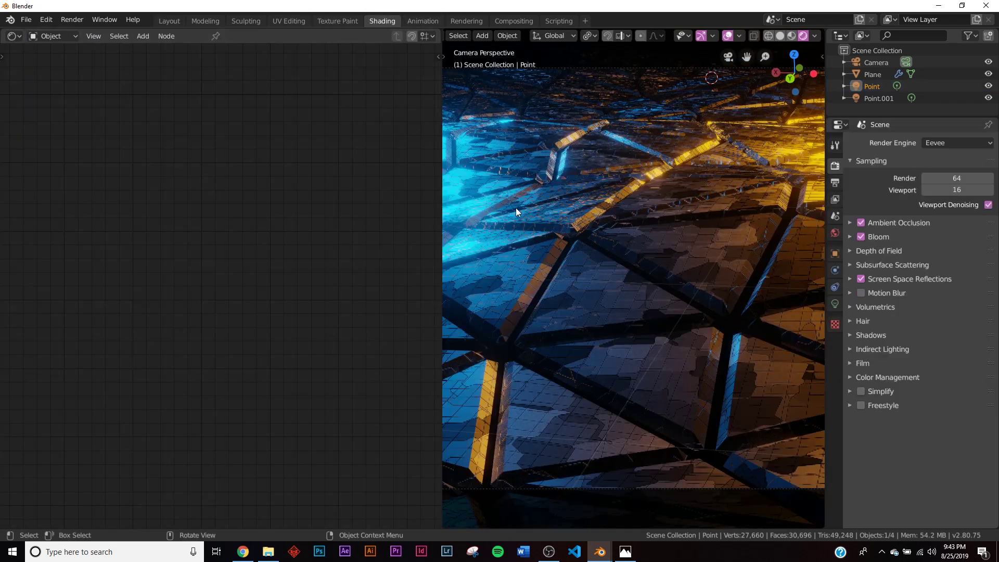
left_click(571, 207)
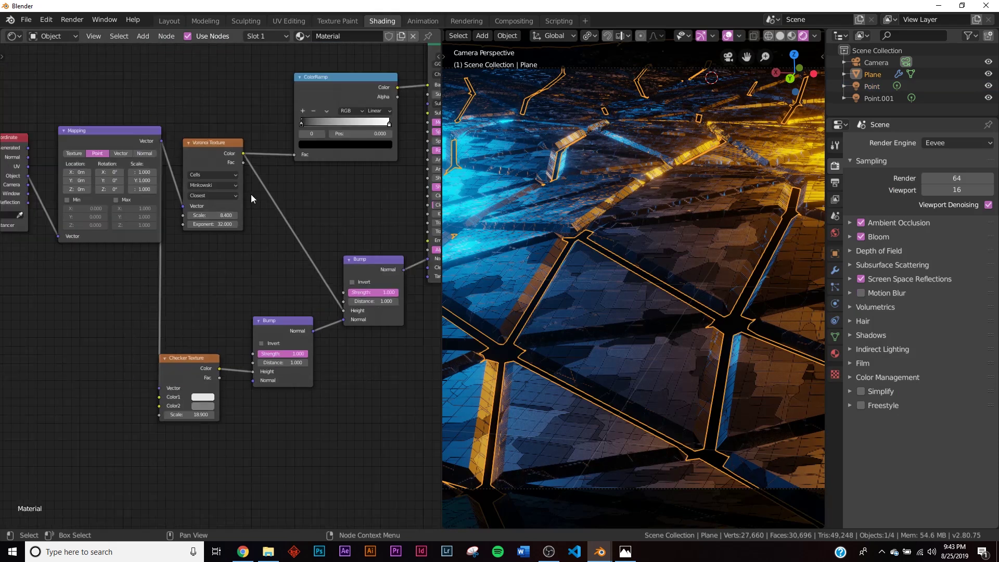
scroll(251, 195, "up", 4)
middle_click_drag(251, 195, 155, 274)
scroll(154, 274, "down", 5)
left_click_drag(234, 173, 239, 104)
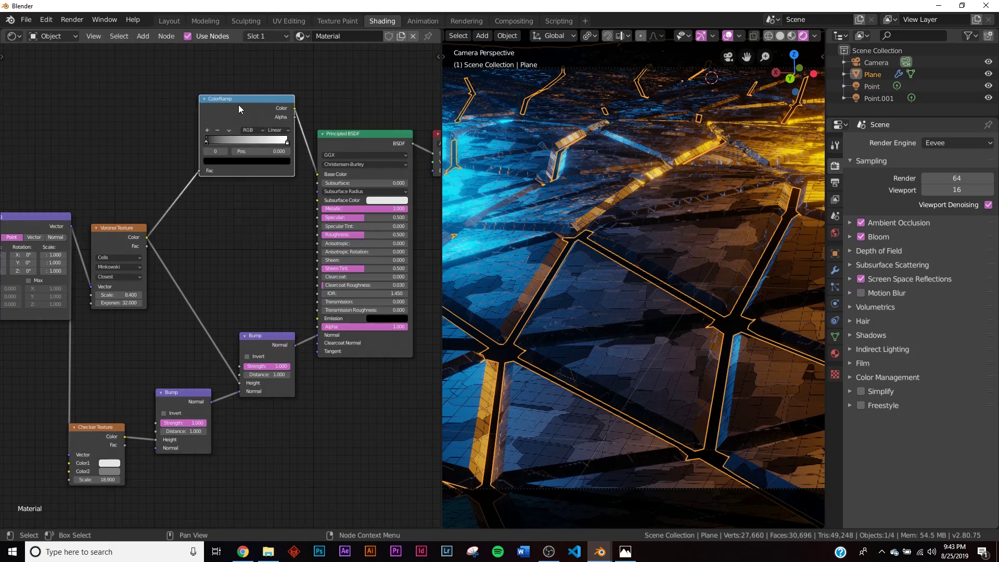
- Duplicate the ColorRamp, feed it Voronoi Color, and move its black stop to 0.181
key("shift+d")
left_click(241, 210)
scroll(211, 236, "up", 2)
left_click_drag(120, 220, 198, 272)
left_click_drag(304, 186, 351, 216)
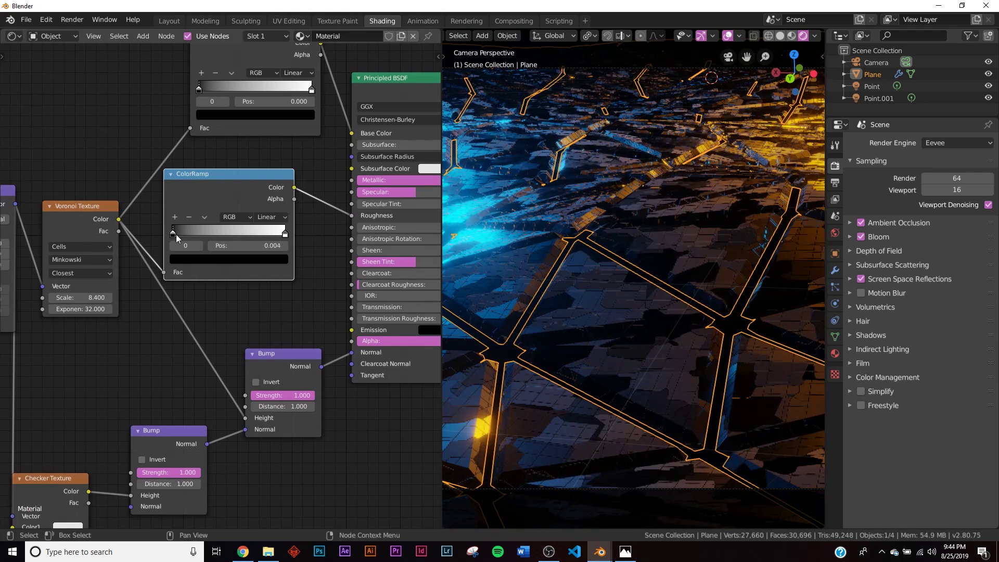
left_click_drag(172, 235, 193, 235)
middle_click_drag(583, 250, 633, 339)
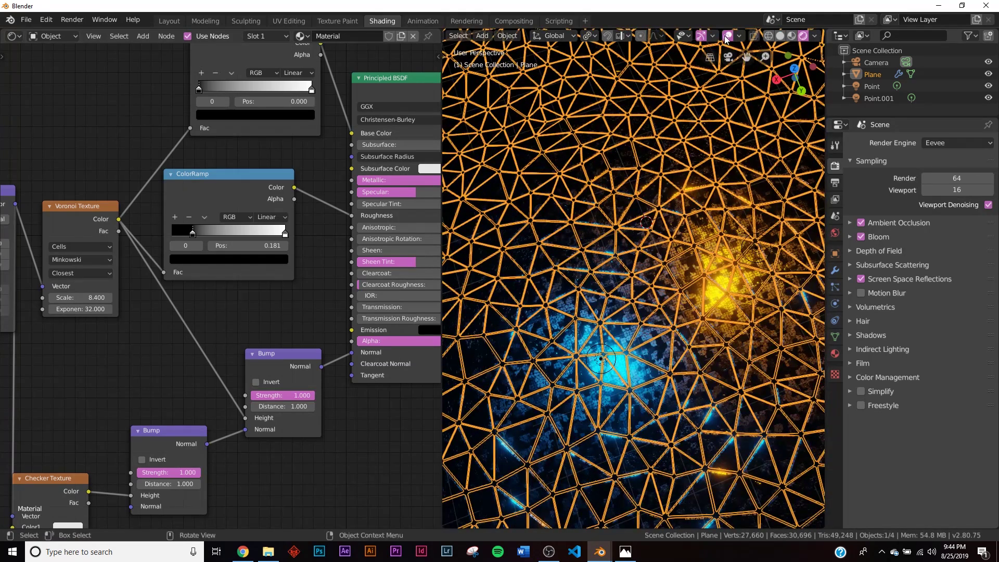
left_click(728, 36)
key("KP_0")
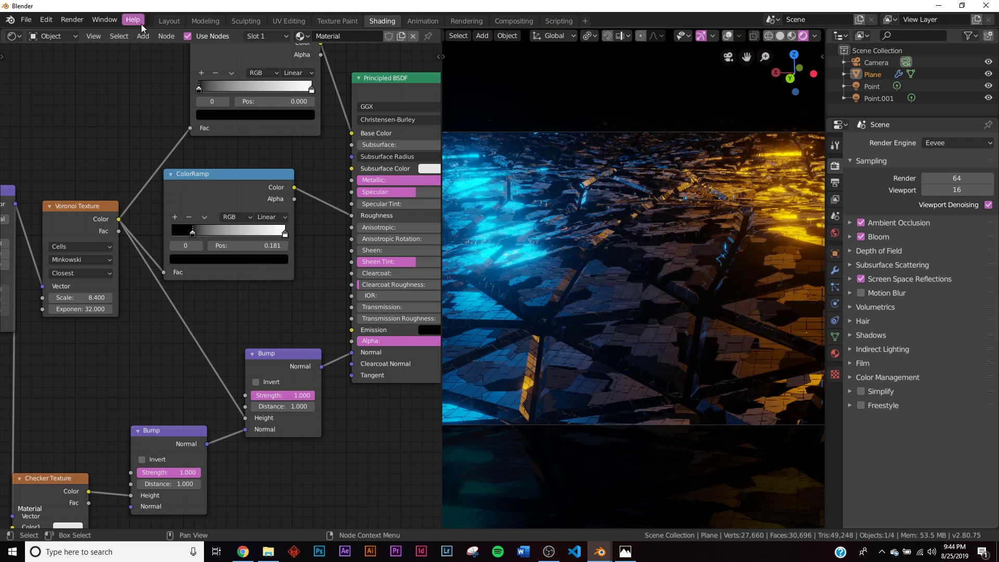
- Return to Layout with Solid shading and viewport overlays shown
left_click(169, 21)
key("z")
left_click(502, 239)
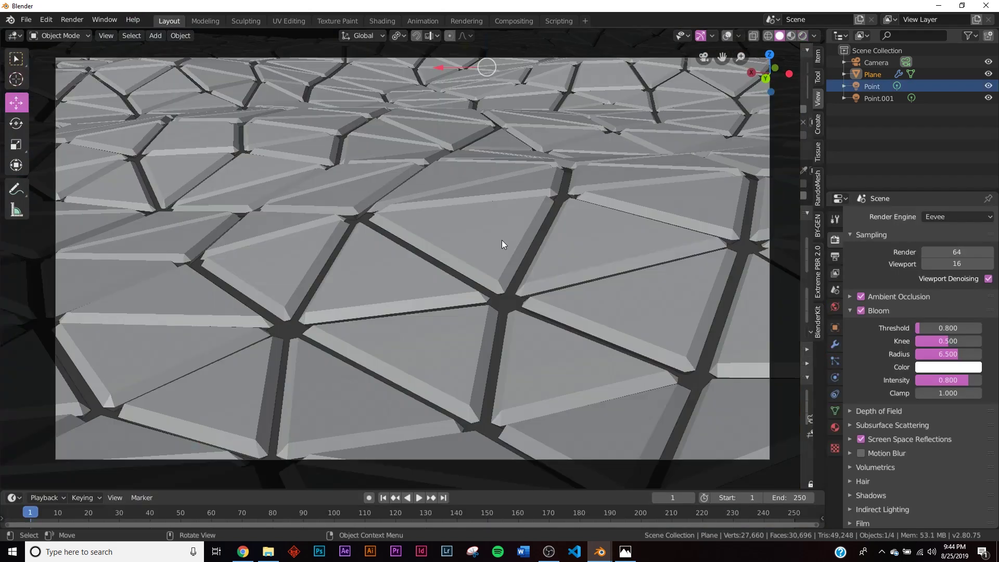
middle_click_drag(507, 238, 509, 196)
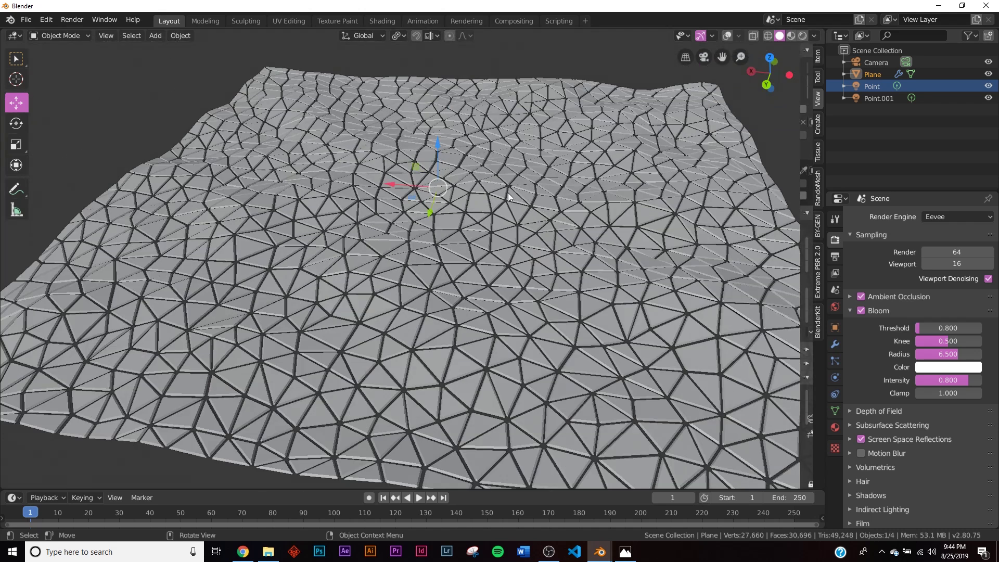
left_click(727, 35)
middle_click_drag(440, 247, 445, 239)
- Add a Bezier Circle at the centre of the floor
key("shift+a")
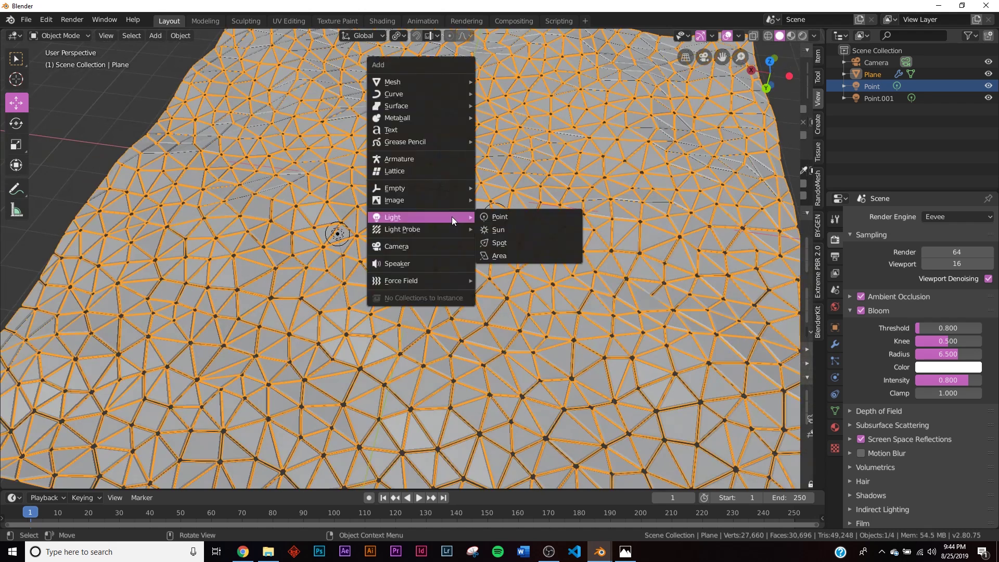
mouse_move(419, 117)
mouse_move(414, 94)
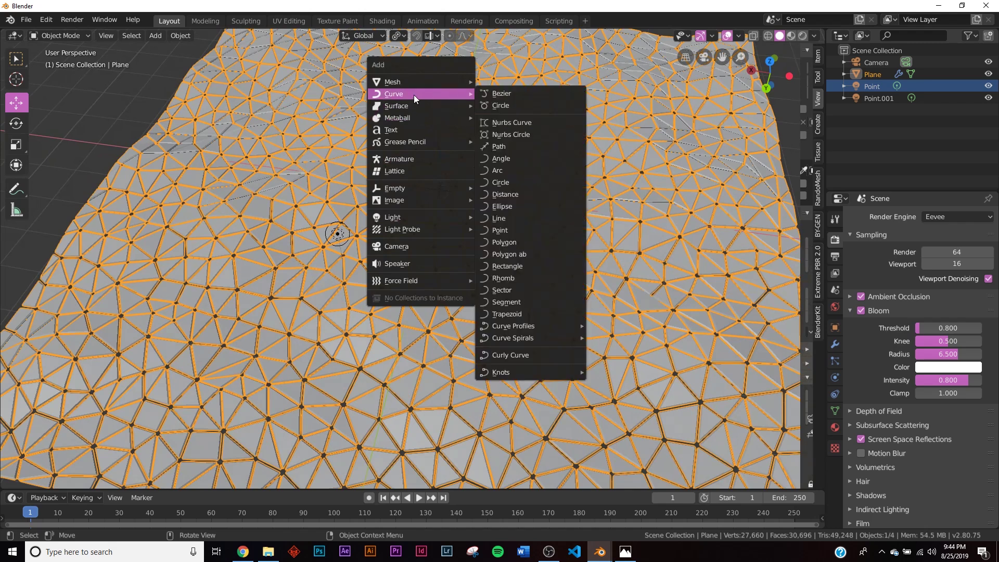
left_click(536, 106)
- Add a Plain Axes Empty at the scene centre
middle_click_drag(544, 293, 545, 262)
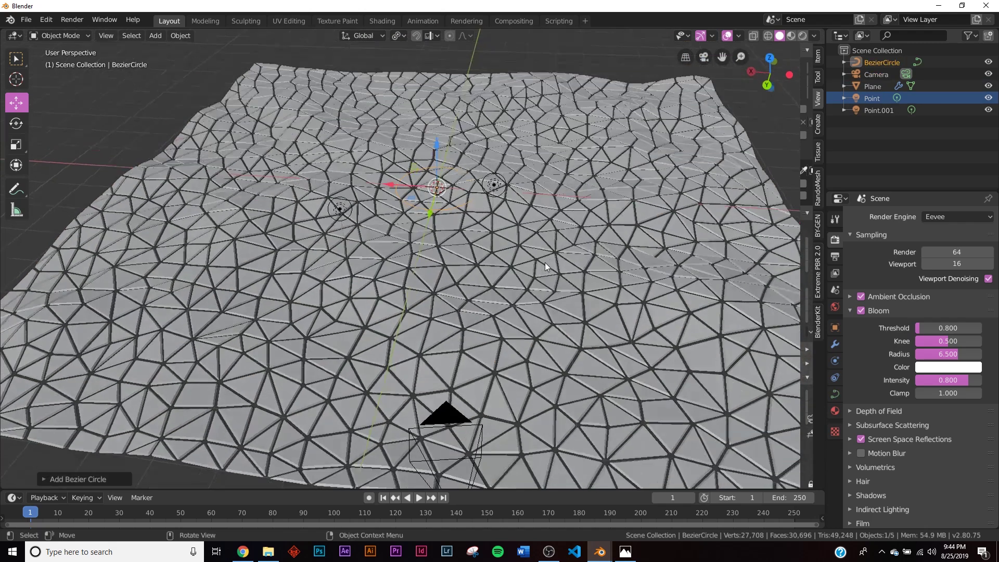
scroll(538, 234, "up", 4)
middle_click_drag(526, 199, 511, 192)
scroll(511, 195, "up", 3)
key("shift+a")
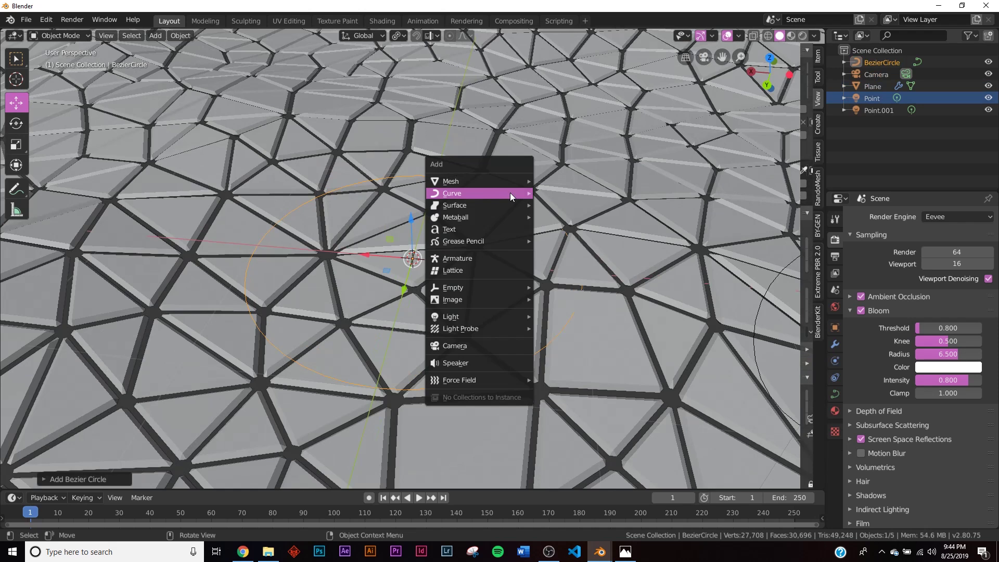
mouse_move(464, 291)
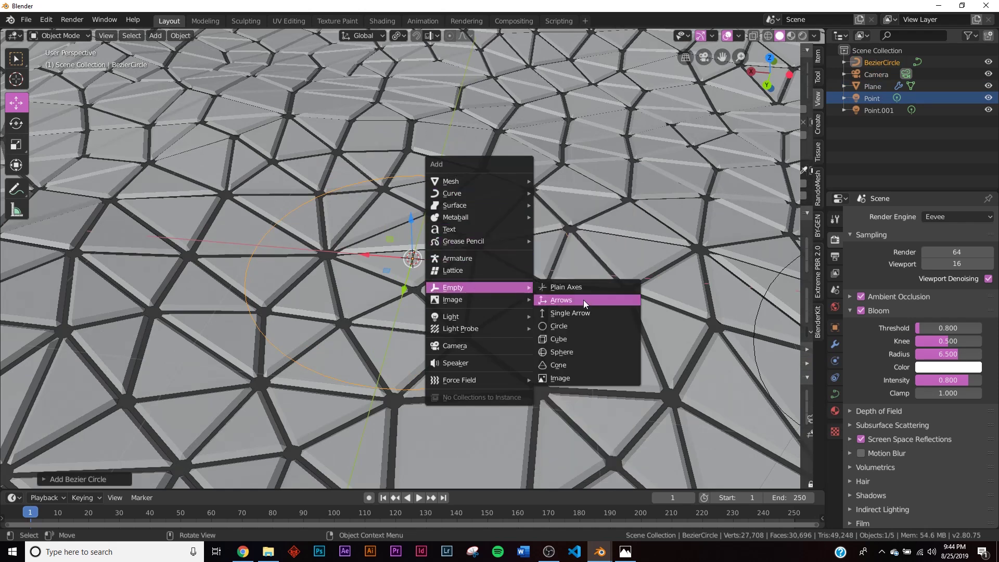
left_click(577, 288)
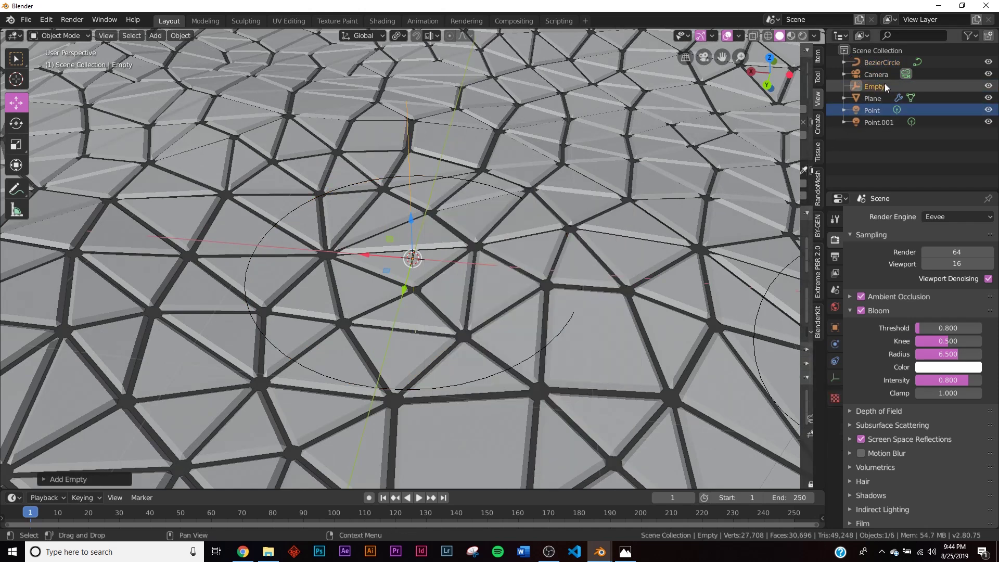
- Give the Empty a Follow Path constraint targeting BezierCircle
left_click(835, 361)
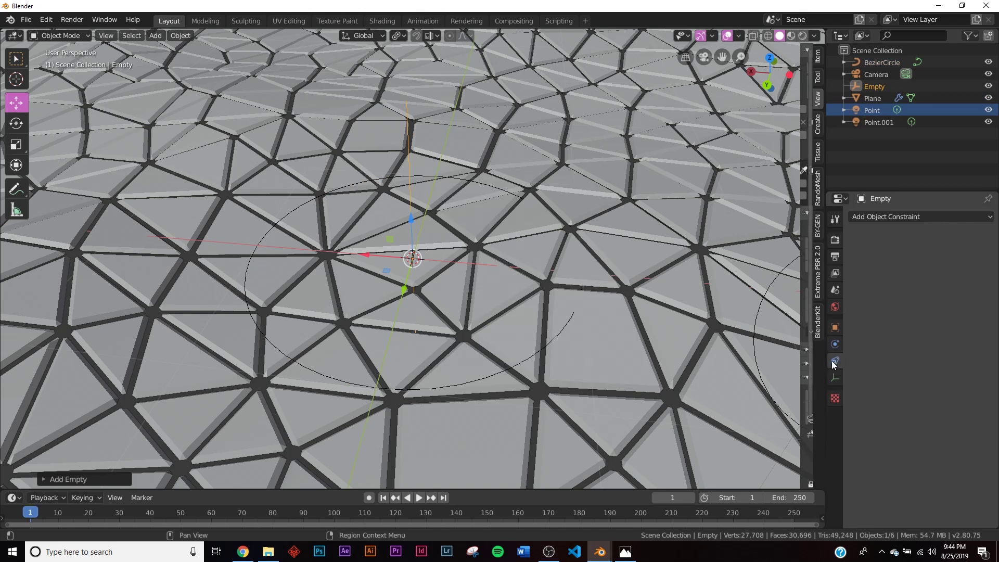
left_click(911, 216)
left_click(957, 287)
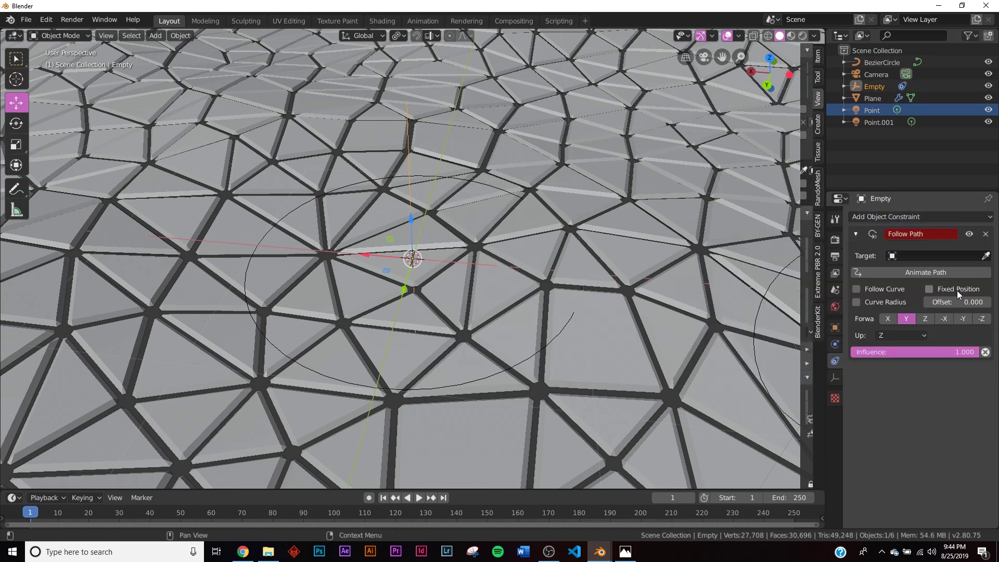
left_click(933, 258)
left_click(919, 267)
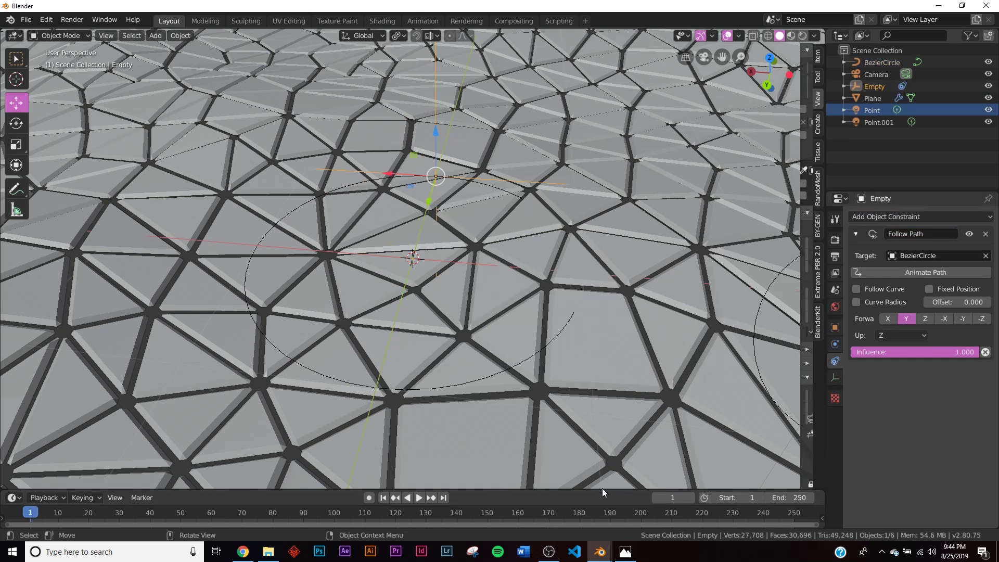
- Set the animation's End frame to 120
left_click_drag(601, 491, 644, 457)
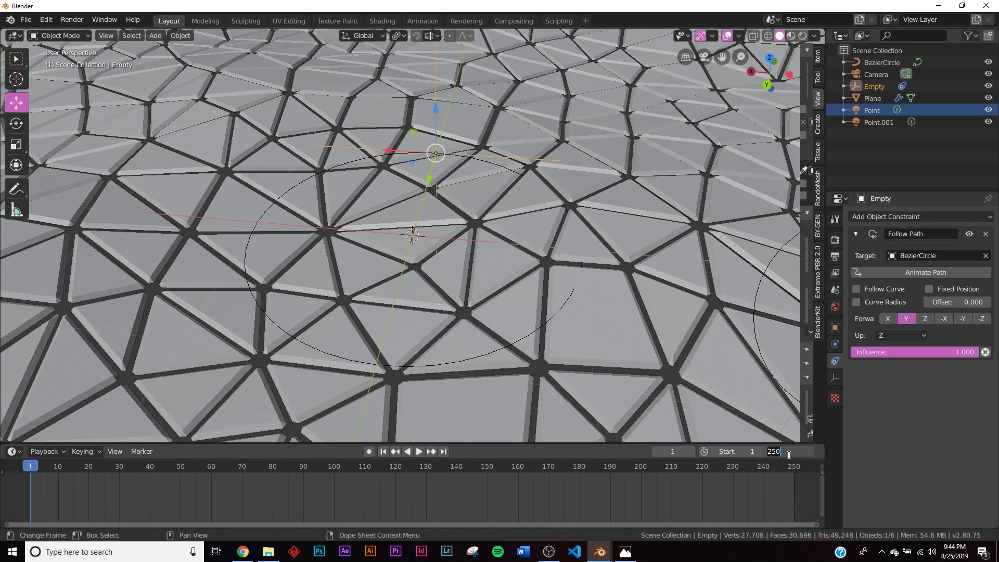
key("Return")
left_click_drag(599, 526, 437, 523)
- Set Linear as the default keyframe interpolation in Preferences
left_click(46, 19)
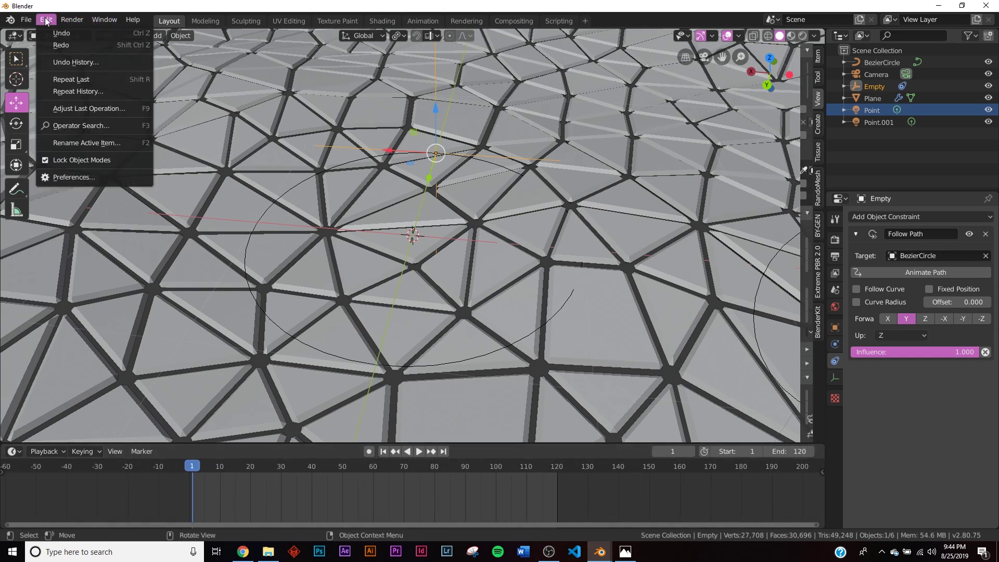
left_click(68, 179)
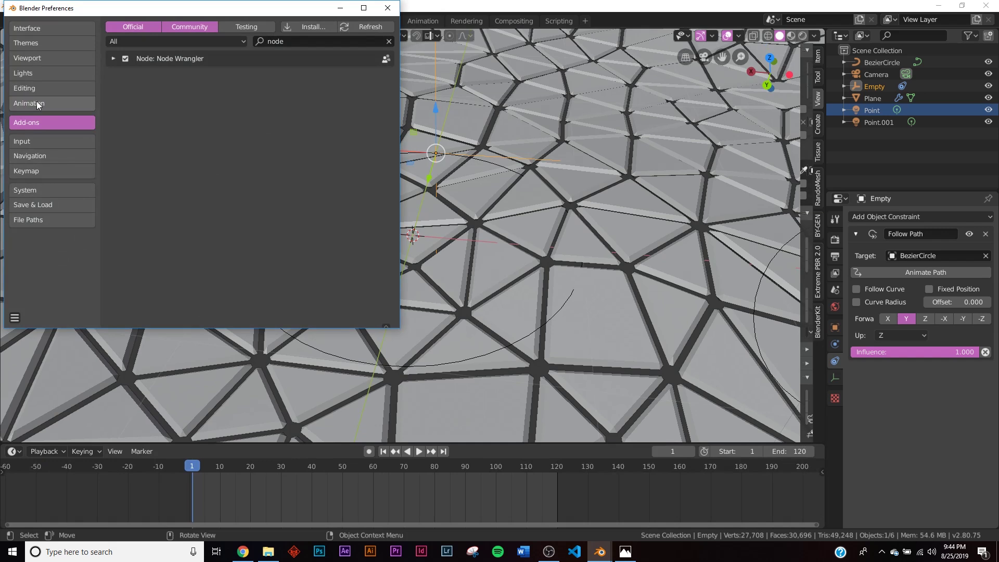
left_click(37, 104)
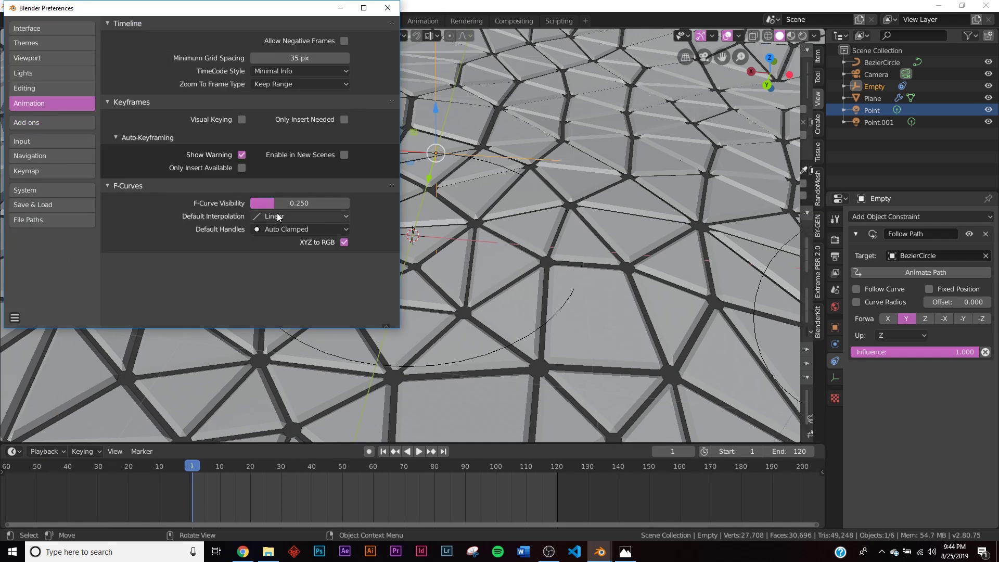
left_click(260, 216)
left_click(131, 142)
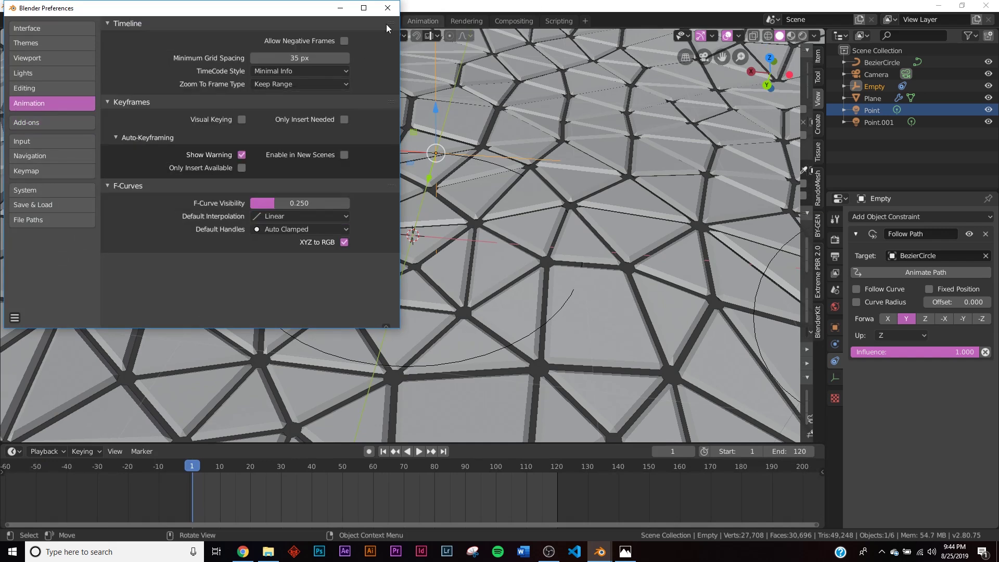
left_click(388, 8)
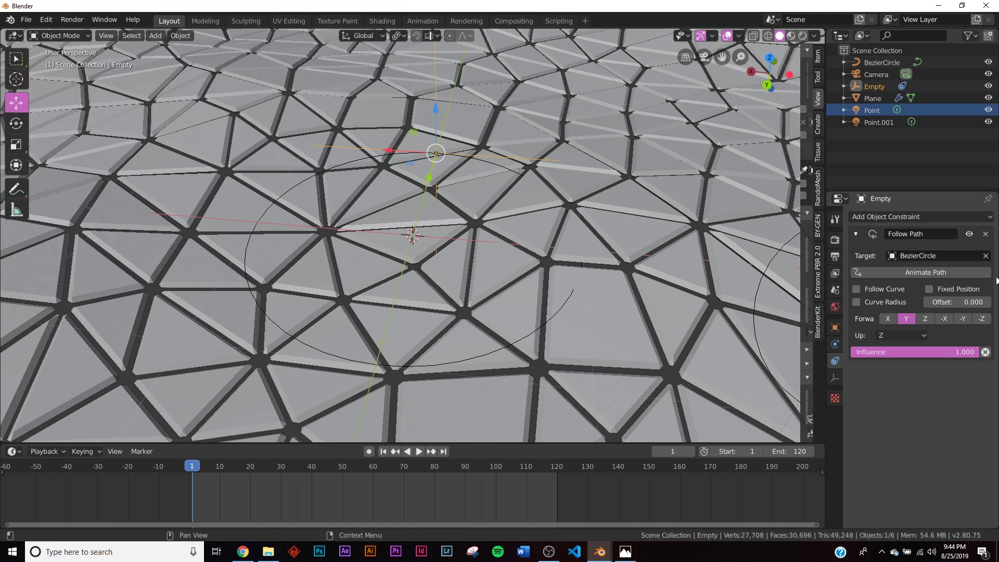
- Keyframe the path Offset at 0 on frame 1 and 100 on the last frame
right_click(947, 302)
left_click(945, 306)
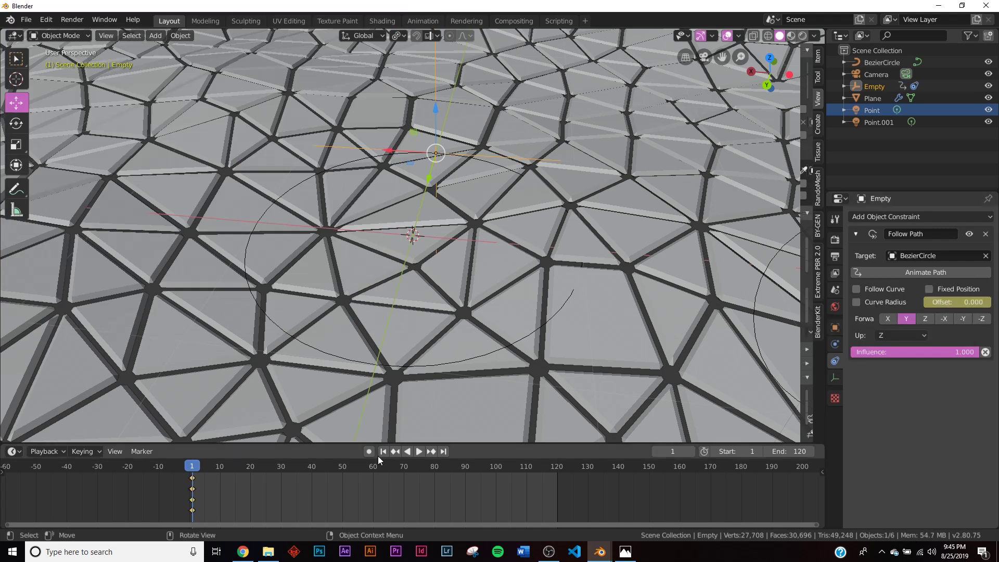
left_click(446, 454)
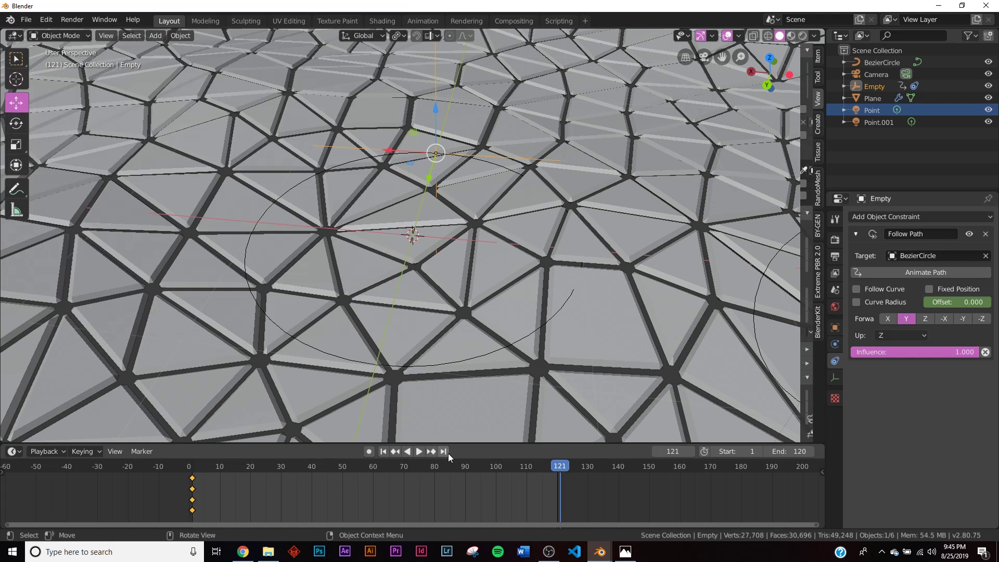
left_click(952, 300)
type("100")
key("Return")
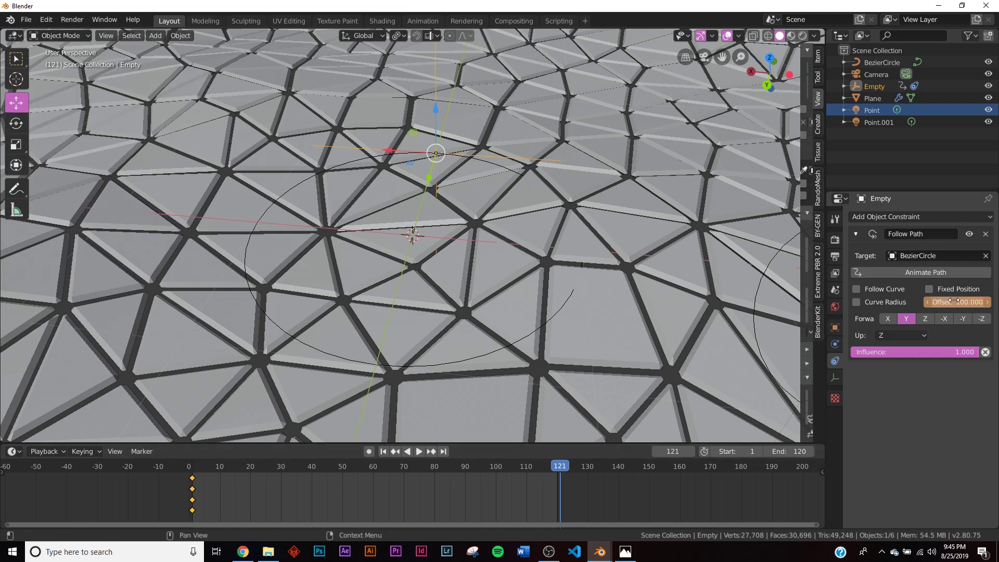
right_click(953, 300)
left_click(953, 300)
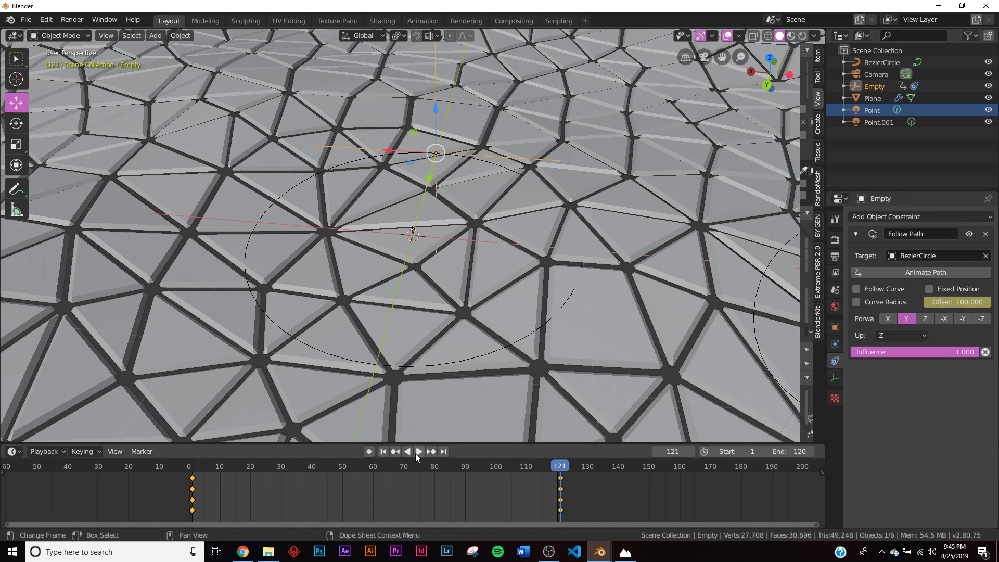
left_click(419, 452)
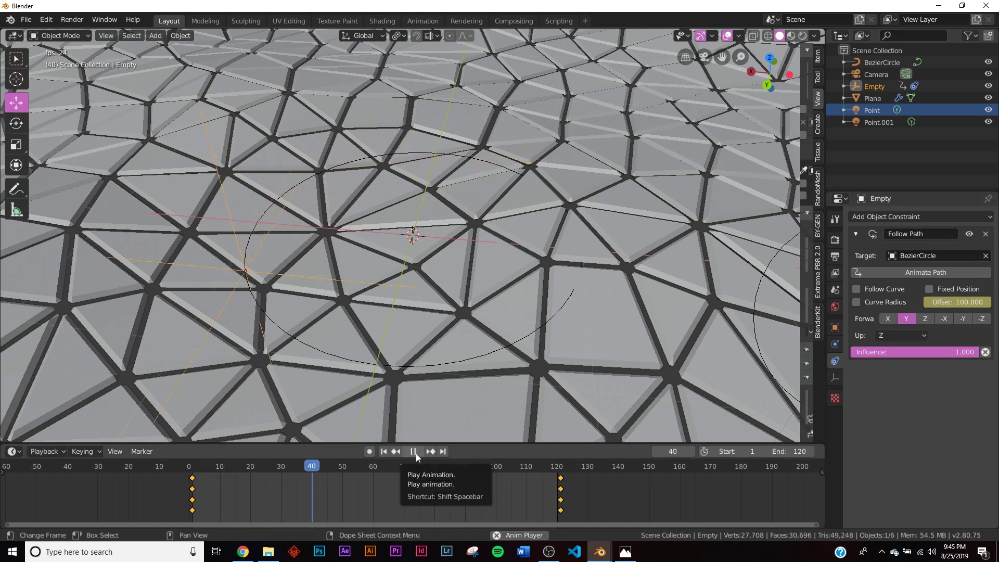
left_click(413, 451)
left_click(384, 451)
- Set the Plane's Displace texture coordinates to Object, using the Empty
scroll(569, 222, "down", 3)
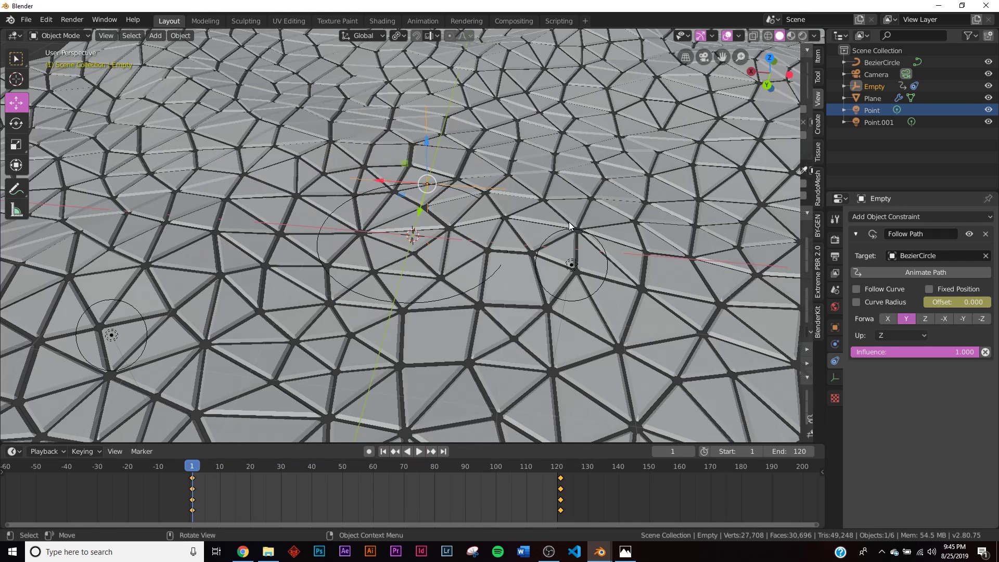
left_click(569, 222)
left_click(837, 345)
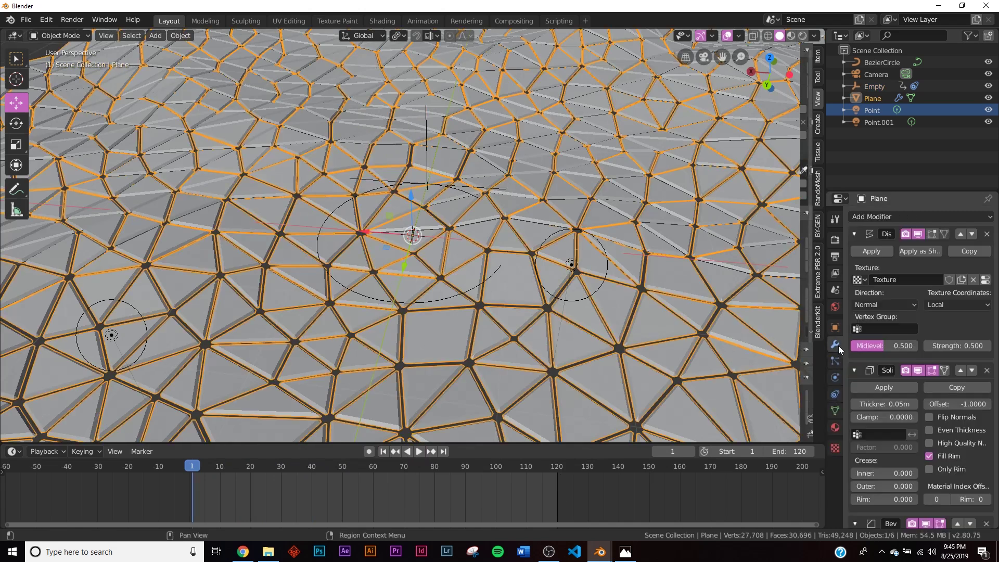
left_click(950, 305)
left_click(924, 346)
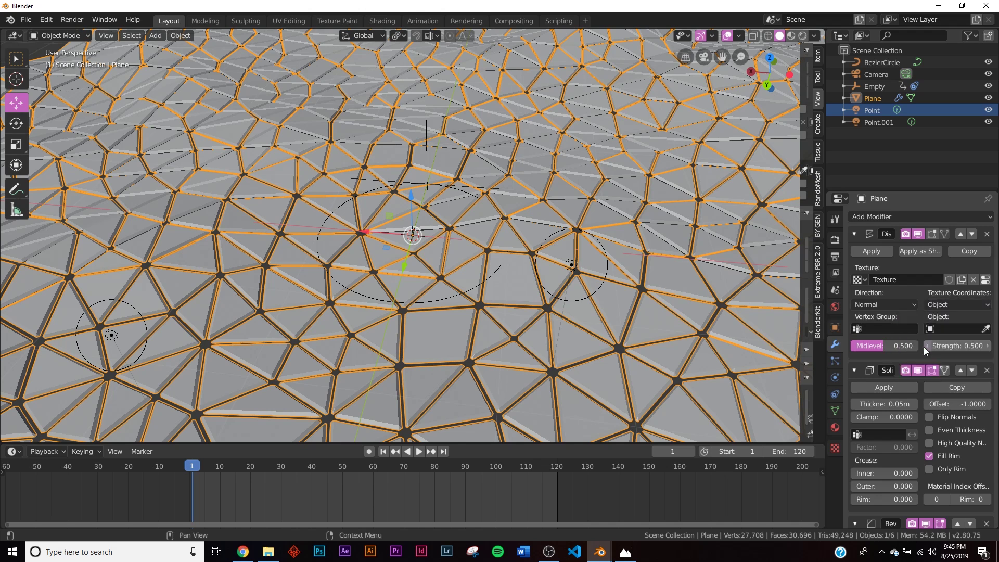
left_click(949, 328)
left_click(885, 368)
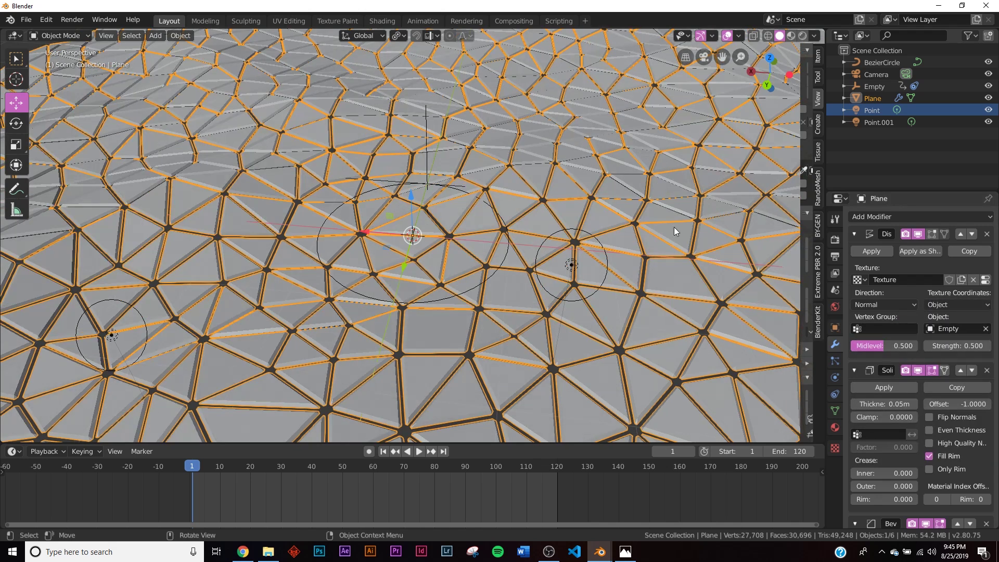
- Preview the moving displacement and hide the Bevel modifier in the viewport
left_click(421, 452)
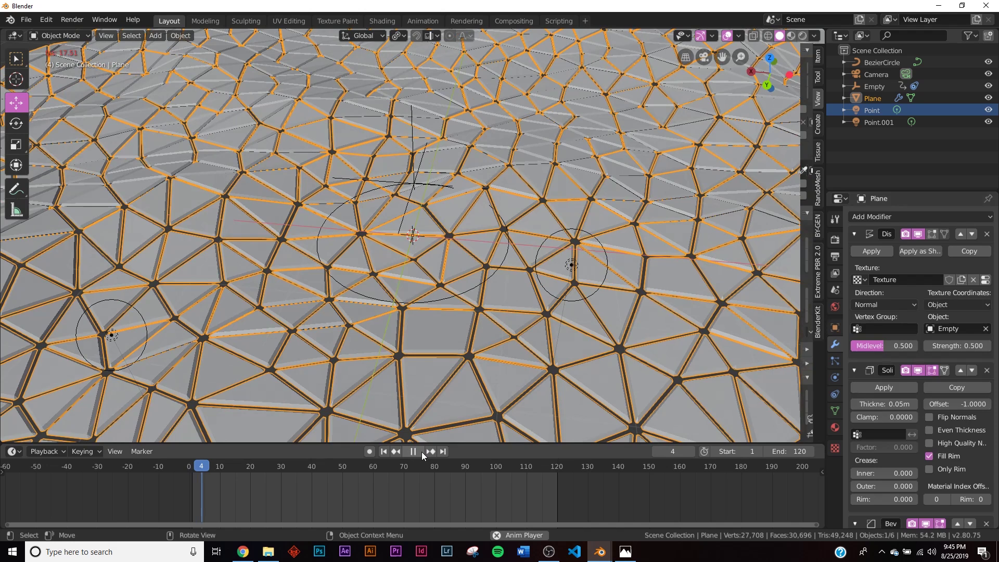
middle_click_drag(488, 346, 489, 313)
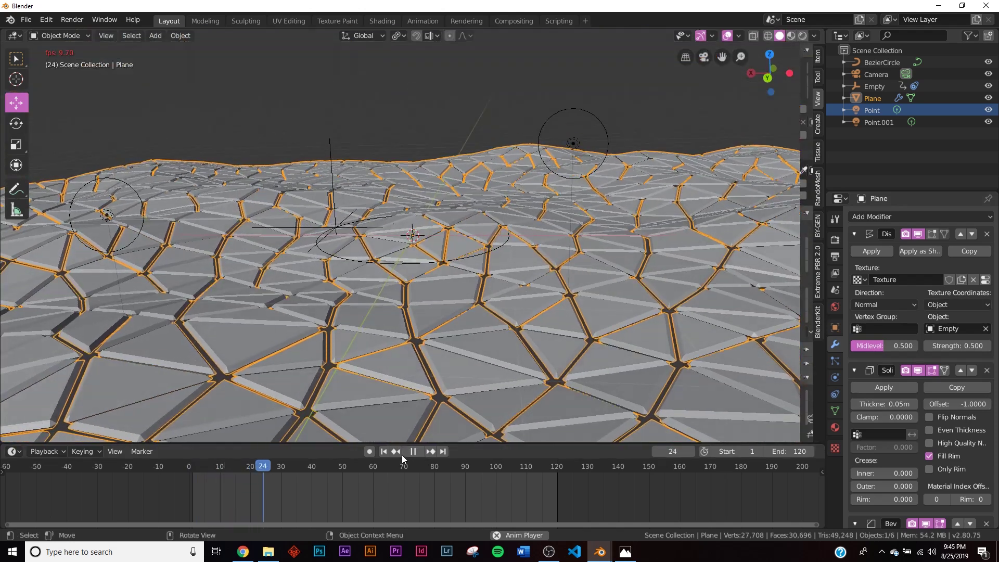
left_click(417, 452)
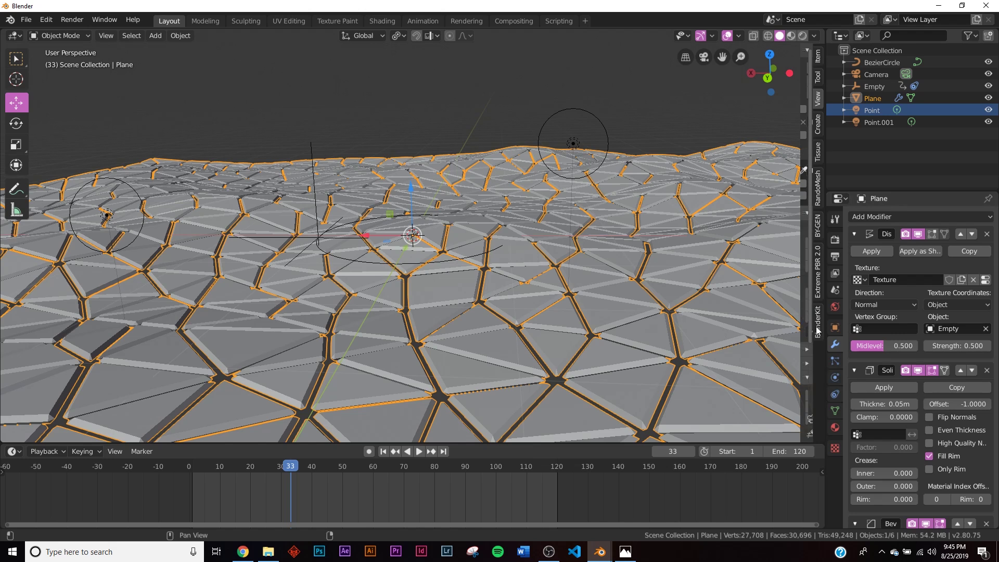
scroll(906, 383, "down", 5)
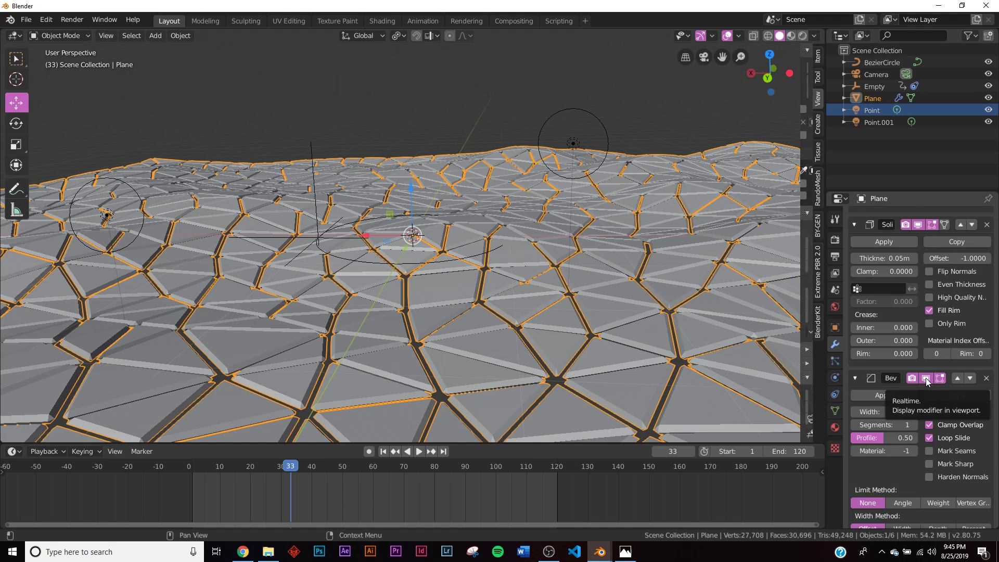
left_click(926, 378)
scroll(427, 245, "up", 5)
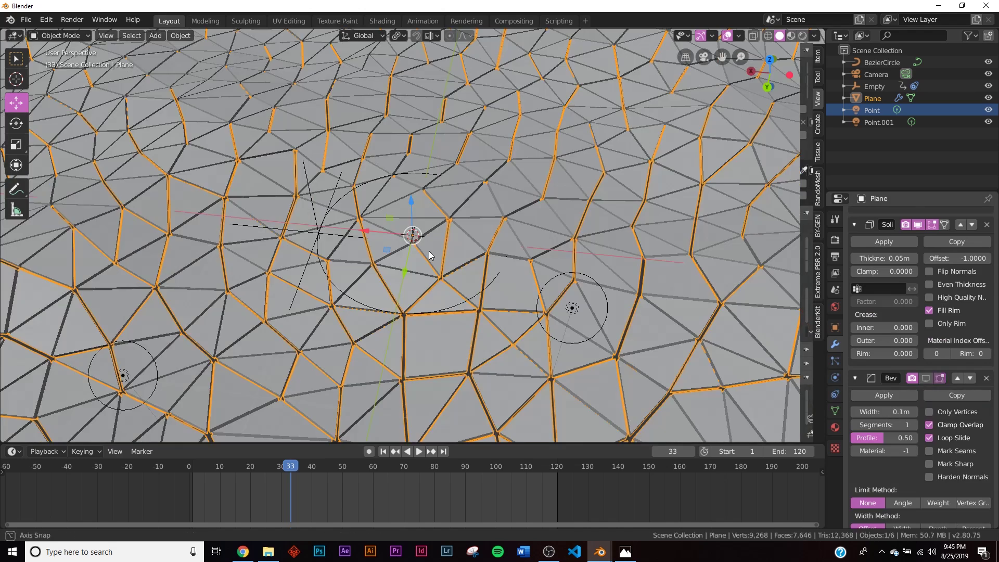
key("KP_0")
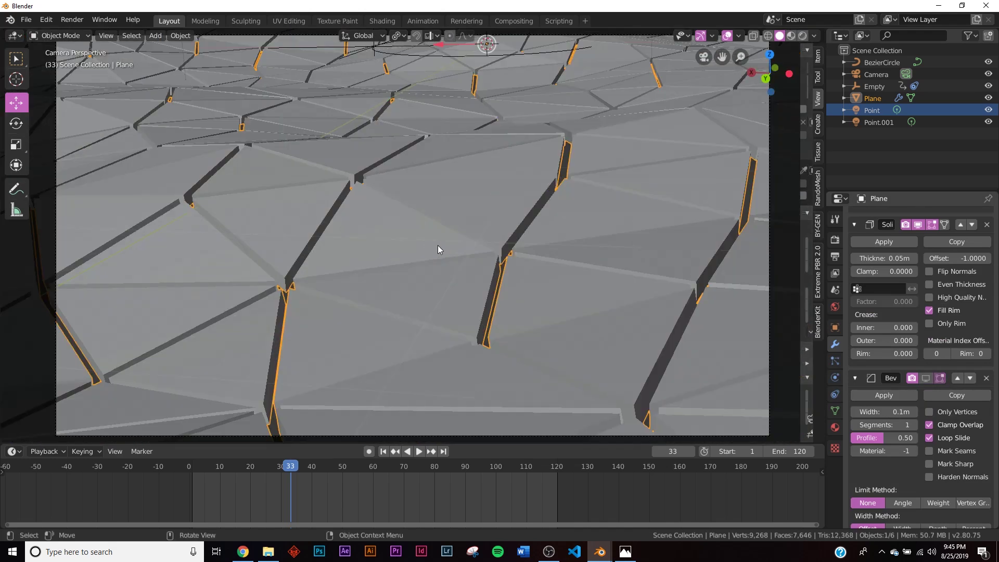
left_click(416, 453)
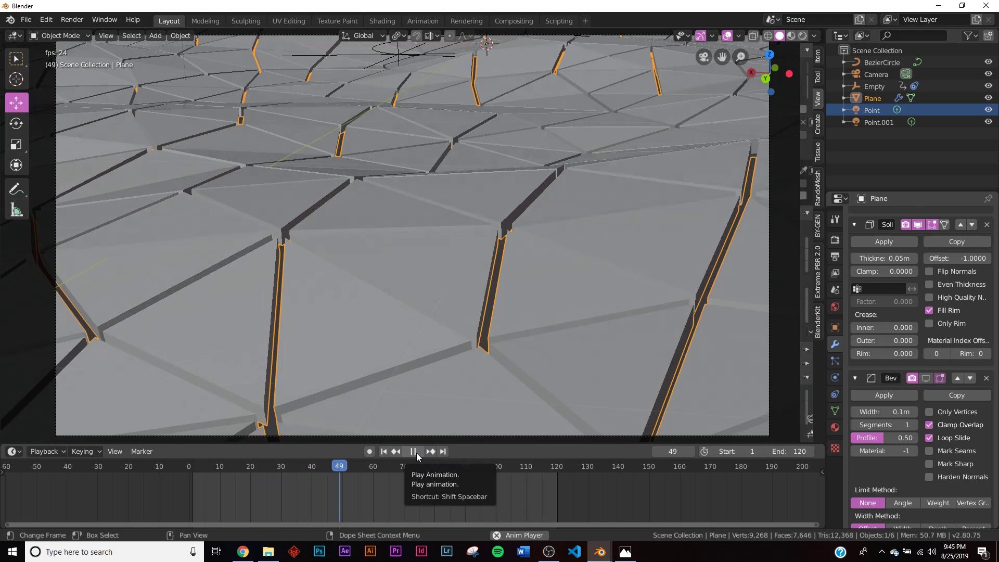
left_click(417, 453)
key("z")
left_click(541, 276)
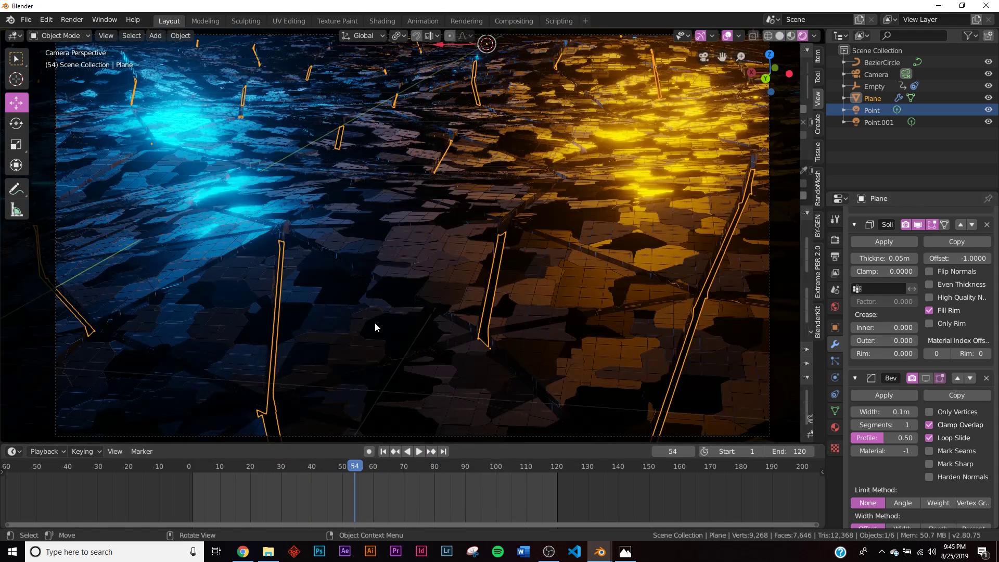
left_click(418, 452)
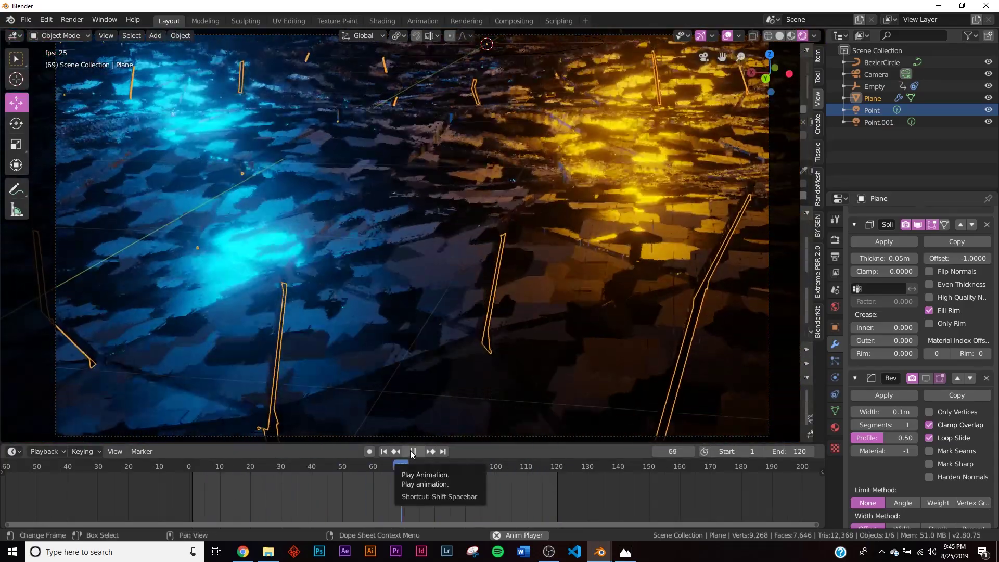
left_click(411, 451)
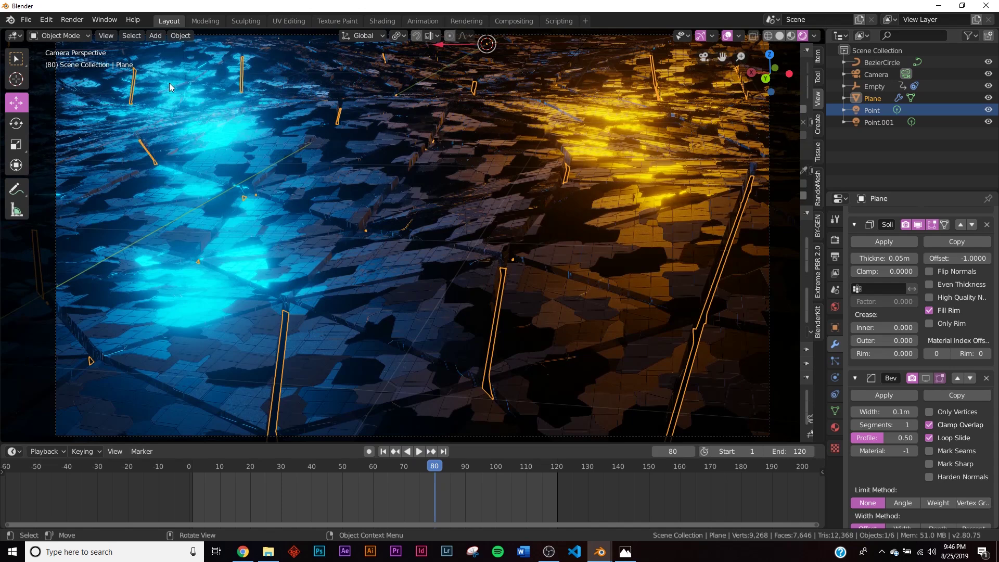
key("z")
left_click(516, 199)
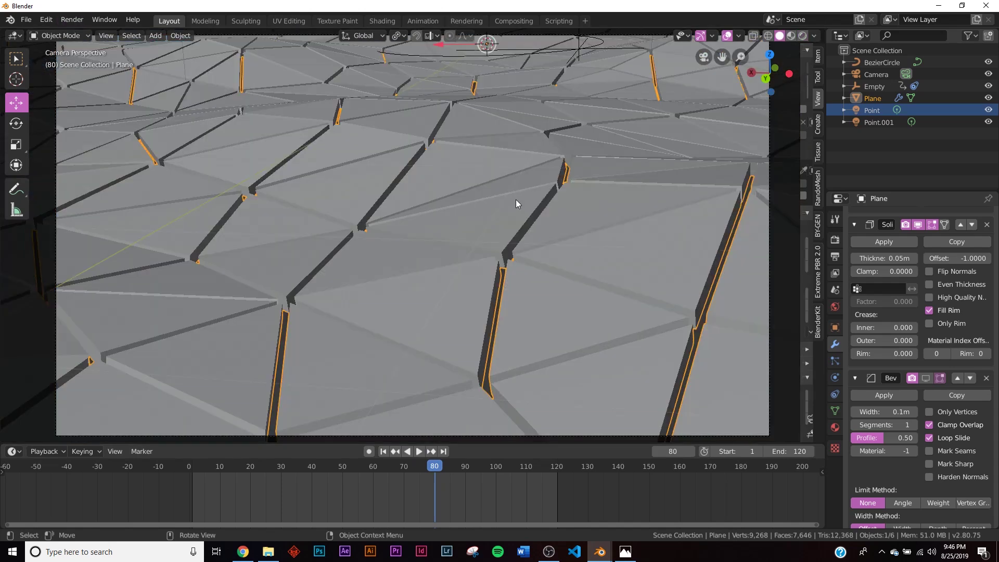
middle_click_drag(517, 198, 515, 237)
scroll(516, 237, "down", 4)
key("grave")
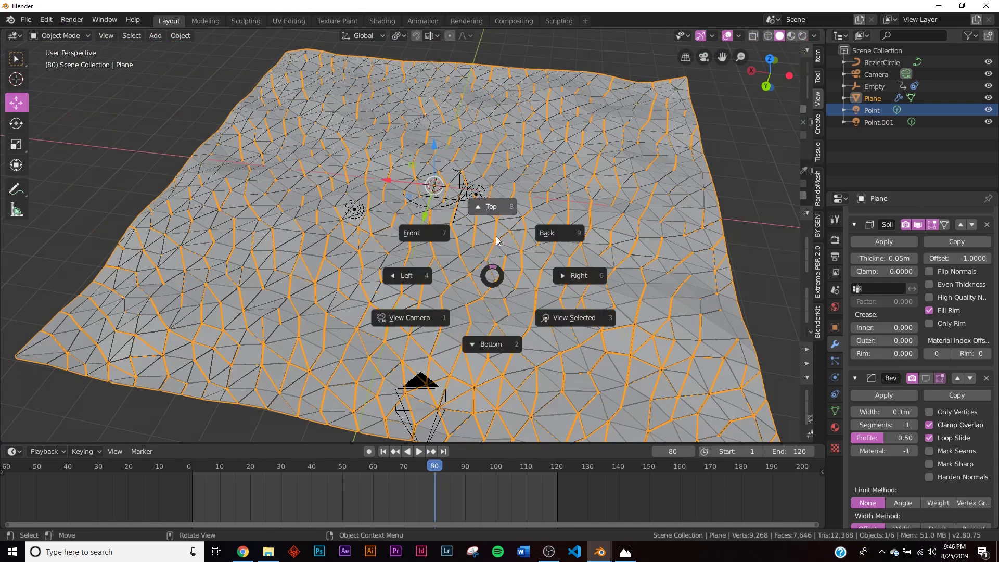
- From the top view in Edit Mode, project the plane's UVs using Project From View
left_click(494, 210)
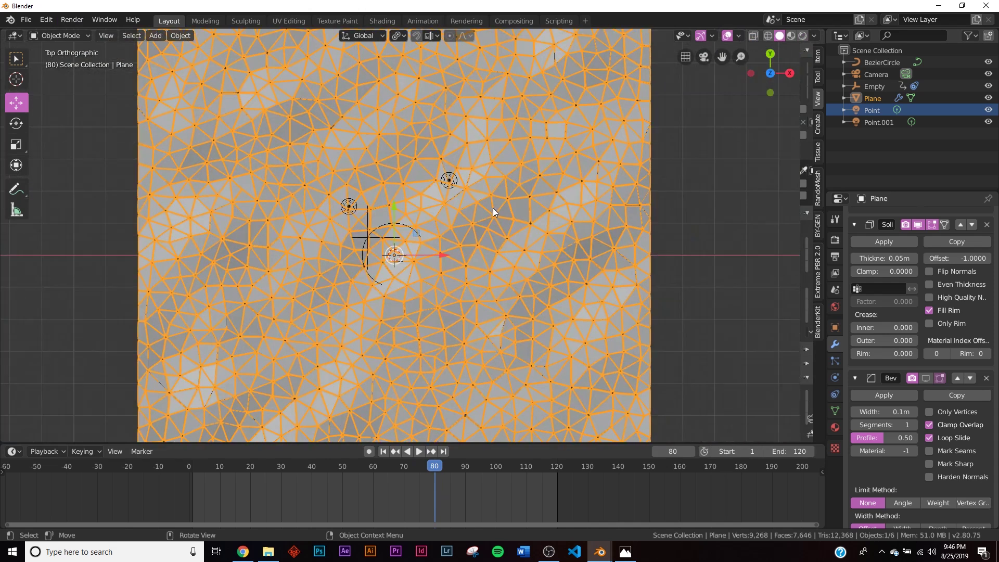
key("Tab")
scroll(493, 208, "down", 2)
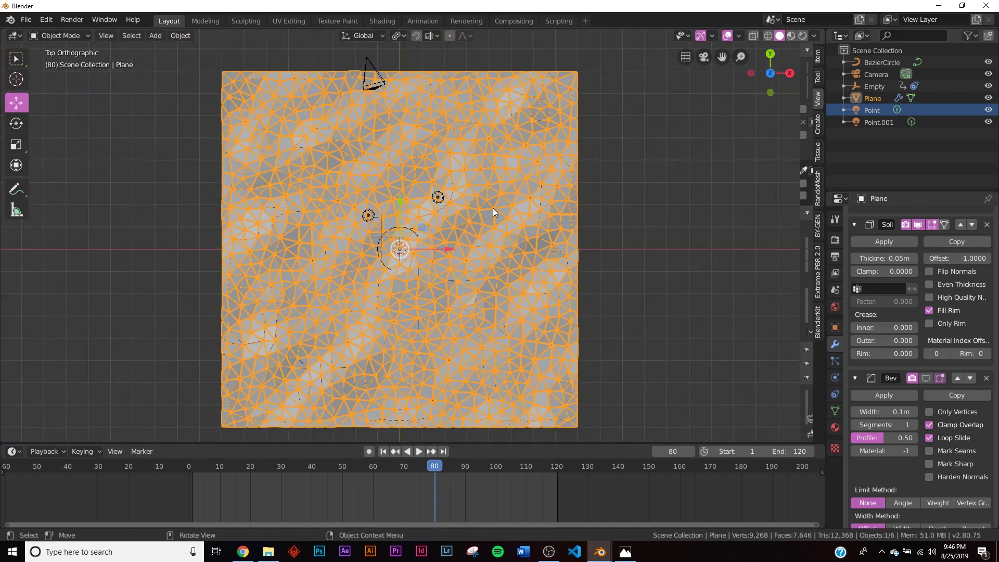
key("Tab")
key("Tab")
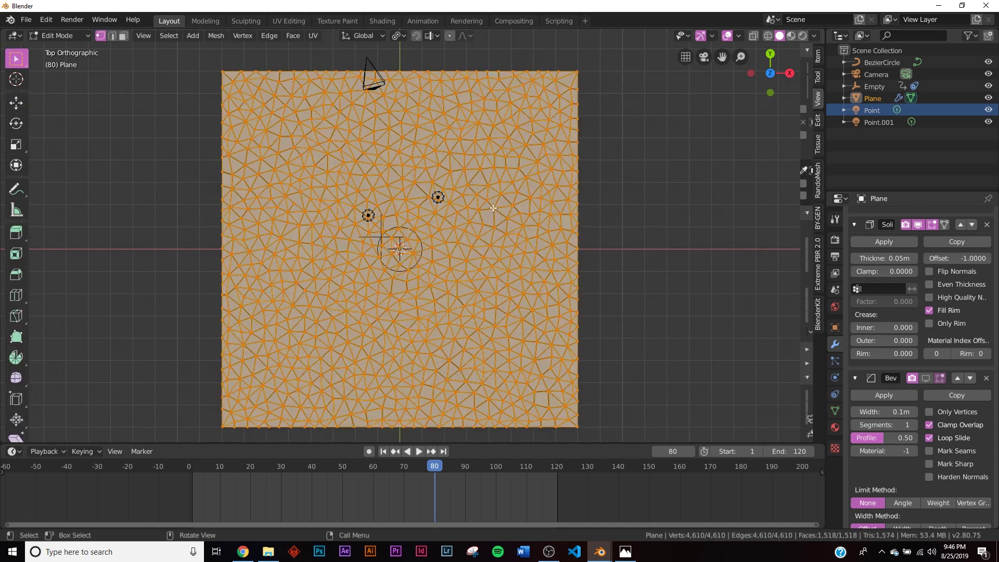
key("Tab")
key("Tab")
scroll(493, 208, "up", 3)
scroll(491, 260, "down", 3)
key("u")
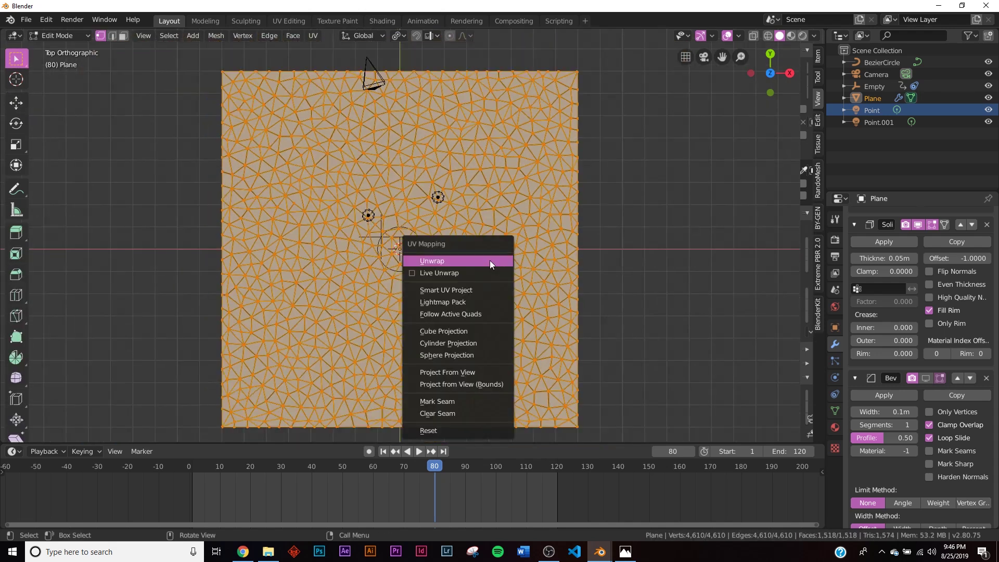
left_click(458, 376)
key("Tab")
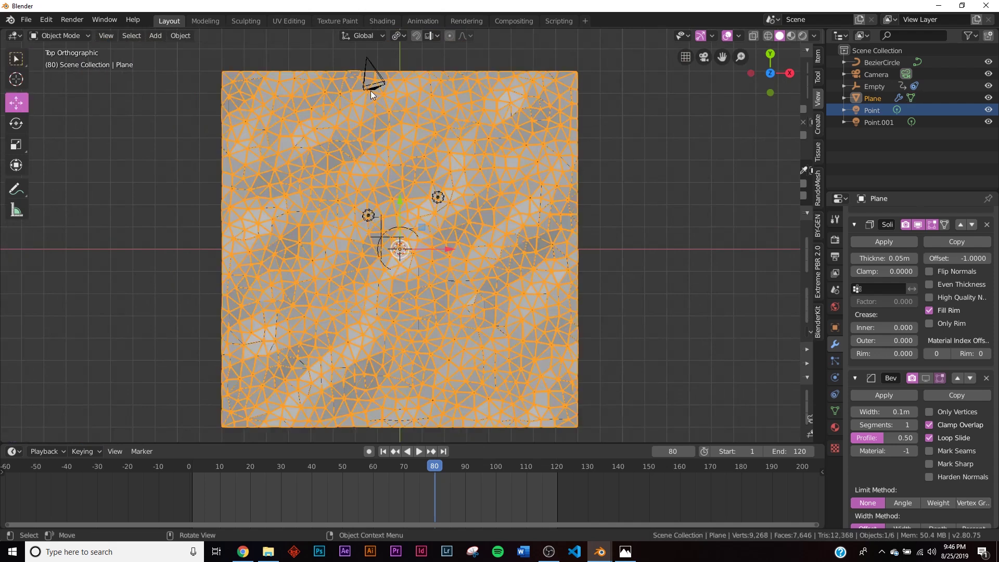
key("KP_0")
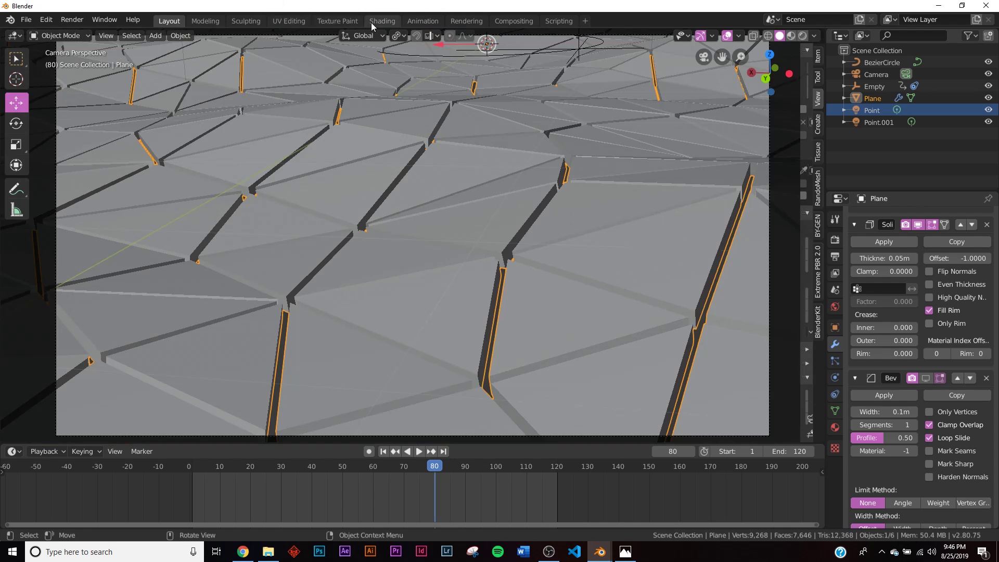
- In UV Editing, select all UVs, scale the island about 2.1 to fill the grid, and nudge it
left_click(280, 24)
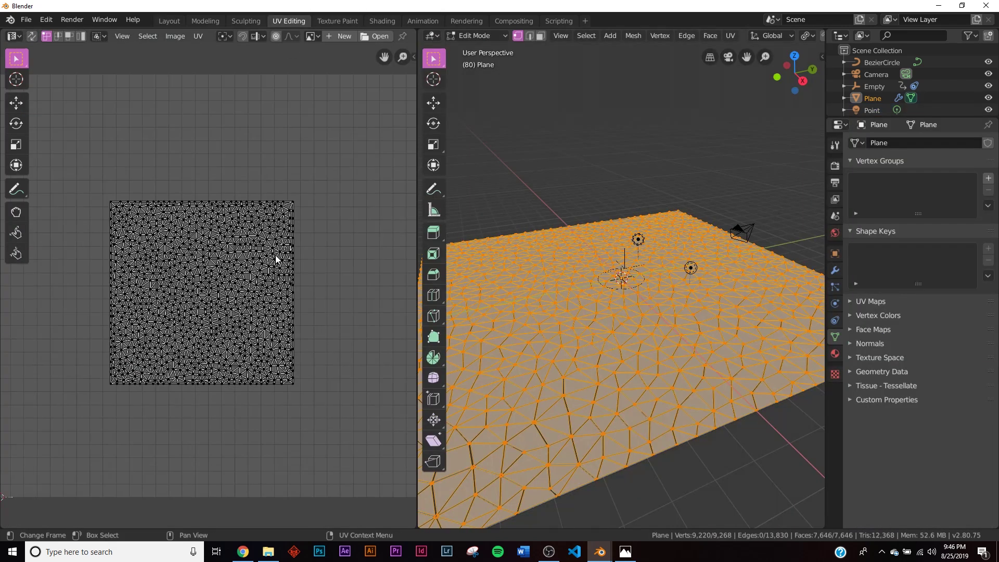
left_click_drag(335, 161, 103, 377)
scroll(170, 378, "down", 4)
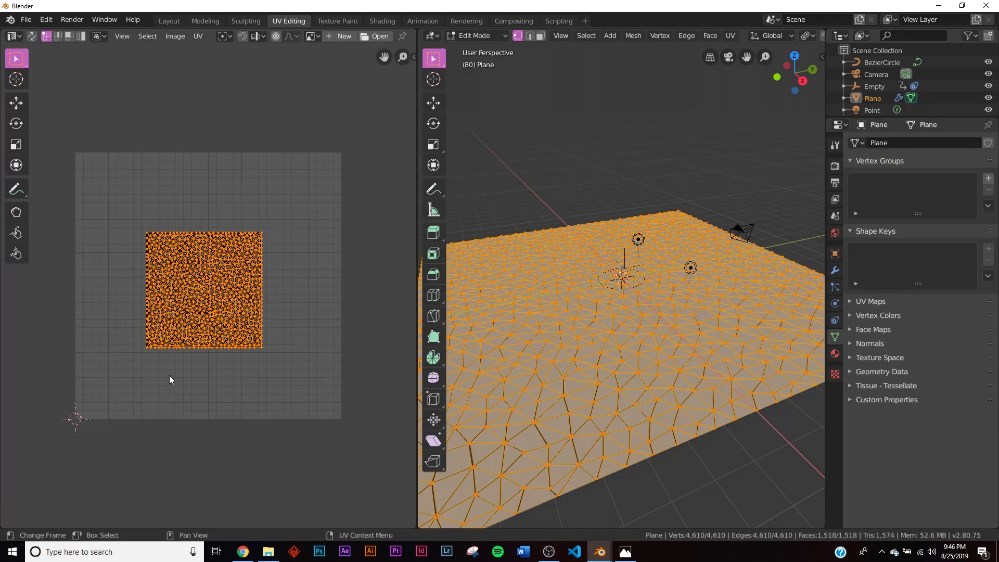
key("s")
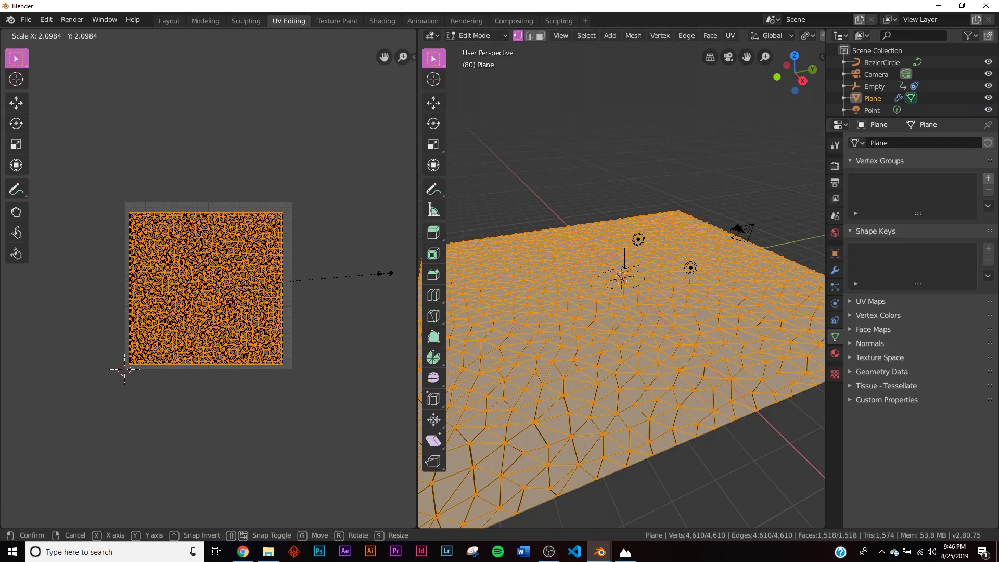
left_click(385, 274)
key("g")
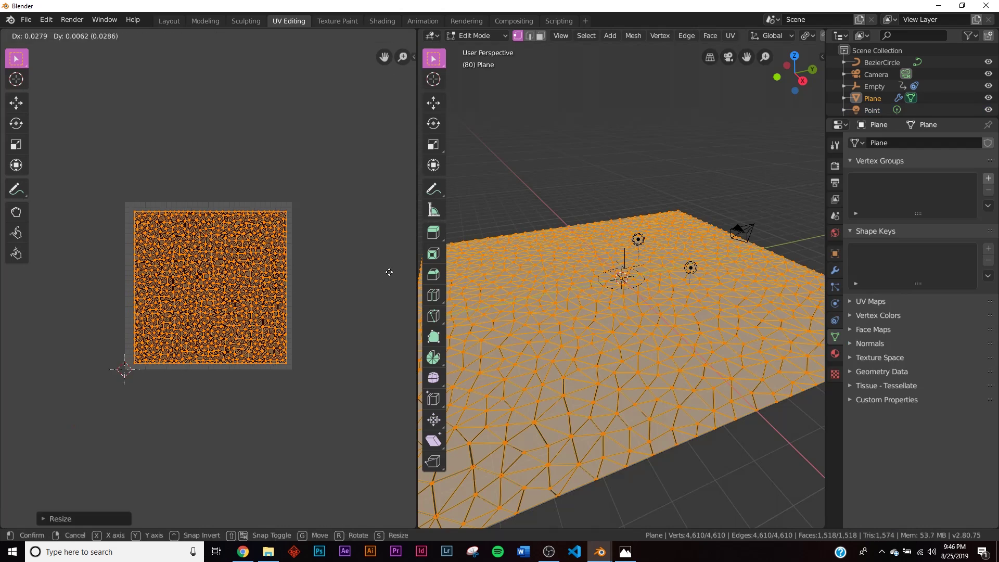
left_click(388, 270)
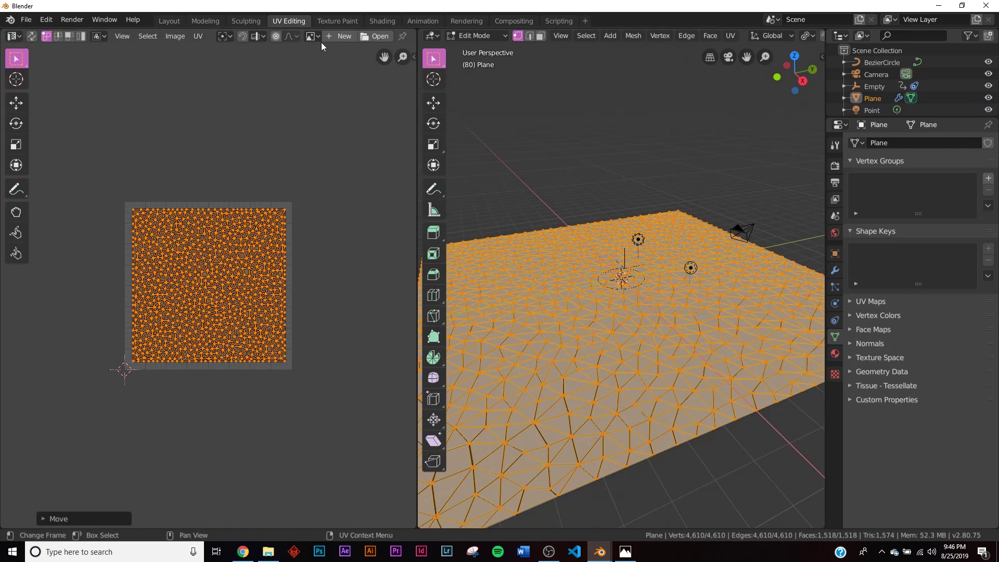
- In Shading, connect the Texture Coordinate UV output to the Mapping Vector input
left_click(382, 21)
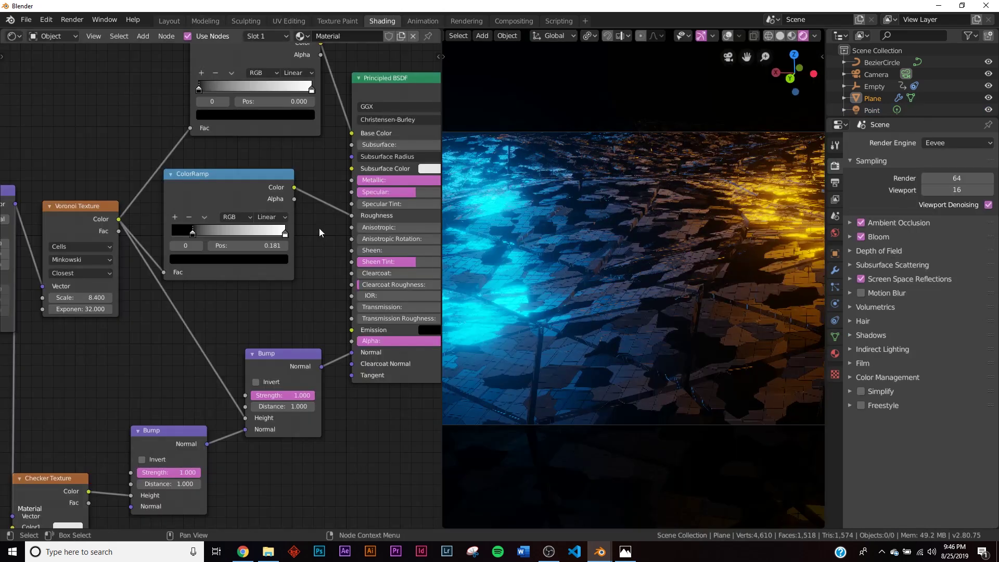
scroll(319, 228, "down", 2)
scroll(191, 223, "up", 4)
scroll(193, 225, "up", 5)
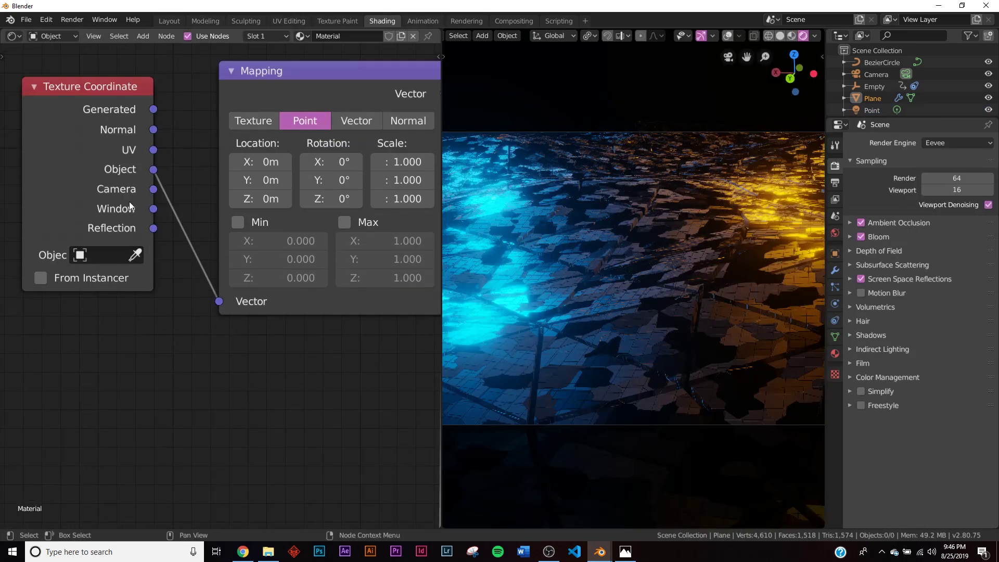
left_click_drag(154, 151, 219, 245)
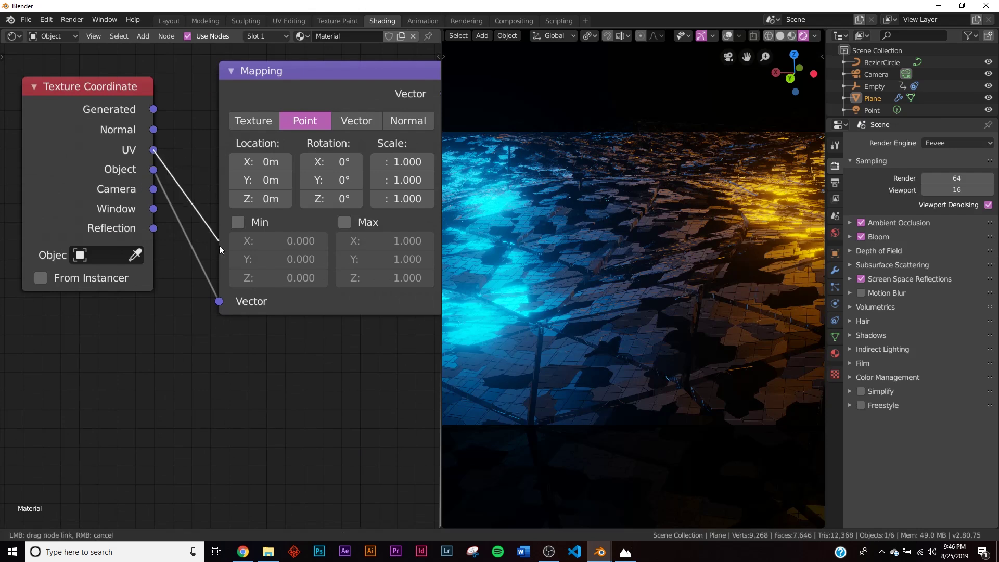
left_click_drag(236, 301, 237, 304)
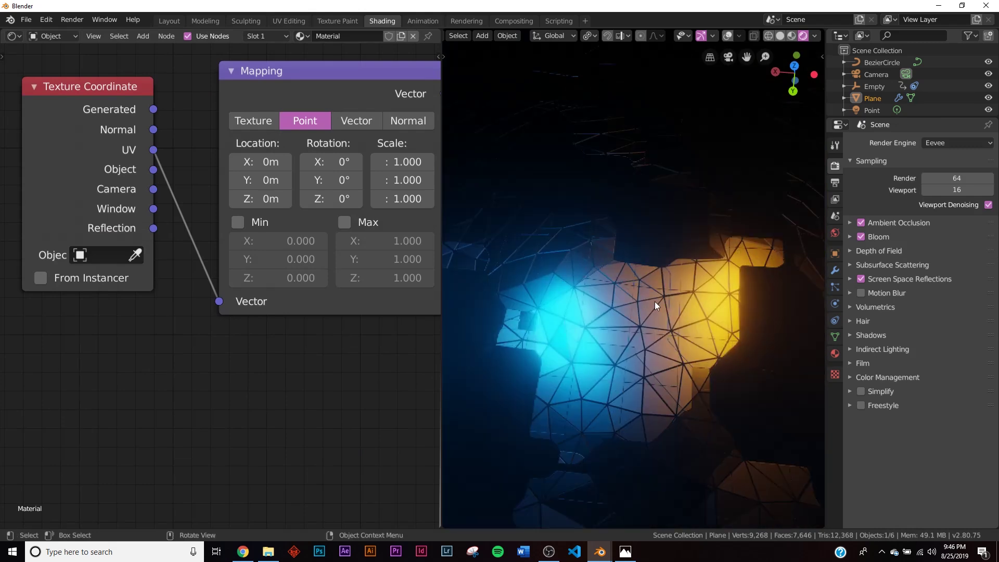
- Raise the Voronoi Scale and set the Checker Texture Scale to 265.900
middle_click_drag(282, 334, 126, 357)
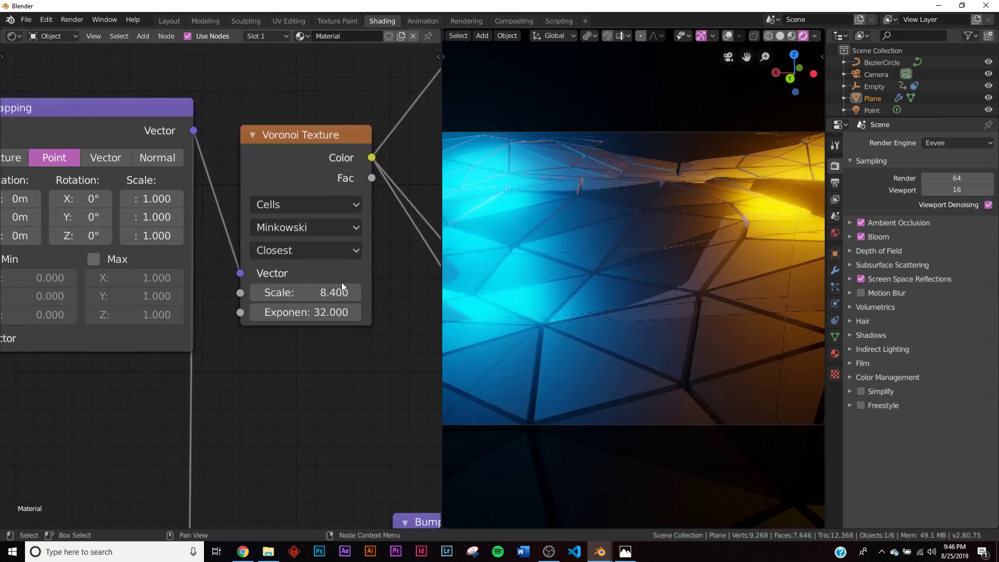
left_click_drag(295, 295, 434, 294)
middle_click_drag(365, 496, 195, 156)
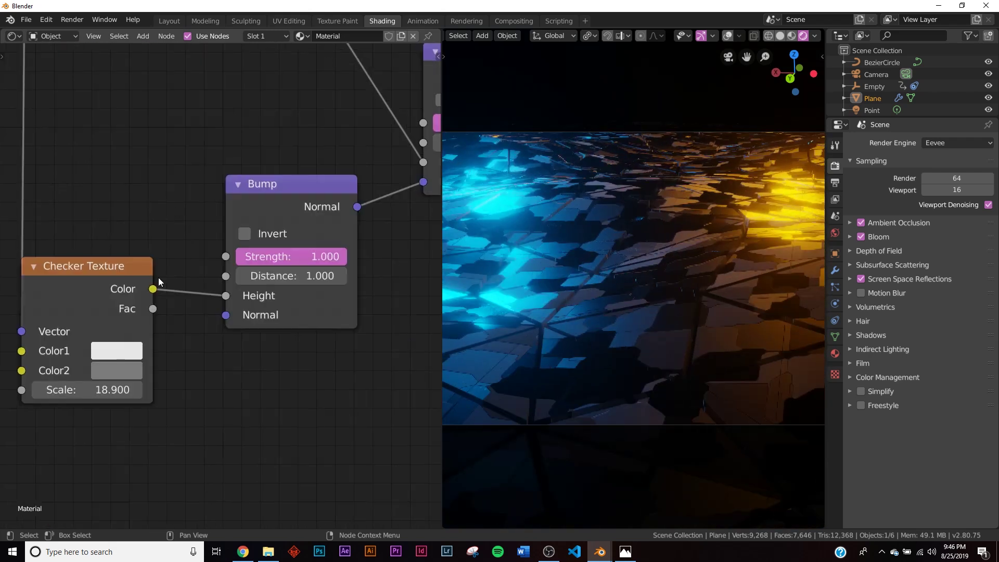
middle_click_drag(89, 366, 242, 293)
left_click_drag(232, 324, 462, 323)
middle_click_drag(515, 324, 751, 312)
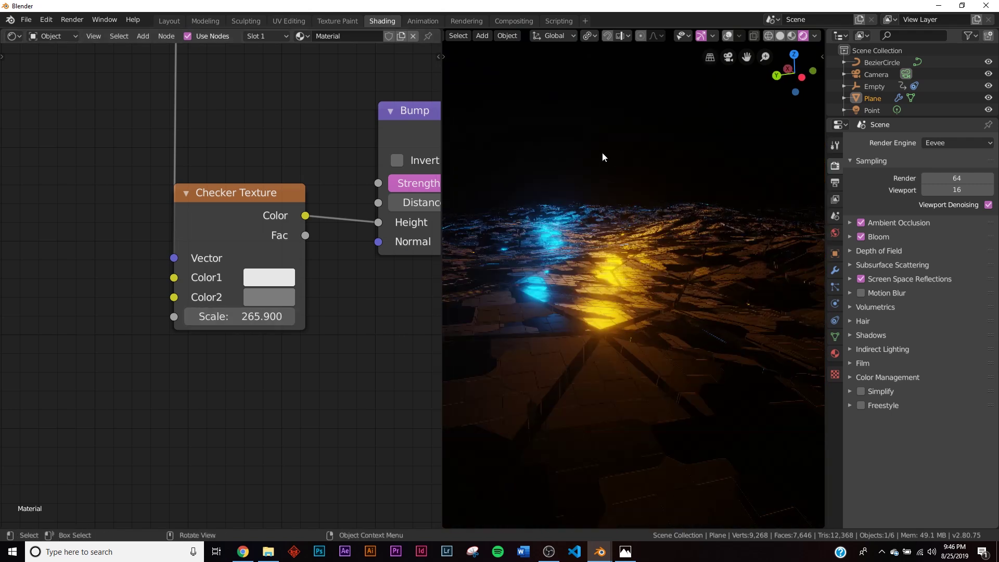
- Lower the two Bump node strengths to about 0.659 and 0.652
key("KP_0")
middle_click_drag(384, 256, 185, 301)
left_click_drag(281, 228, 303, 233)
left_click_drag(299, 229, 263, 229)
middle_click_drag(259, 136, 241, 352)
middle_click_drag(310, 312, 197, 296)
left_click_drag(292, 296, 249, 296)
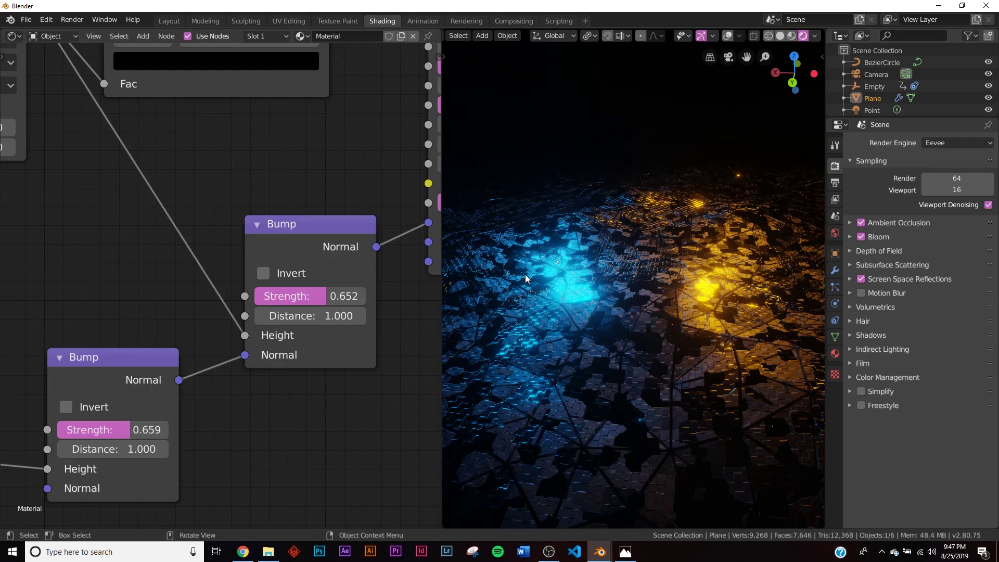
- Back in Layout, show the Bevel modifier in the viewport and hide viewport overlays
left_click(169, 21)
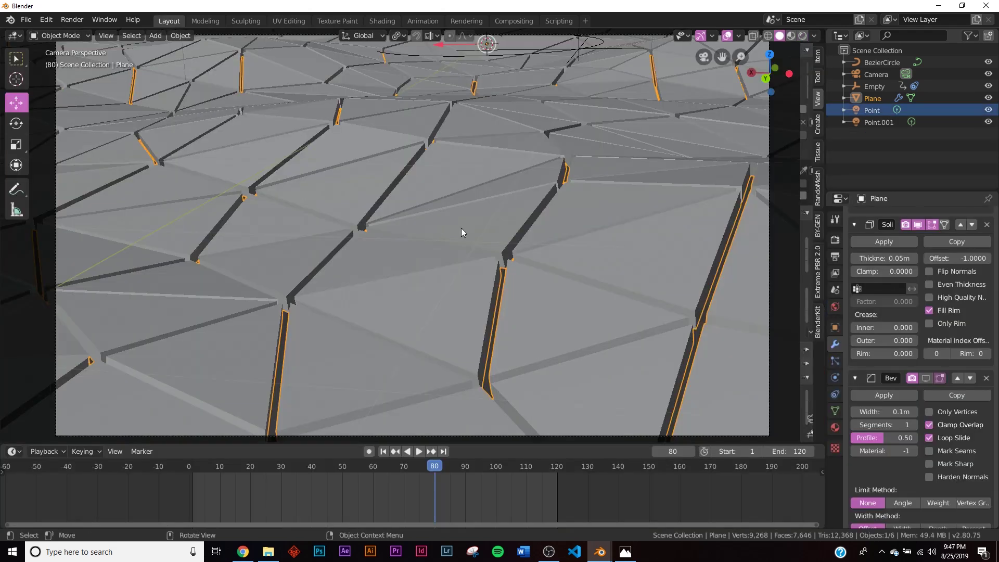
scroll(932, 400, "down", 5)
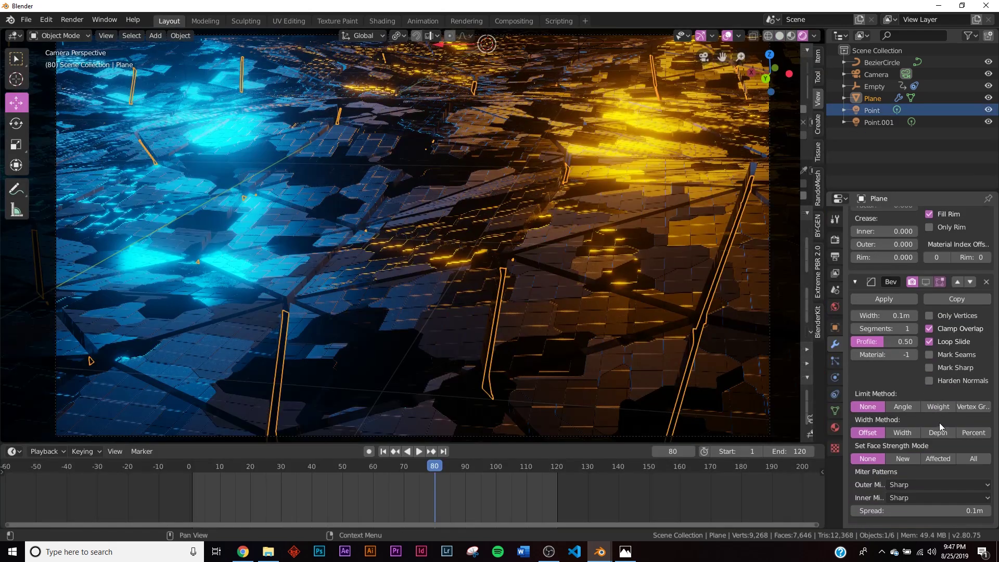
left_click(929, 282)
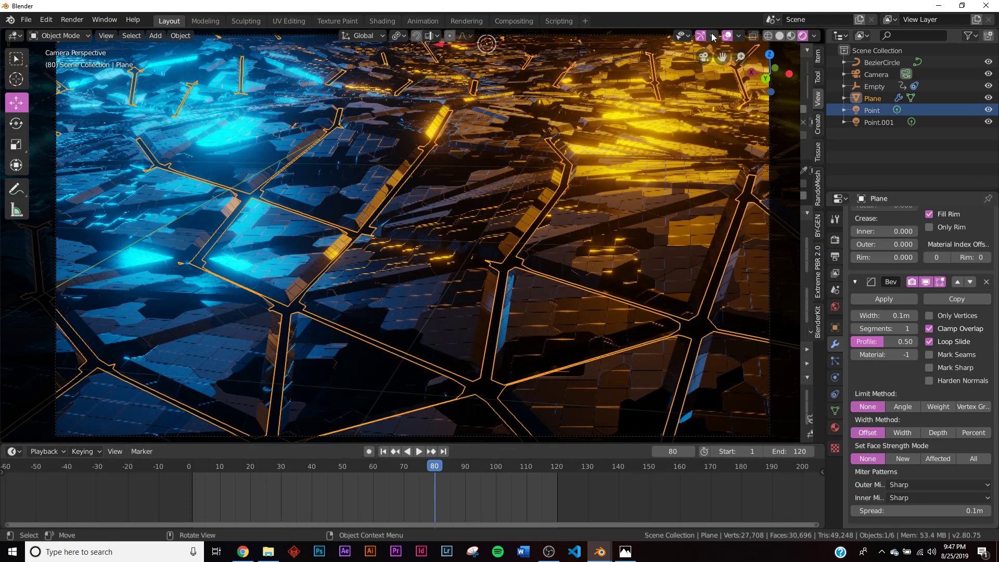
left_click(728, 36)
scroll(548, 163, "down", 3)
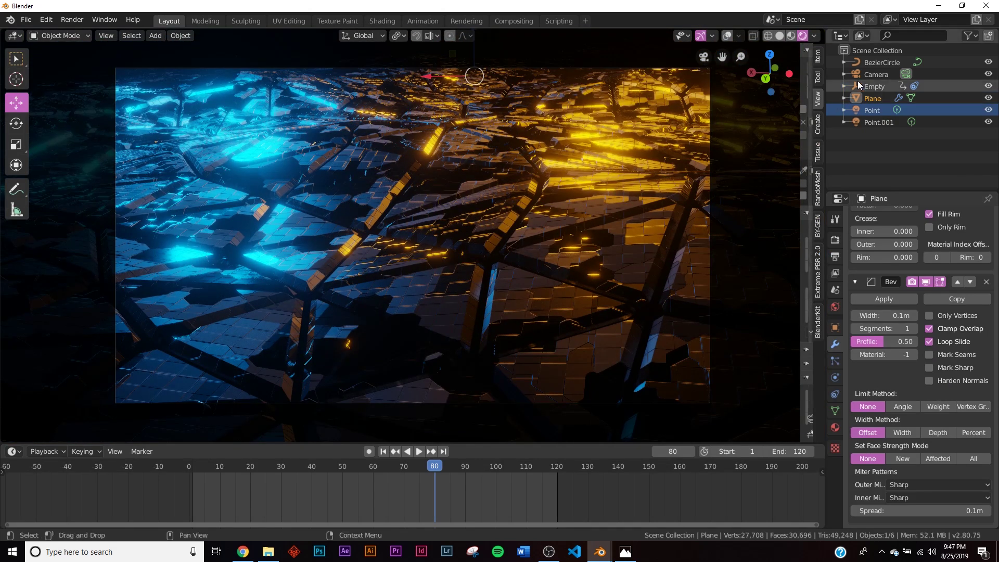
left_click(876, 74)
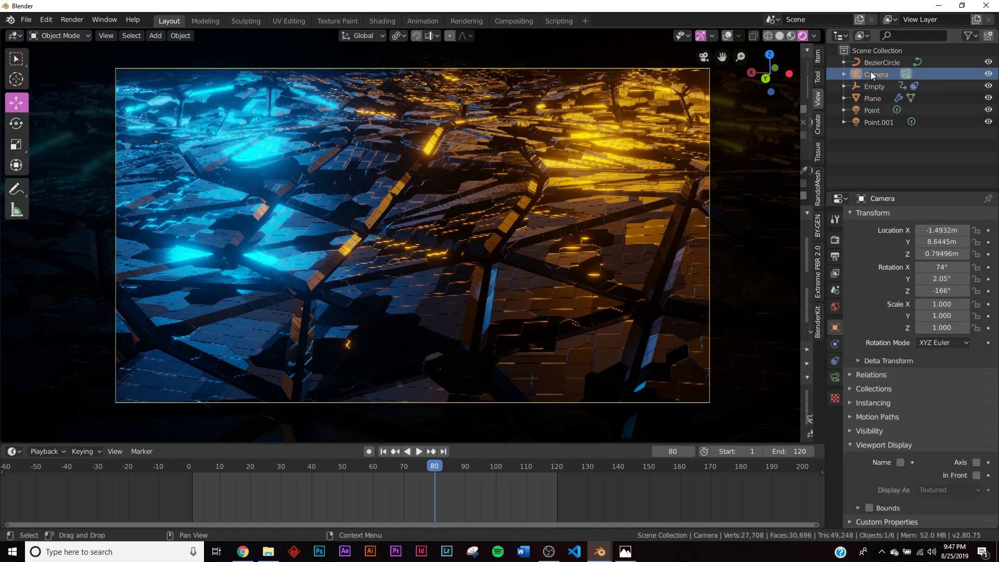
- Turn on depth of field in the camera's properties and expand its settings
left_click(835, 379)
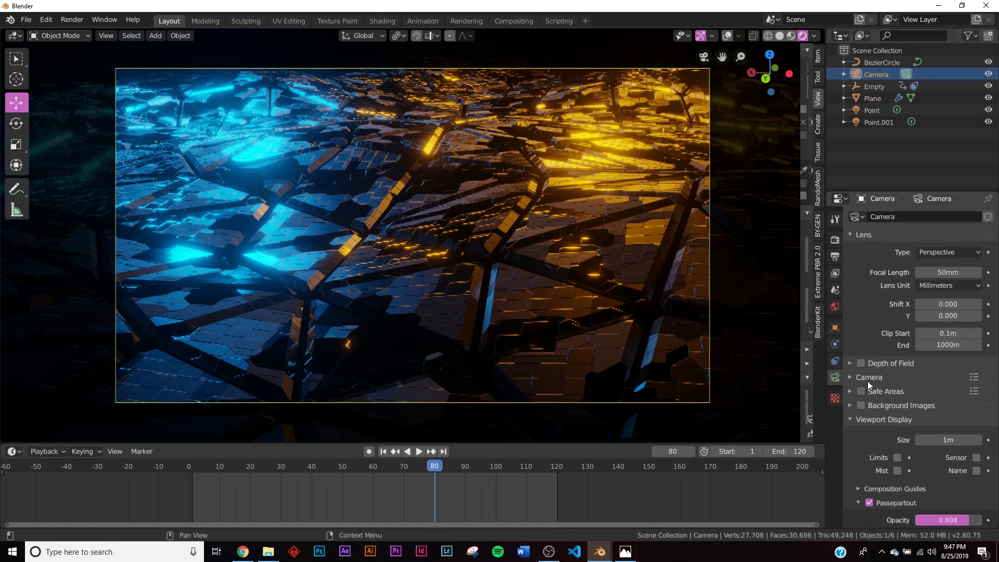
left_click(861, 364)
scroll(536, 345, "up", 3)
scroll(440, 256, "up", 7)
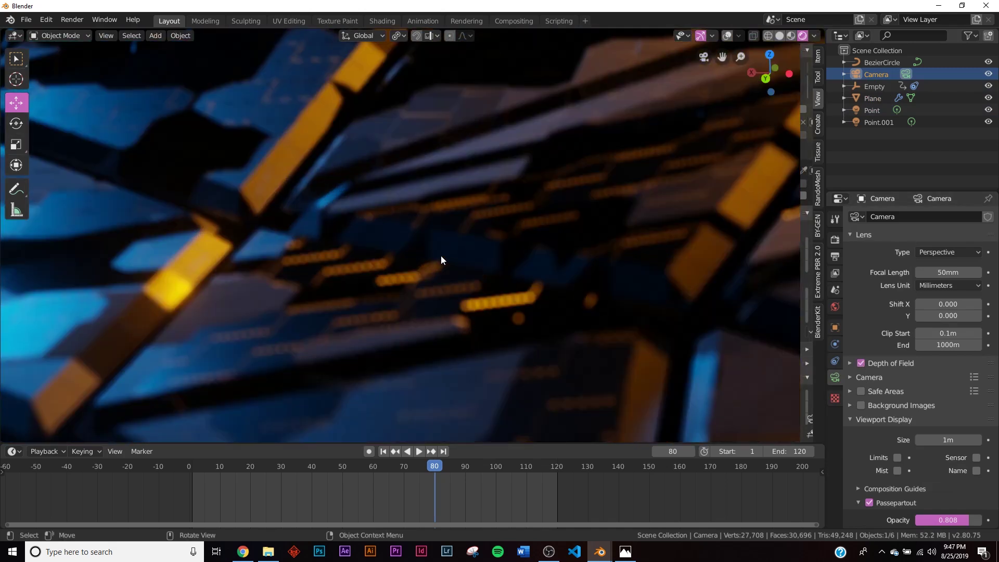
scroll(441, 258, "down", 5)
scroll(398, 277, "up", 4)
scroll(386, 288, "down", 1)
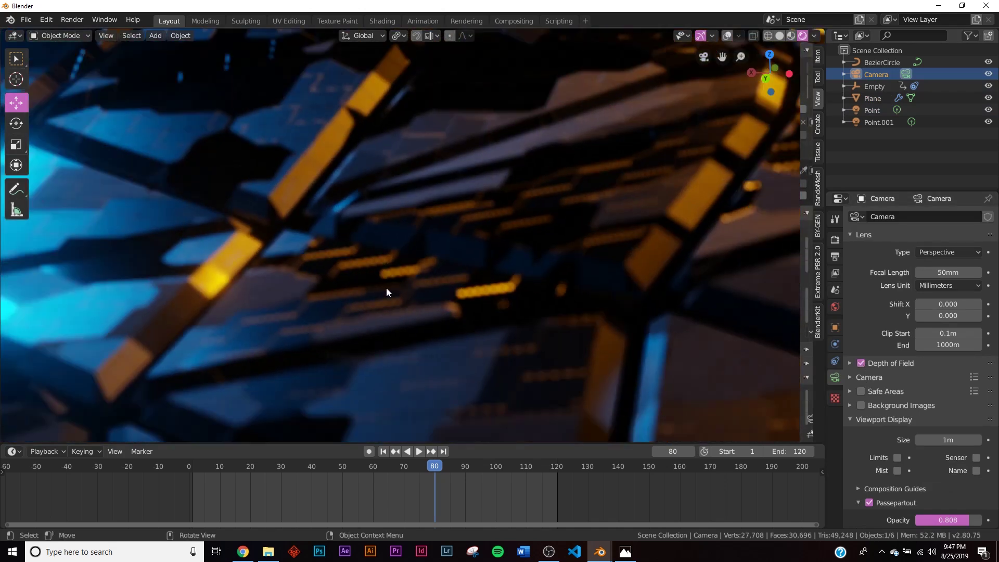
scroll(386, 288, "down", 2)
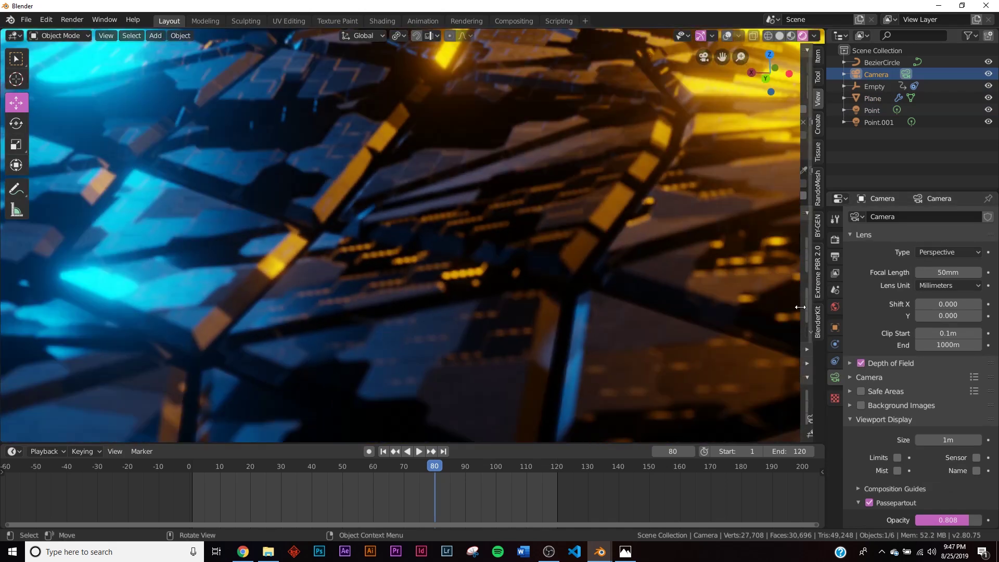
scroll(892, 347, "down", 1)
left_click(891, 347)
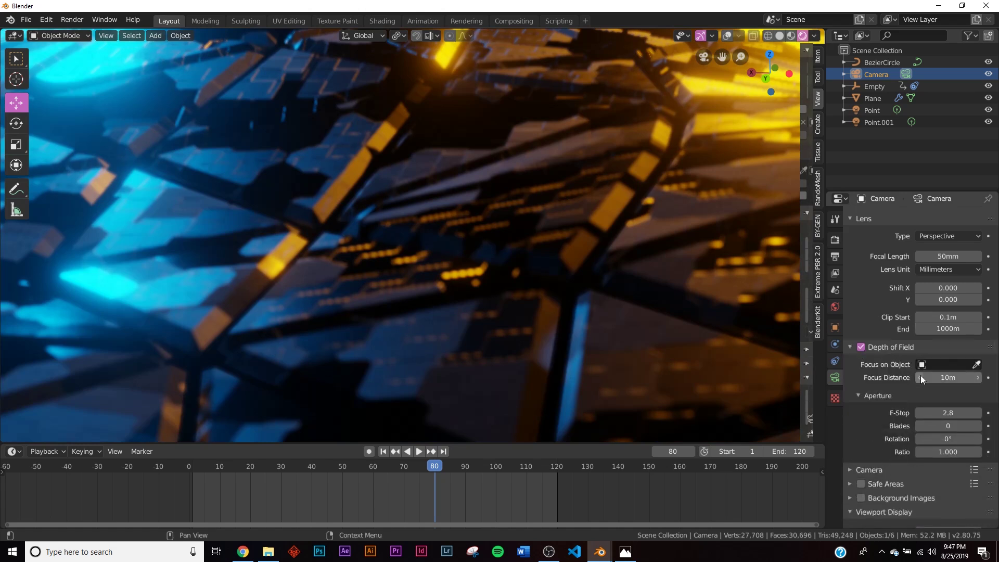
scroll(924, 391, "up", 1)
- Set the focus distance to 3.2 m and the F-Stop to 0.7
left_click_drag(948, 393, 930, 394)
left_click_drag(948, 428, 934, 429)
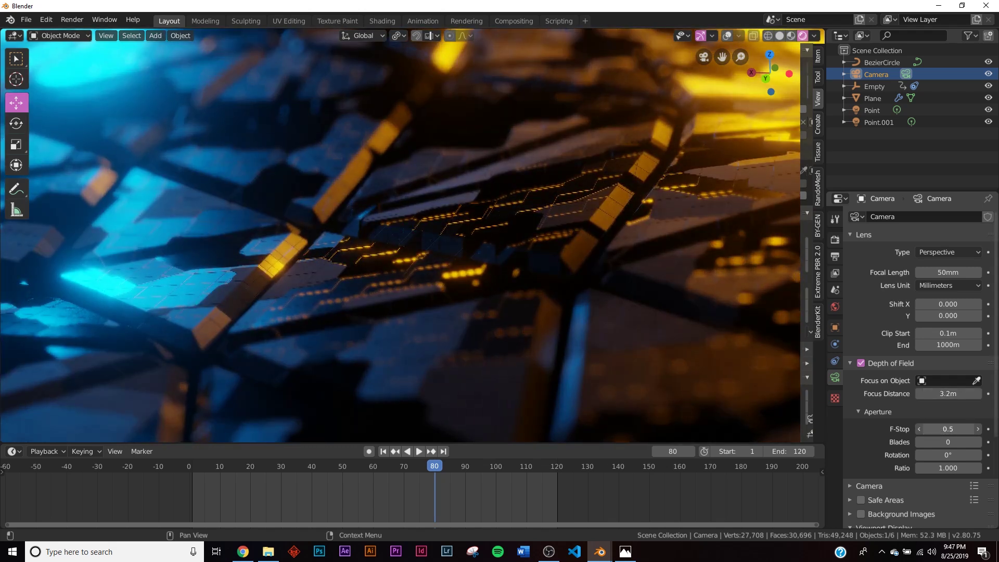
scroll(530, 354, "down", 3)
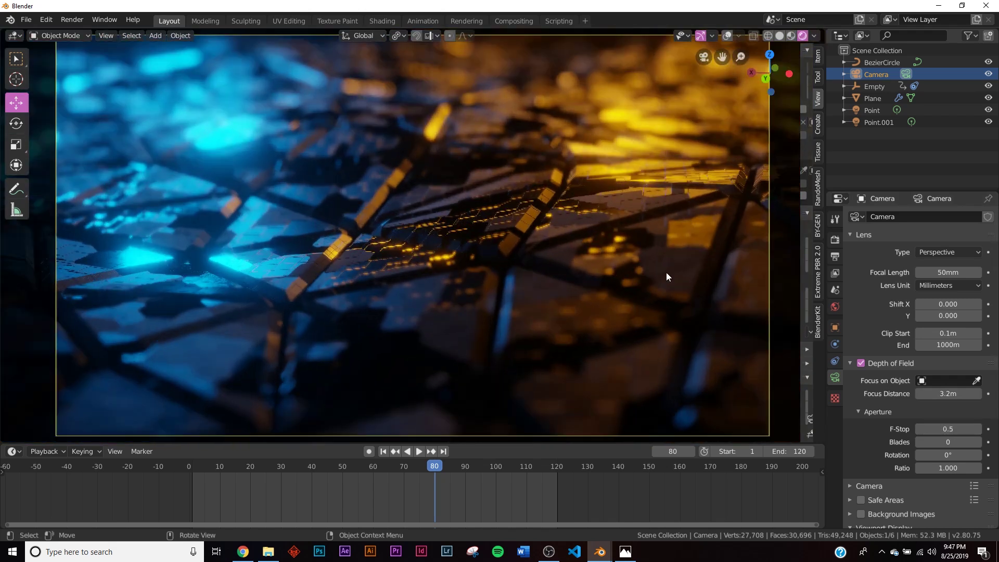
mouse_move(948, 429)
left_mouse_down()
mouse_move(934, 429)
mouse_move(963, 429)
left_mouse_up()
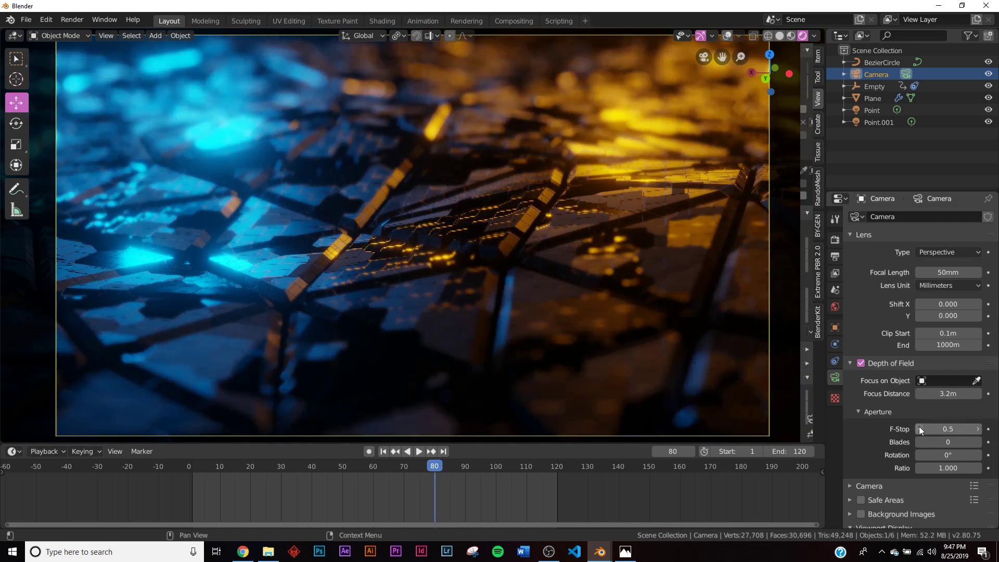
left_click_drag(919, 426, 909, 427)
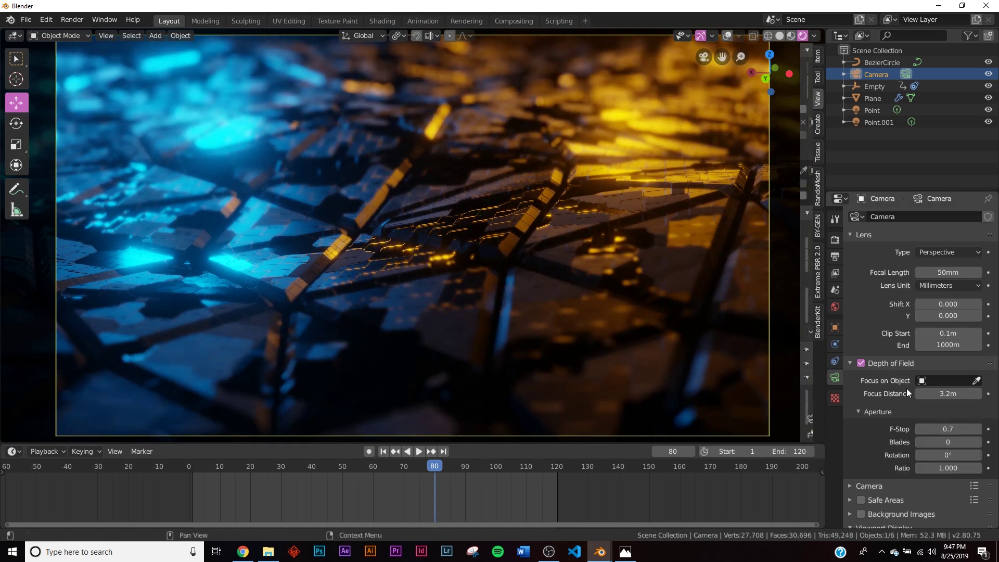
scroll(567, 317, "up", 6)
scroll(454, 411, "down", 7)
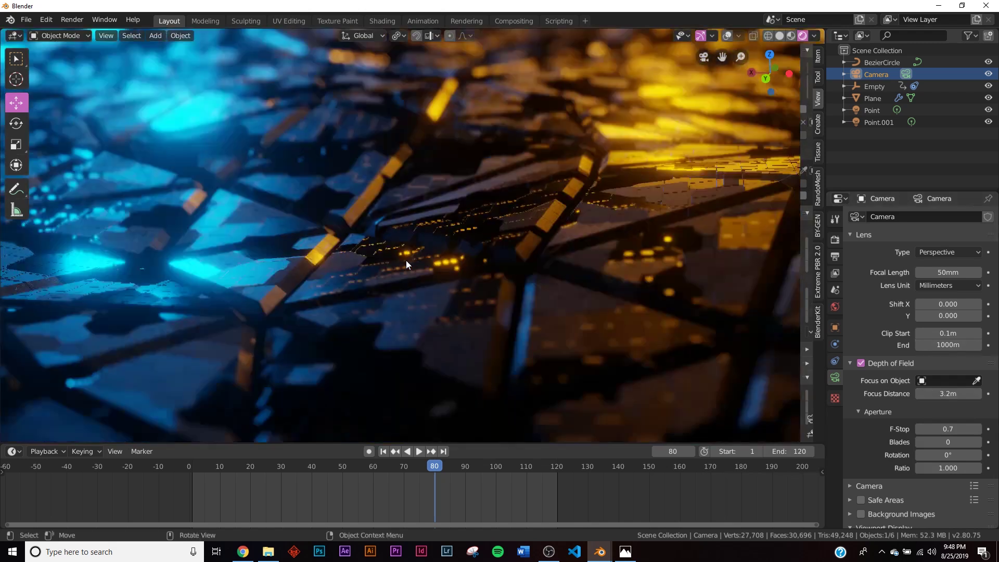
left_click(537, 273)
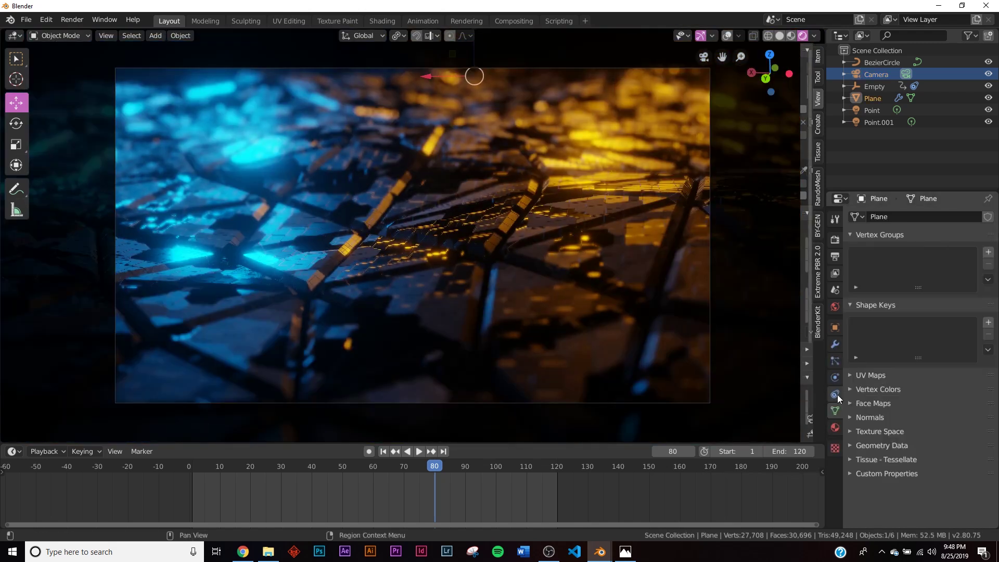
- Hide the Plane's Bevel modifier in the viewport and preview the animation up to frame 75
left_click(835, 345)
left_click(926, 281)
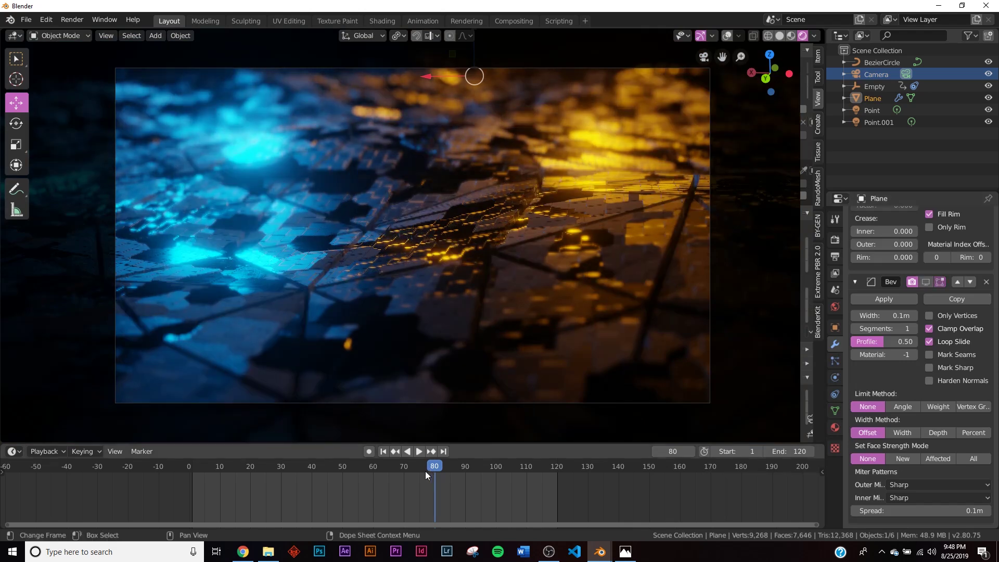
left_click(421, 451)
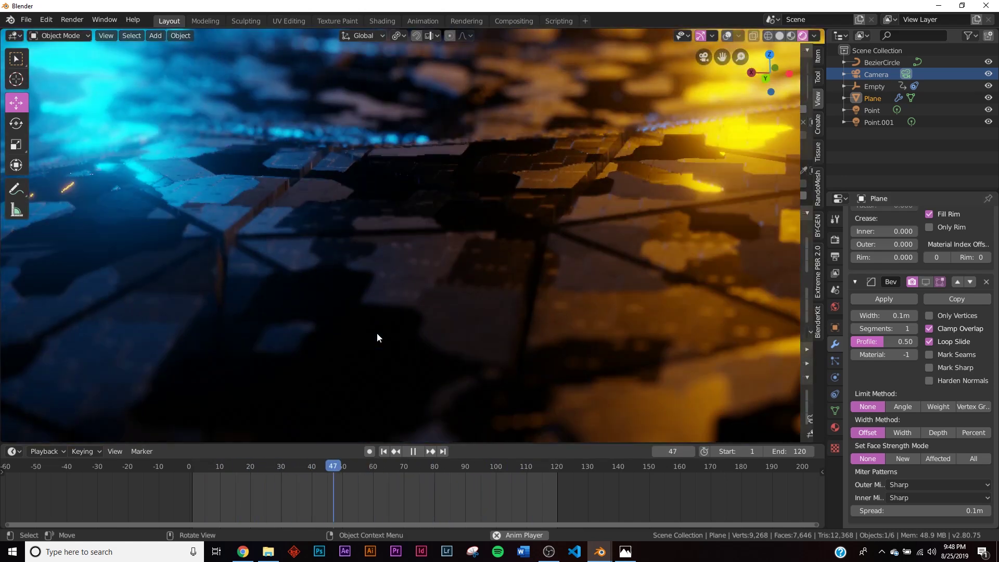
key("space")
scroll(491, 219, "up", 2)
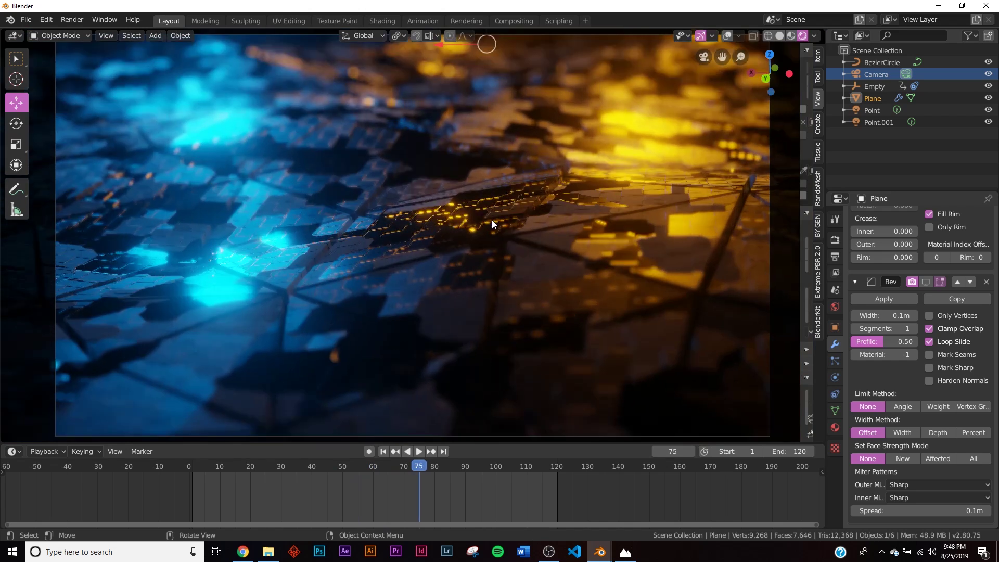
left_click(870, 110)
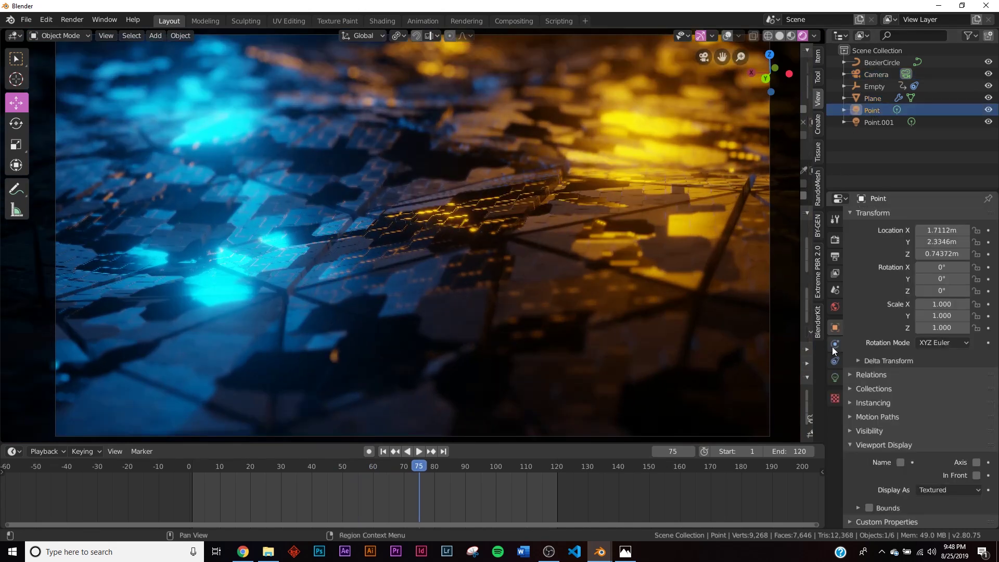
- Lower the render's Bloom Intensity to 0.385
left_click(836, 378)
left_click(835, 240)
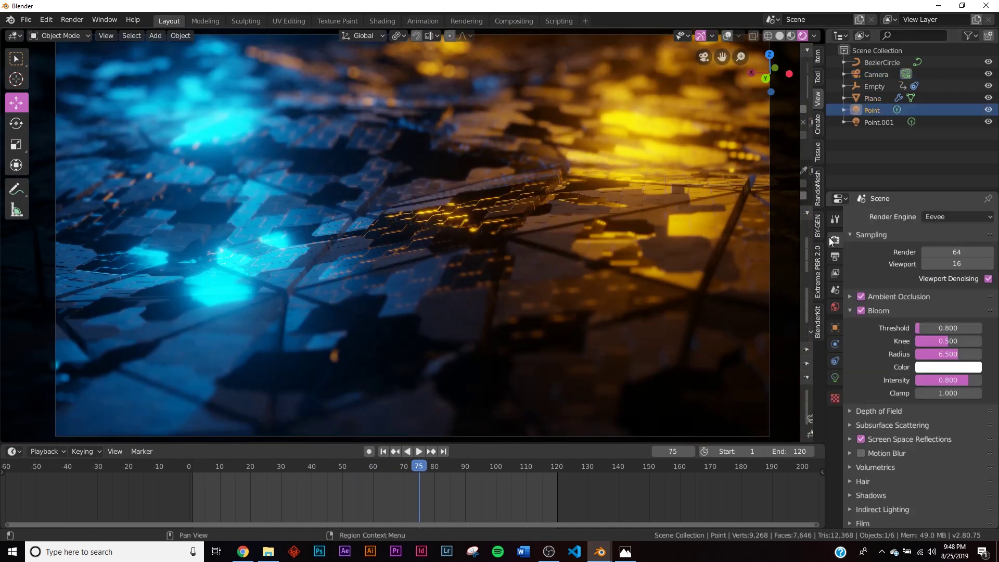
mouse_move(960, 380)
left_mouse_down()
mouse_move(974, 380)
mouse_move(939, 380)
mouse_move(949, 380)
left_mouse_up()
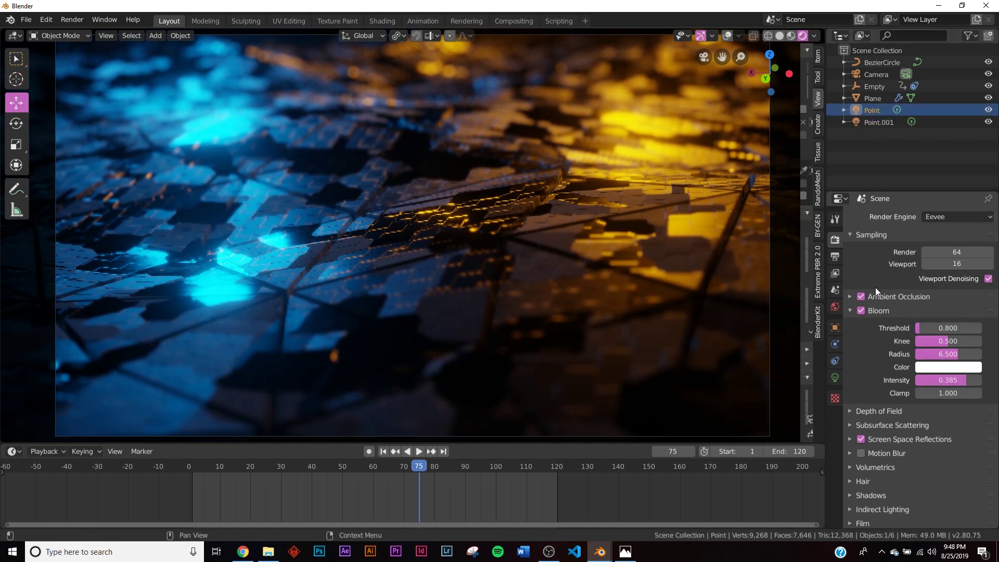
- Set both the blue and orange point lights to 200 W power and replay the animation
left_click(835, 378)
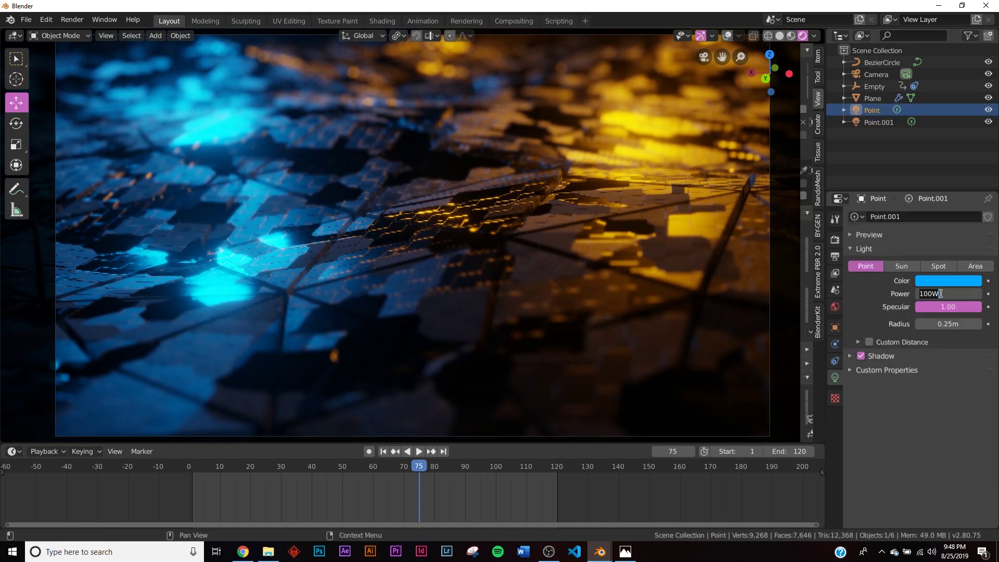
key("Return")
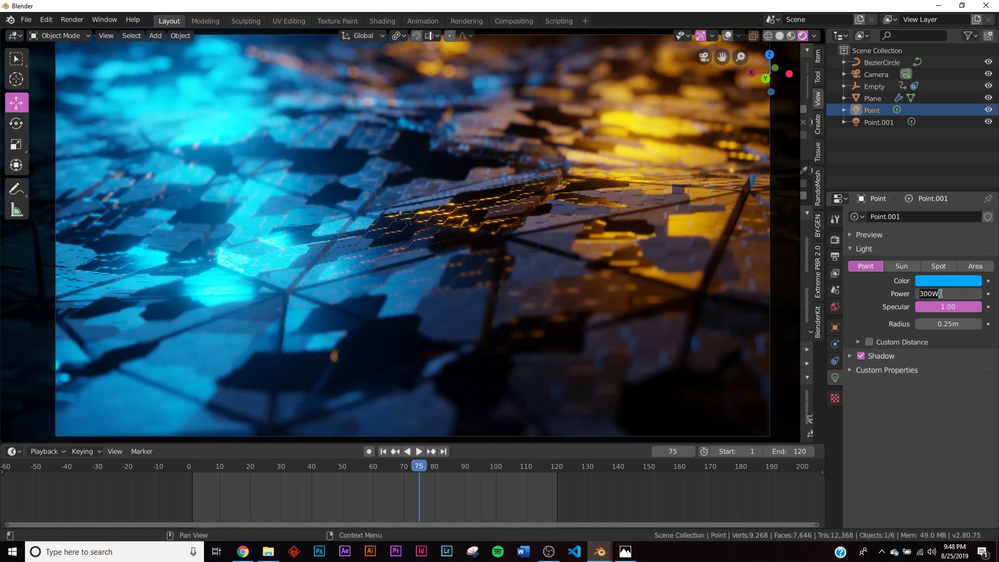
key("Return")
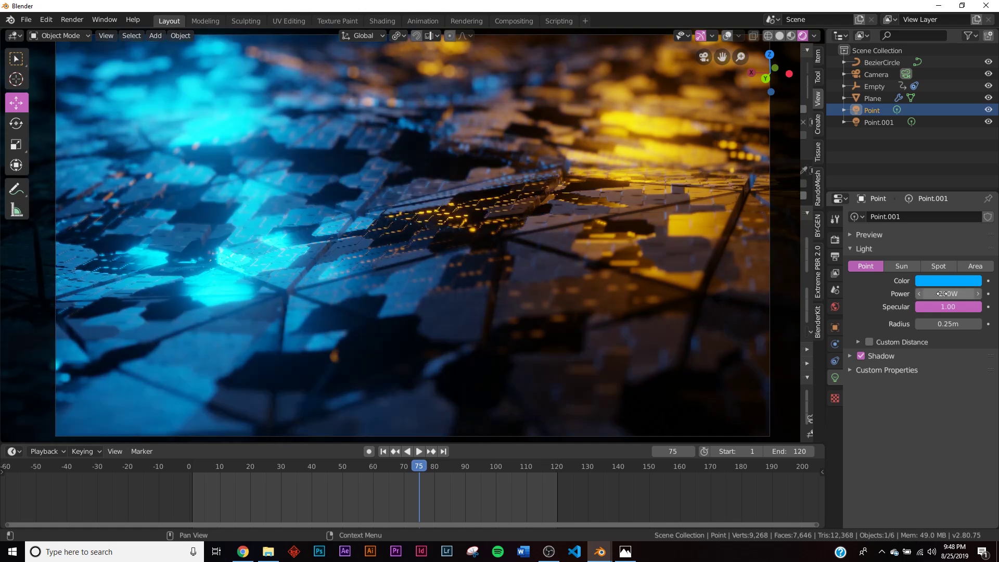
left_click(885, 122)
type("200")
key("Return")
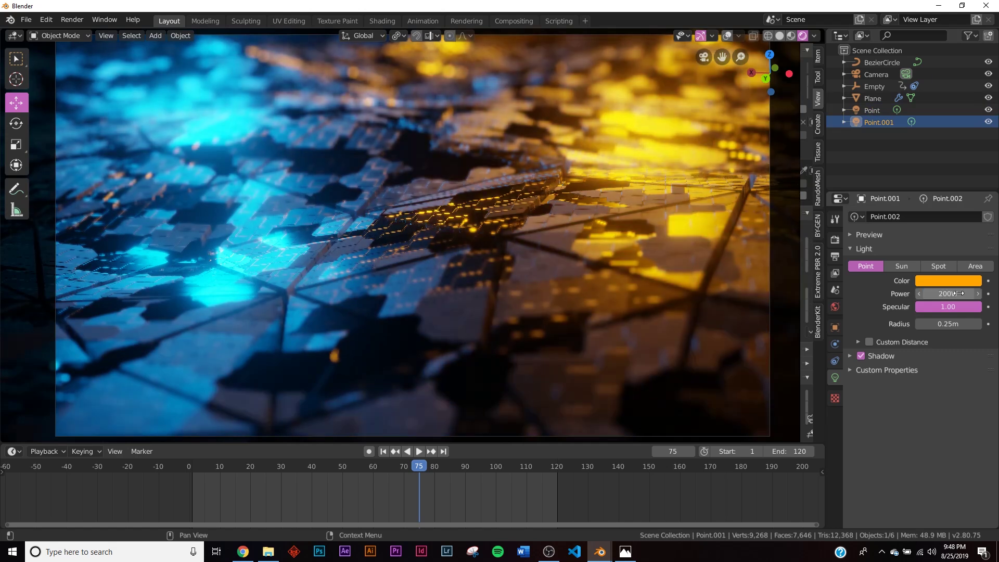
left_click(418, 451)
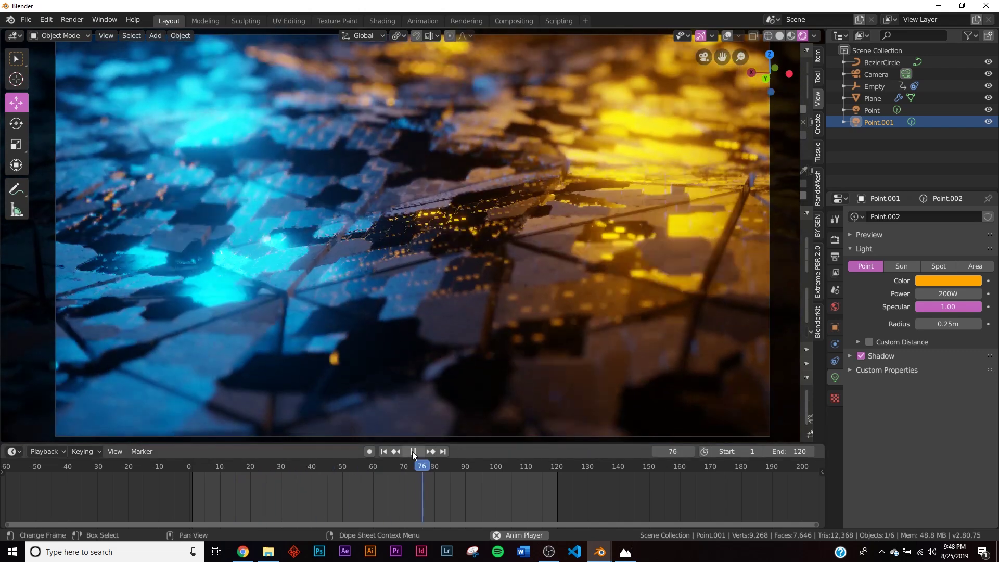
- Stop playback at frame 1 and re-enable the Plane's Bevel modifier in the viewport
left_click(413, 451)
left_click(384, 452)
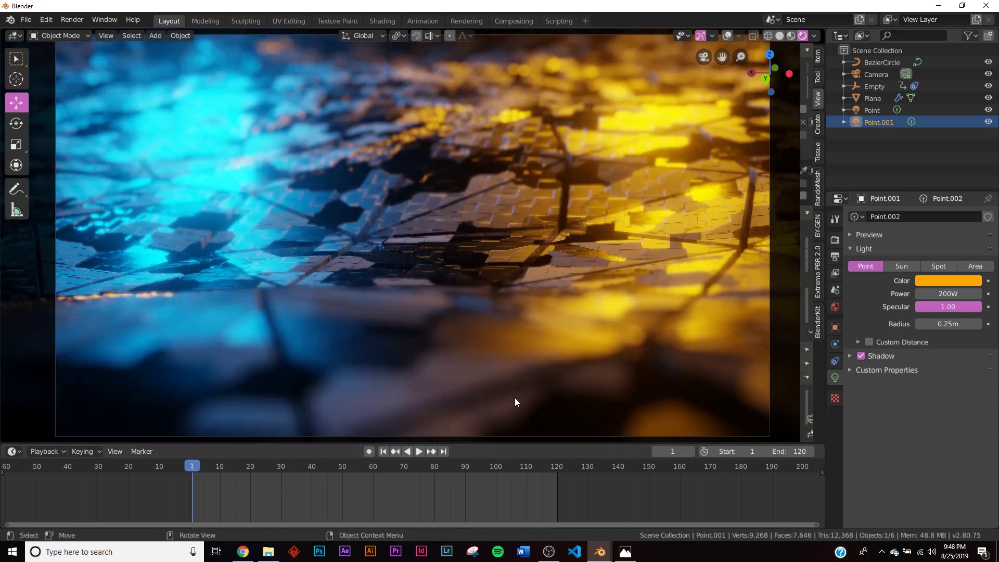
left_click(701, 330)
left_click(835, 344)
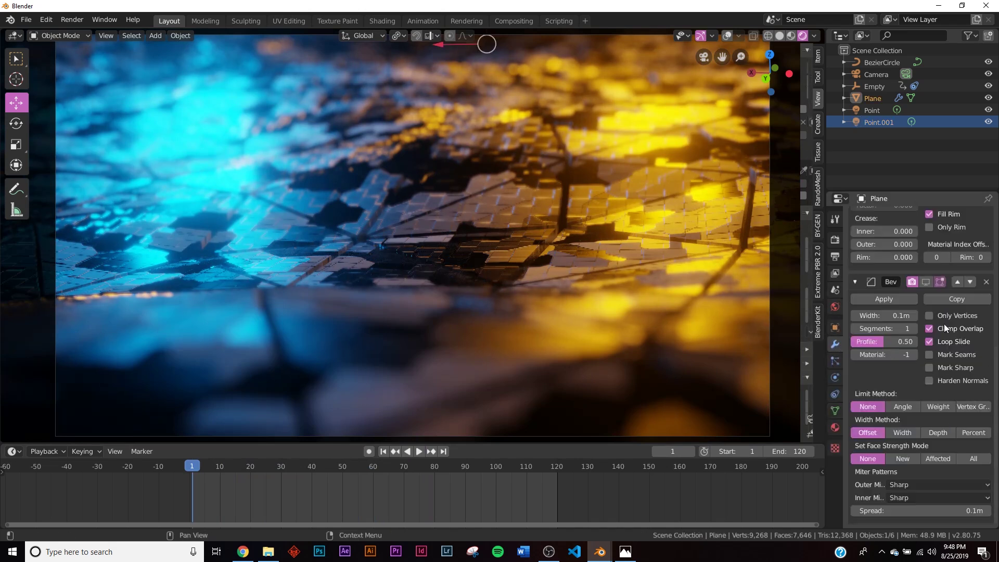
left_click(926, 282)
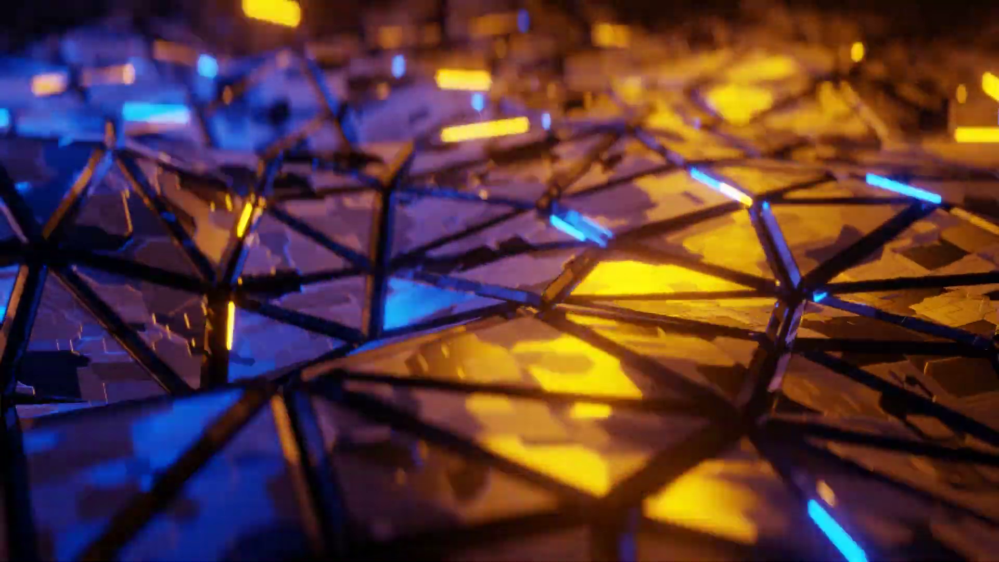
- Add a Wireframe modifier with Replace Original off and 0.009 m thickness
left_click(896, 218)
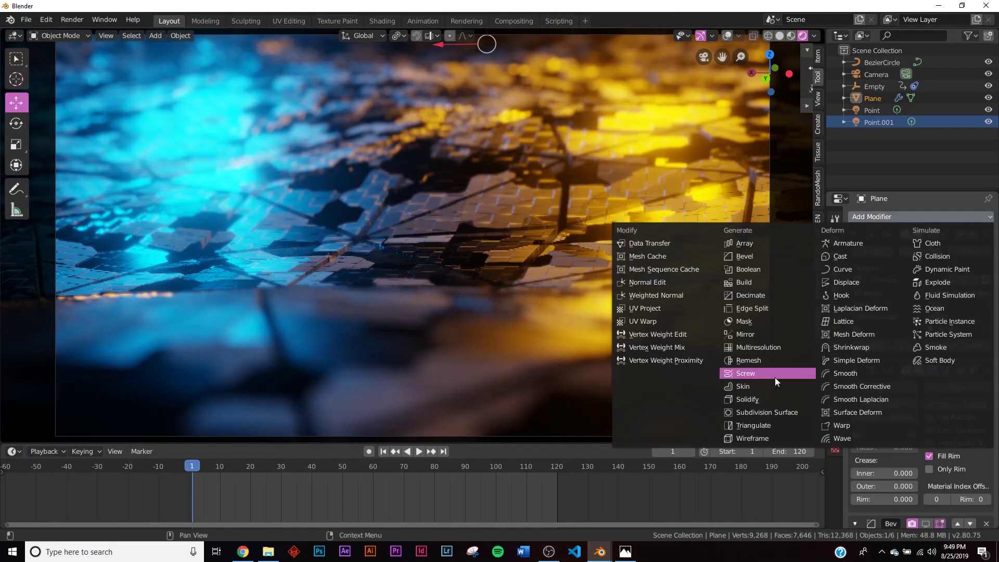
left_click(761, 438)
scroll(924, 404, "down", 10)
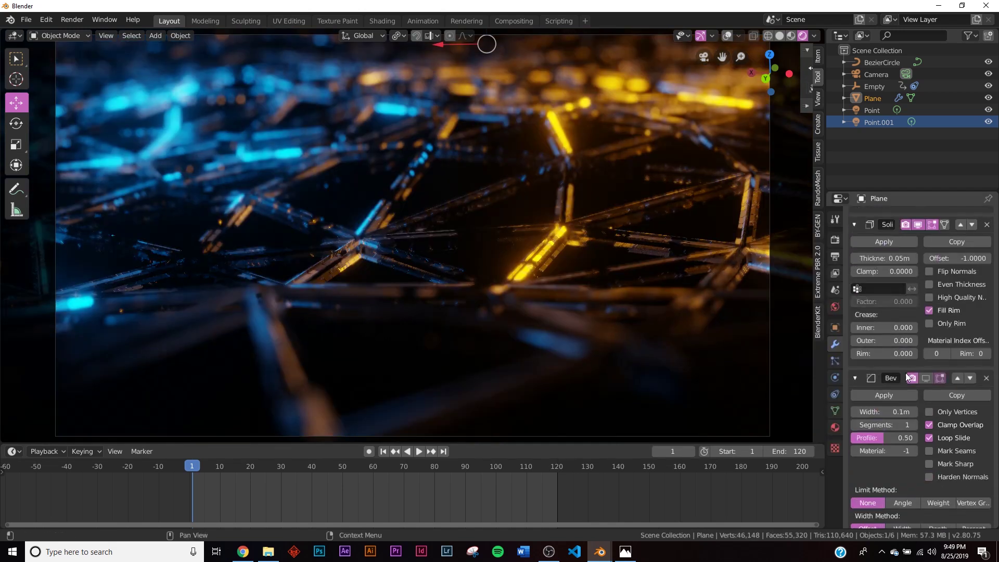
scroll(926, 416, "down", 5)
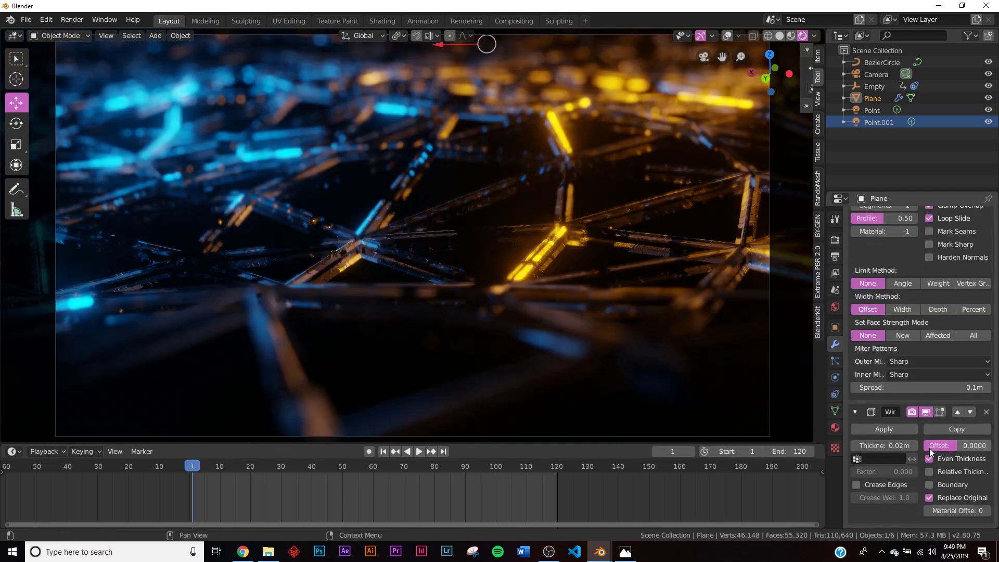
left_click(928, 497)
left_click_drag(902, 447, 884, 446)
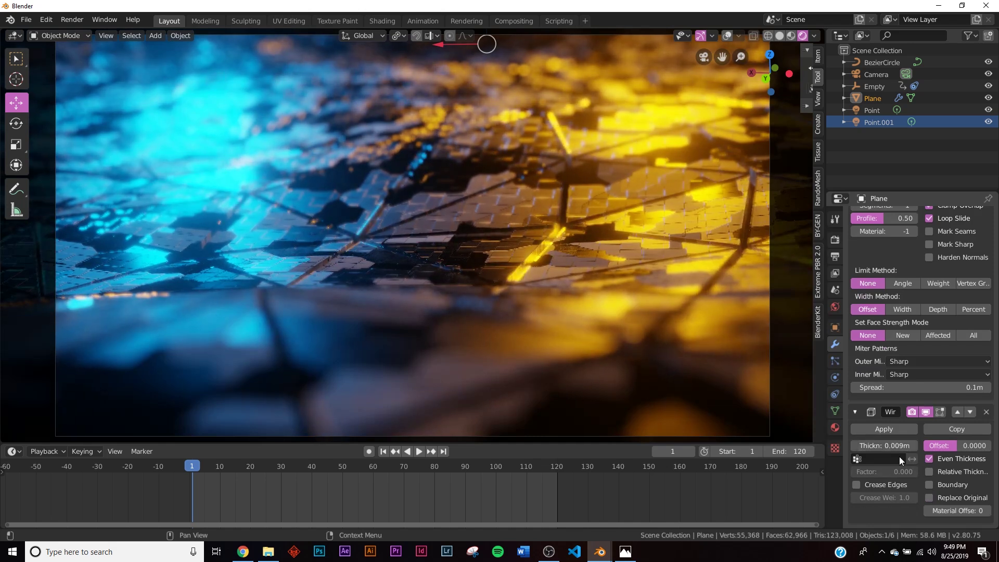
- Add a second material slot with a new material at Metallic 1 and Roughness 0
left_click(835, 427)
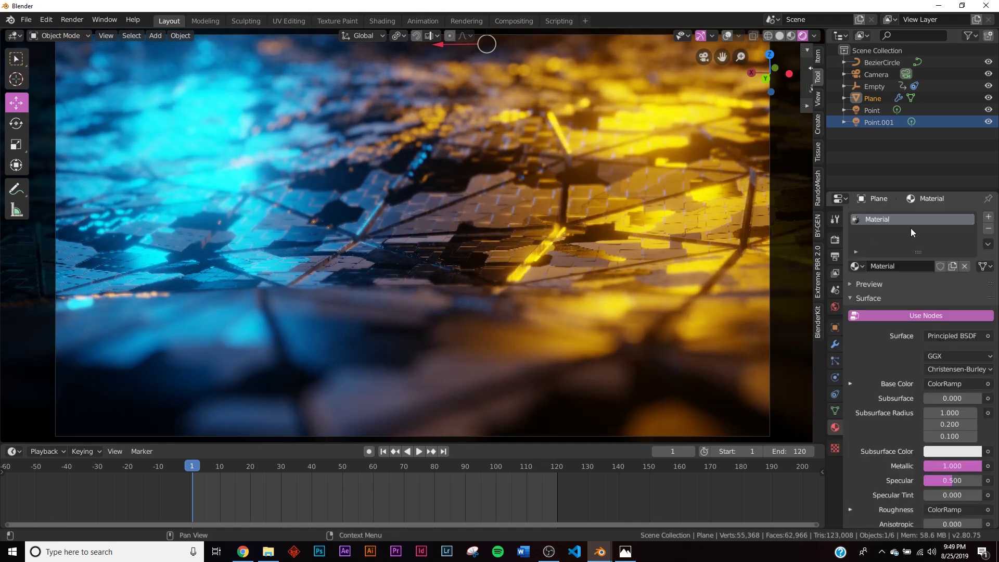
left_click(988, 216)
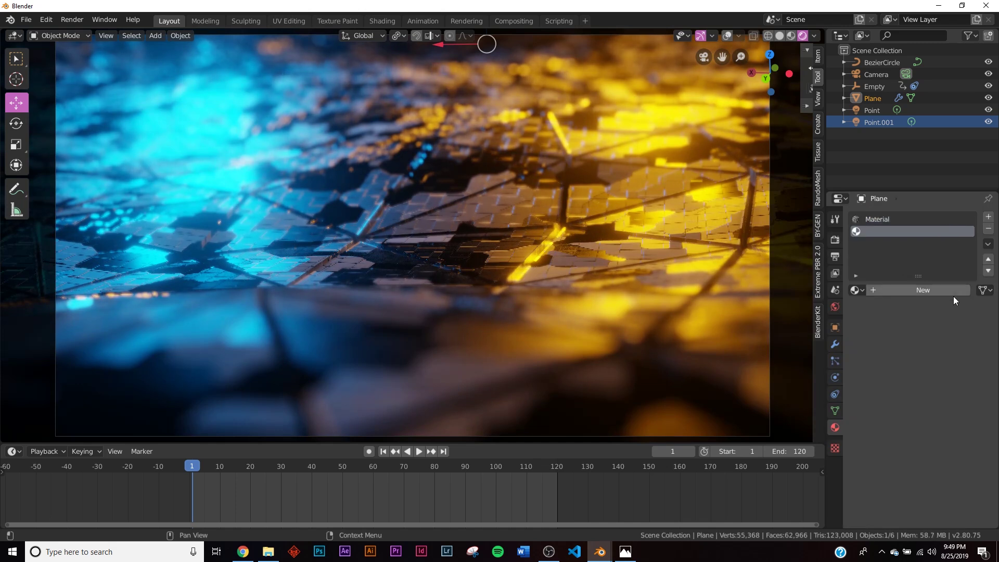
left_click(923, 290)
scroll(936, 313, "down", 4)
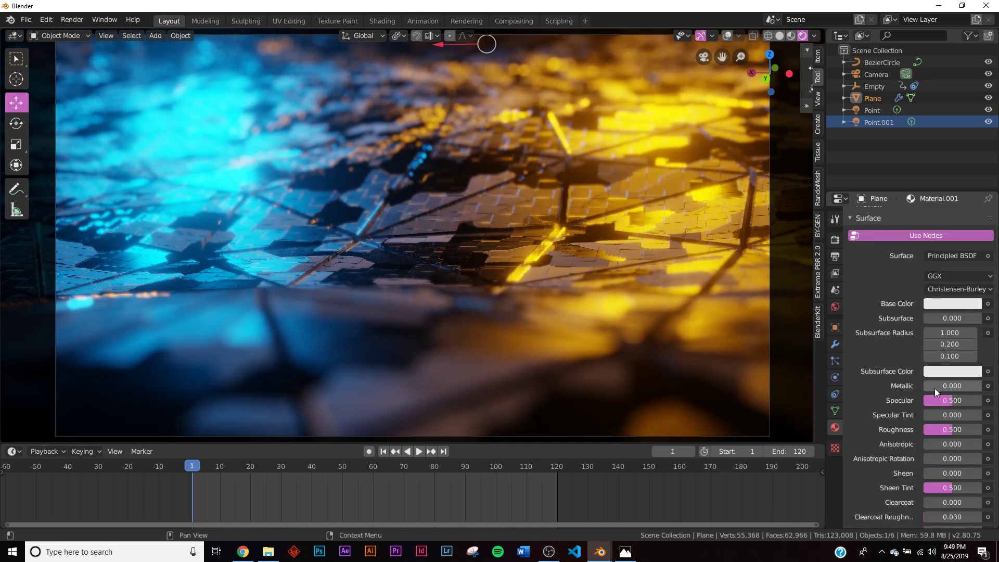
left_click_drag(926, 386, 982, 385)
left_click_drag(955, 430, 924, 429)
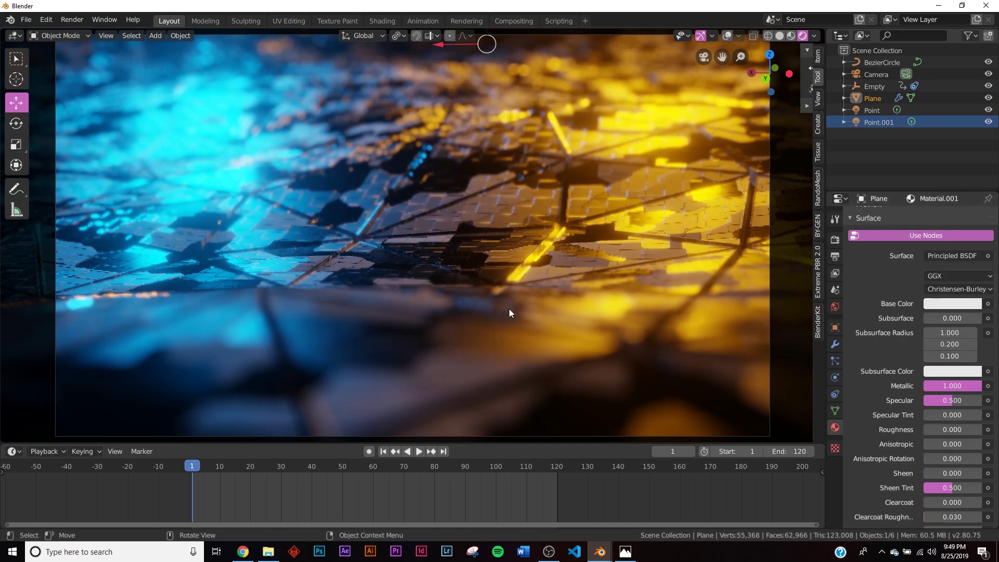
- Set the Wireframe Material Offset to 2 and preview the animation
left_click(835, 347)
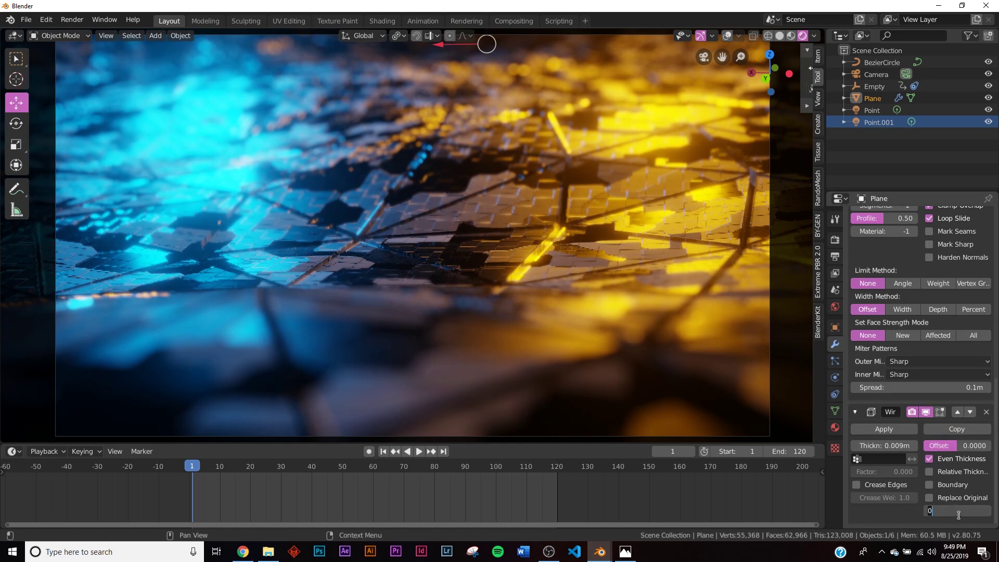
left_click(958, 512)
type("2")
key("Return")
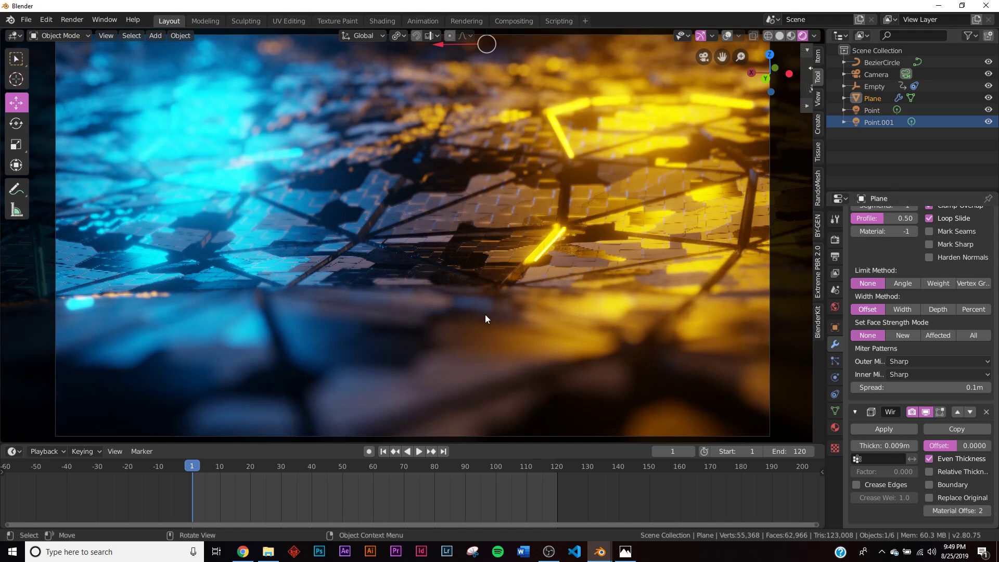
left_click(420, 451)
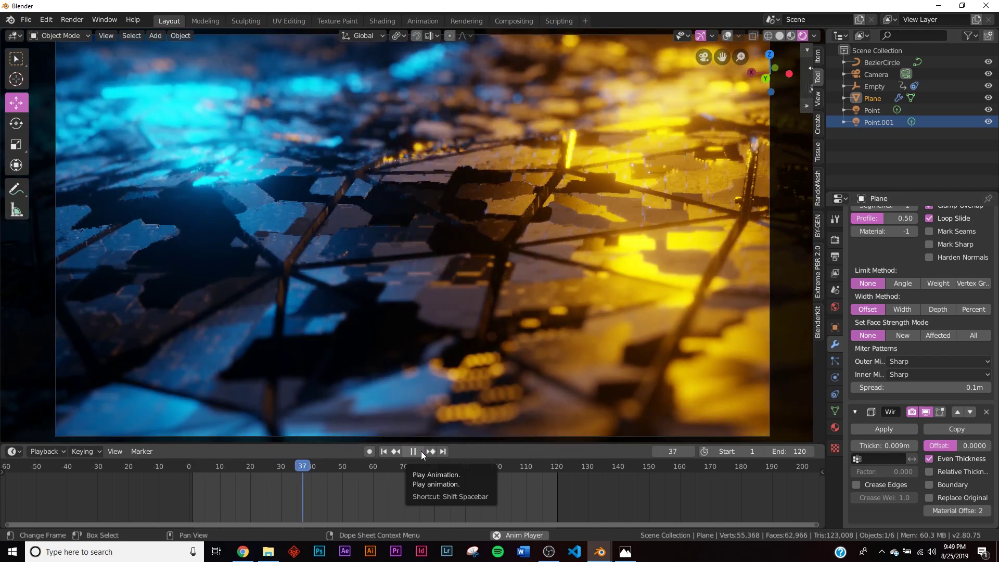
left_click(420, 452)
middle_click_drag(537, 268, 500, 286)
- In Edit Mode with face select, circle-select the plane's outer border faces
key("Tab")
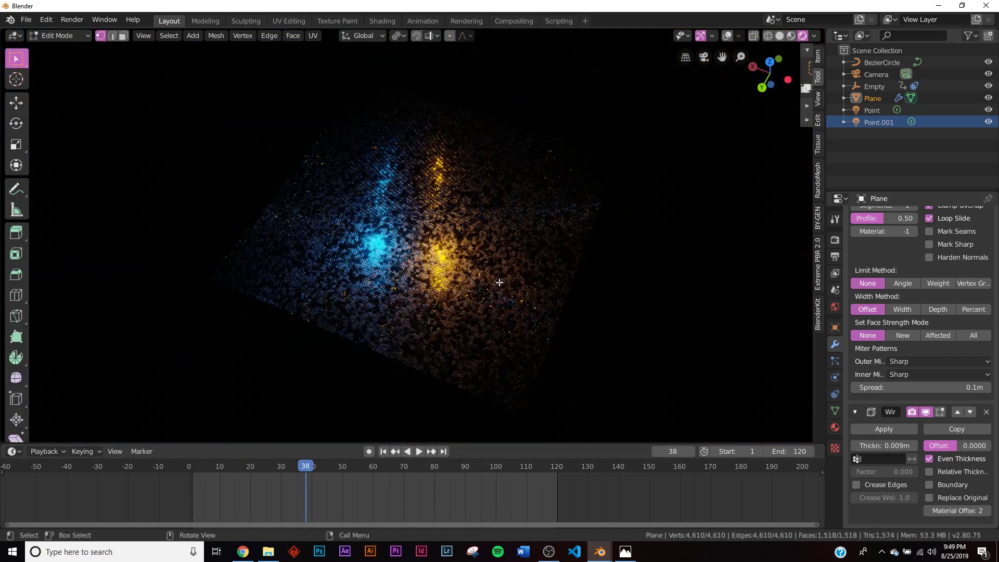
left_click(727, 35)
left_click(123, 36)
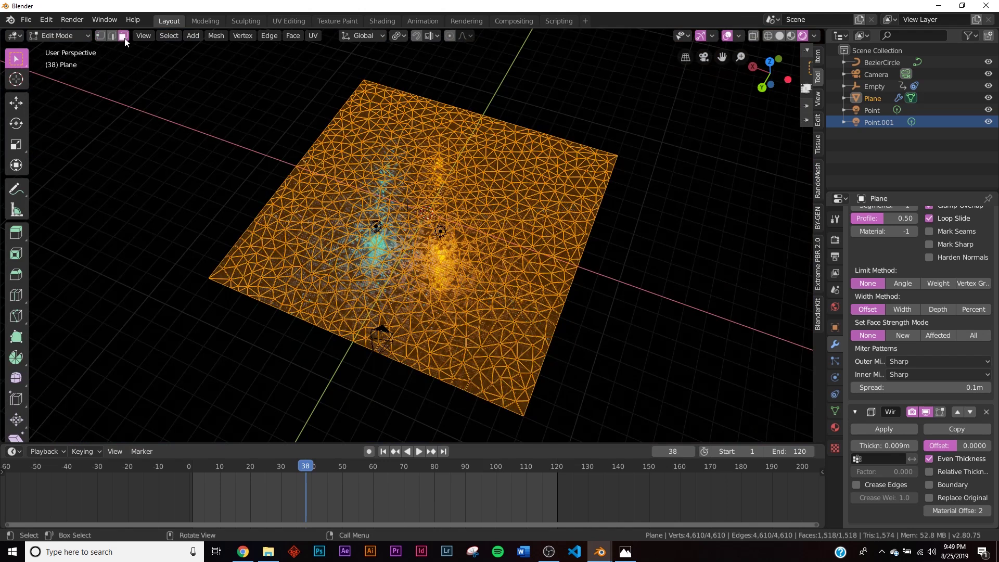
key("Tab")
key("Tab")
middle_click_drag(510, 206, 519, 234)
scroll(519, 234, "up", 3)
left_click(547, 220)
scroll(590, 220, "down", 3)
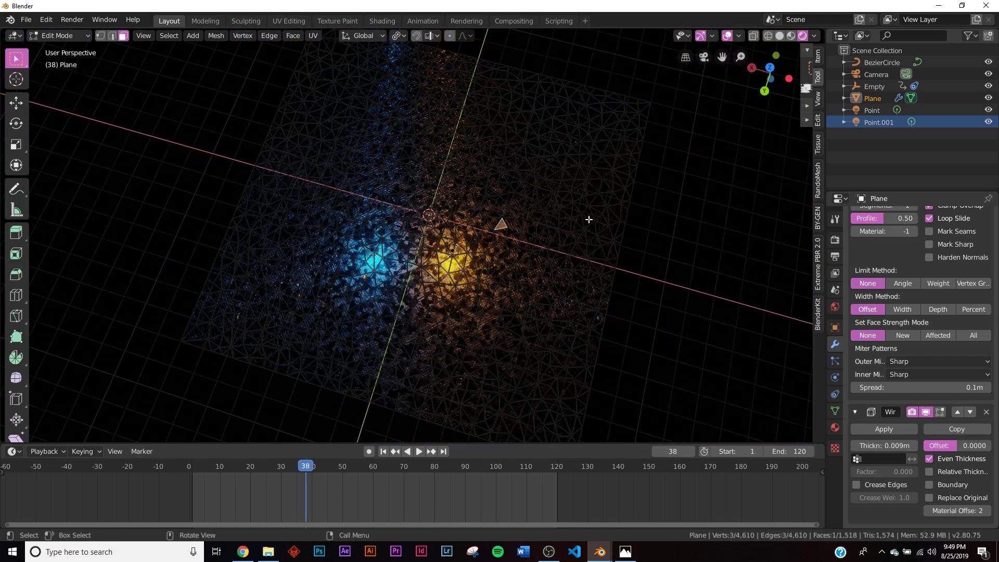
key("c")
scroll(540, 219, "down", 3)
mouse_move(582, 193)
left_mouse_down()
mouse_move(595, 170)
mouse_move(573, 113)
mouse_move(575, 162)
mouse_move(557, 136)
mouse_move(429, 90)
mouse_move(308, 110)
mouse_move(248, 220)
mouse_move(304, 350)
mouse_move(461, 399)
mouse_move(580, 306)
mouse_move(588, 236)
left_mouse_up()
key("Escape")
key("KP_0")
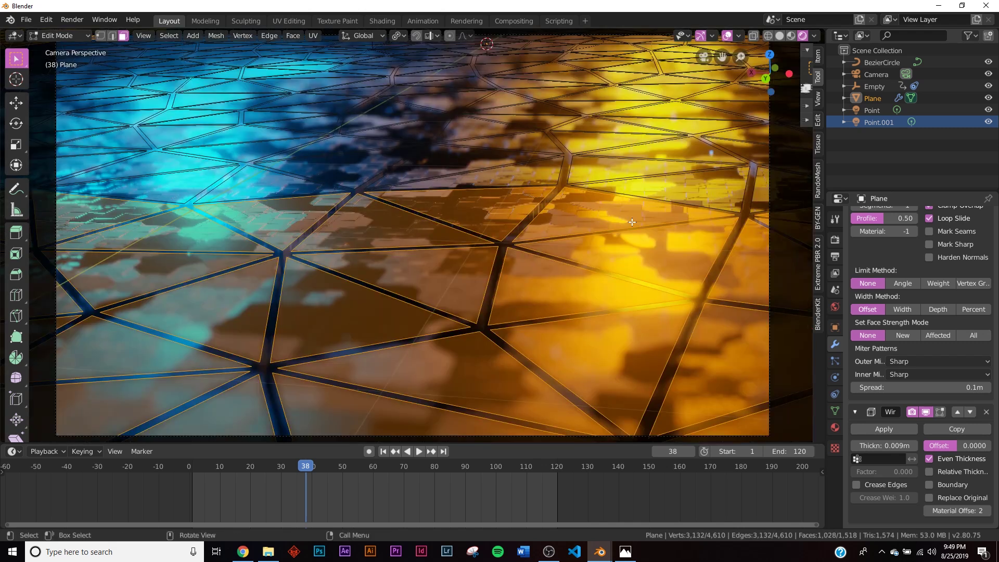
key("KP_0")
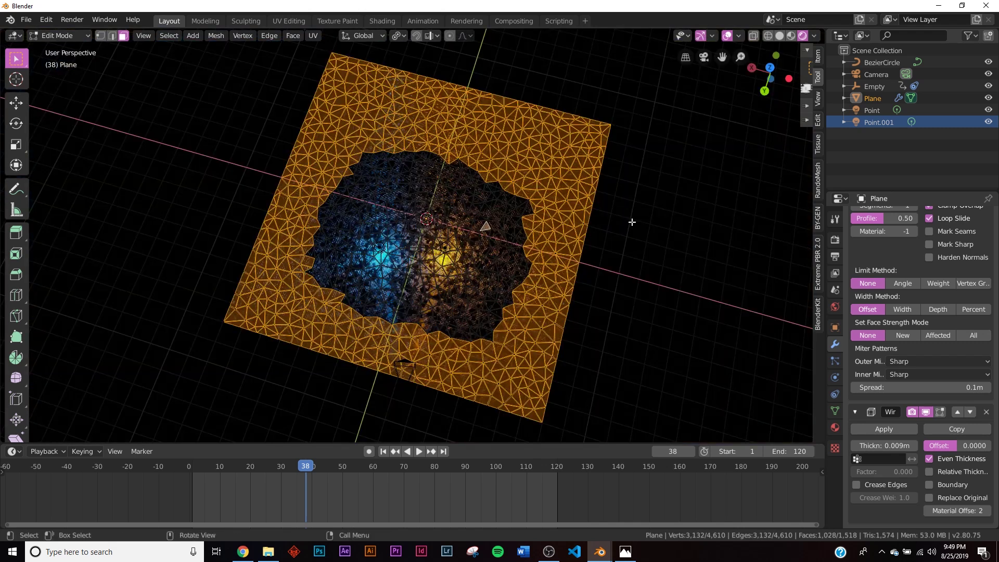
- Deselect the central faces, delete the selected border faces, and return to Object Mode
key("c")
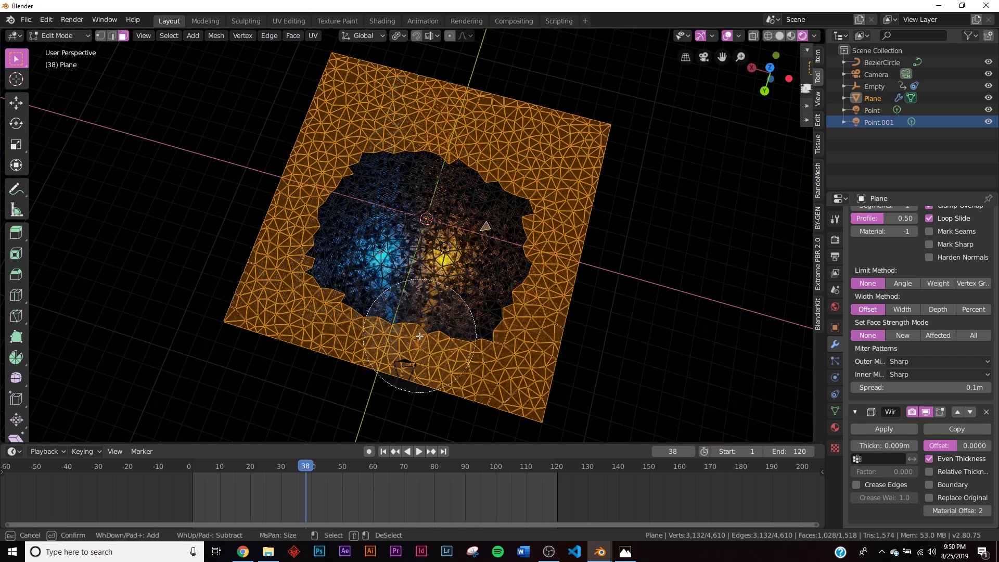
left_click_drag(416, 336, 406, 351, "shift")
key("Escape")
key("x")
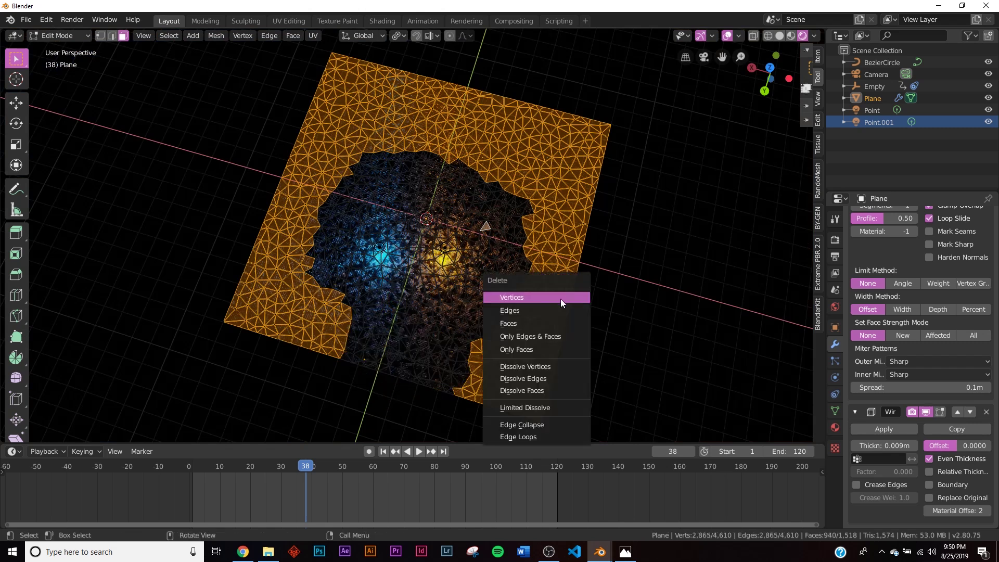
left_click(533, 320)
key("Tab")
key("KP_0")
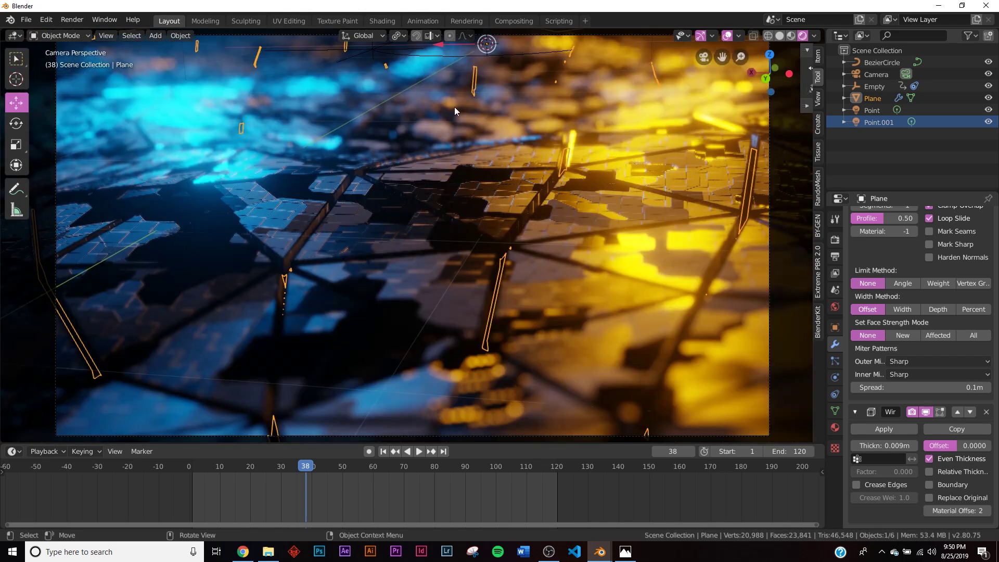
- Hide the viewport overlays and play back the cracked-ground animation
left_click(728, 36)
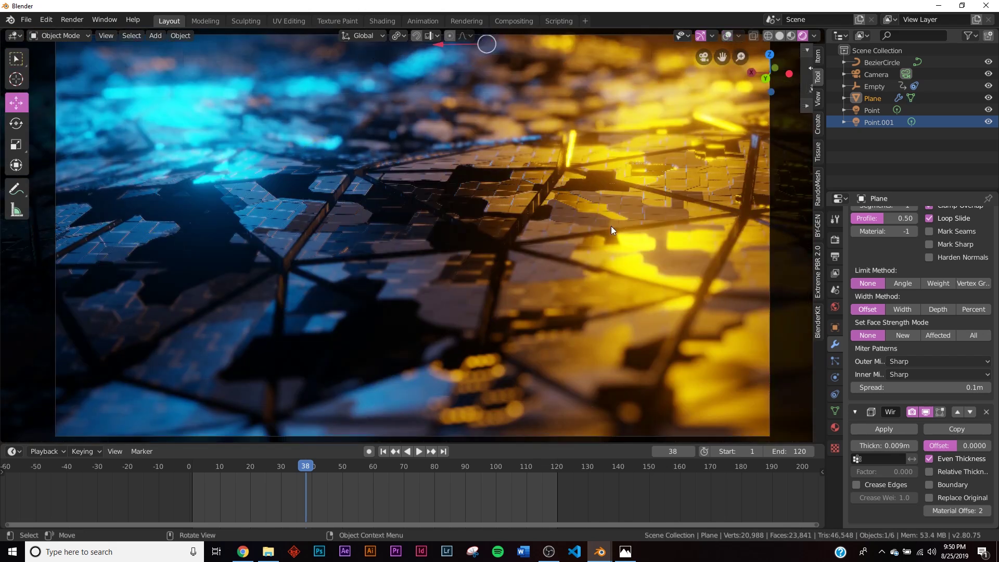
left_click(420, 451)
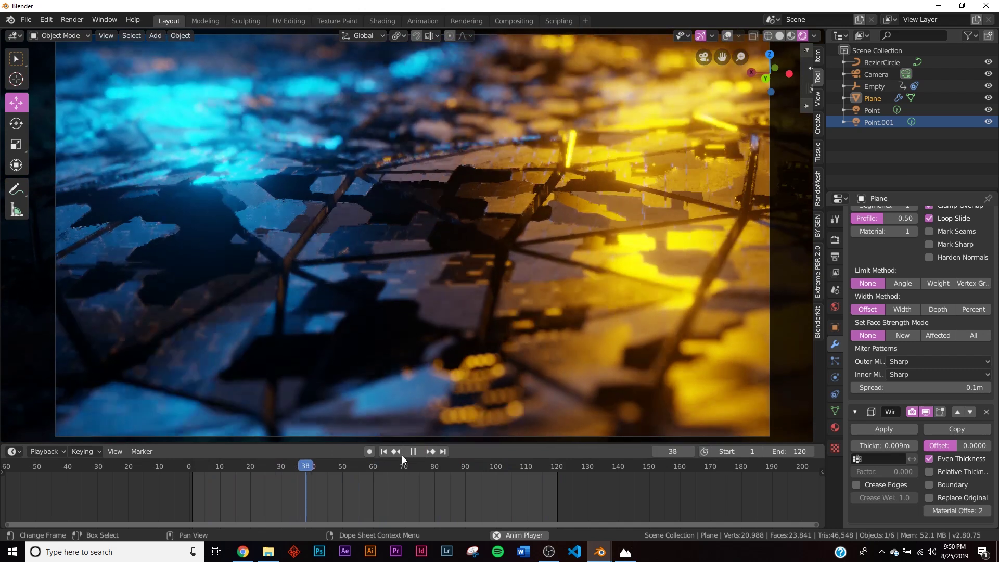
left_click(413, 451)
scroll(919, 414, "up", 4)
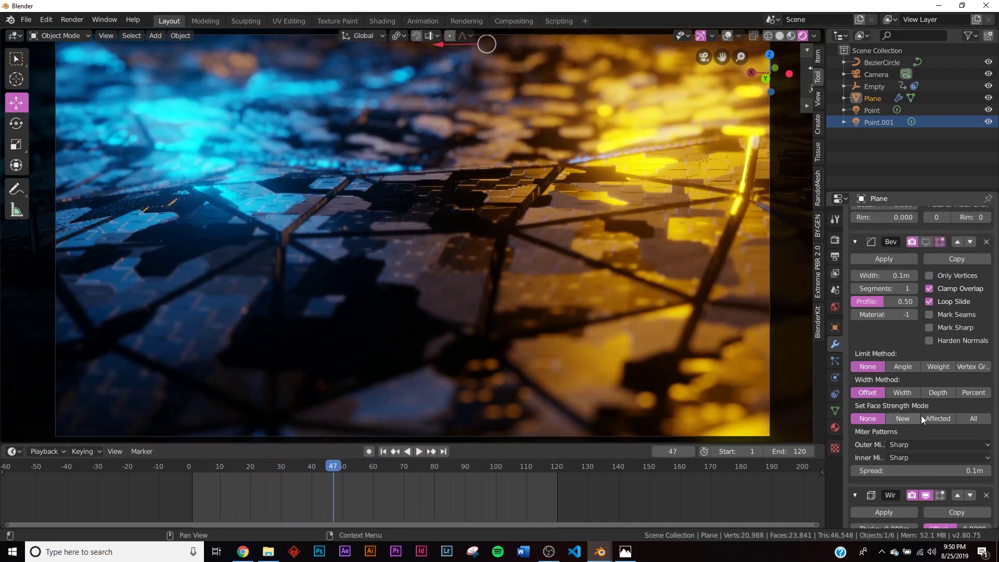
- Show the Bevel modifier in the viewport and replay the animation to check it
left_click(926, 241)
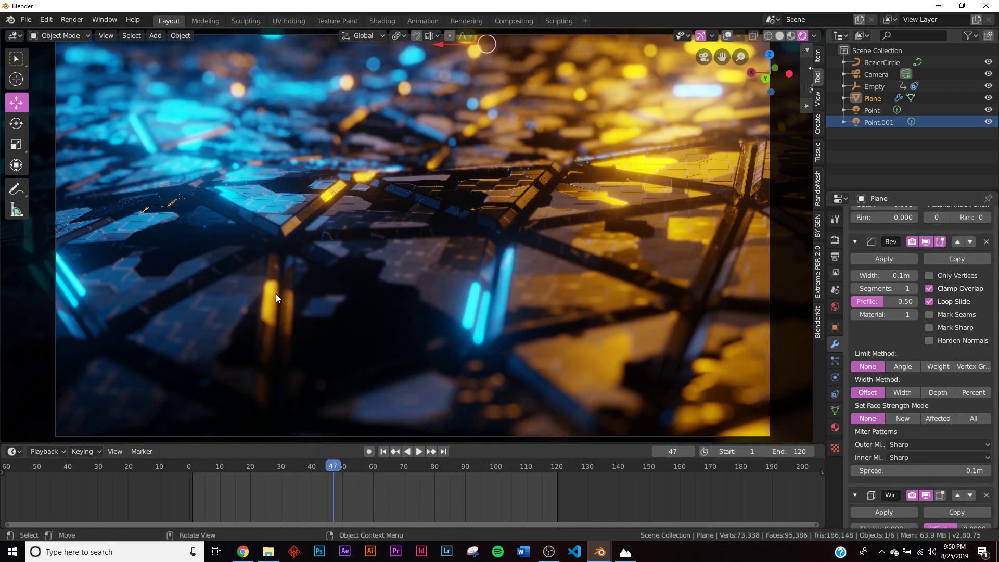
left_click(420, 451)
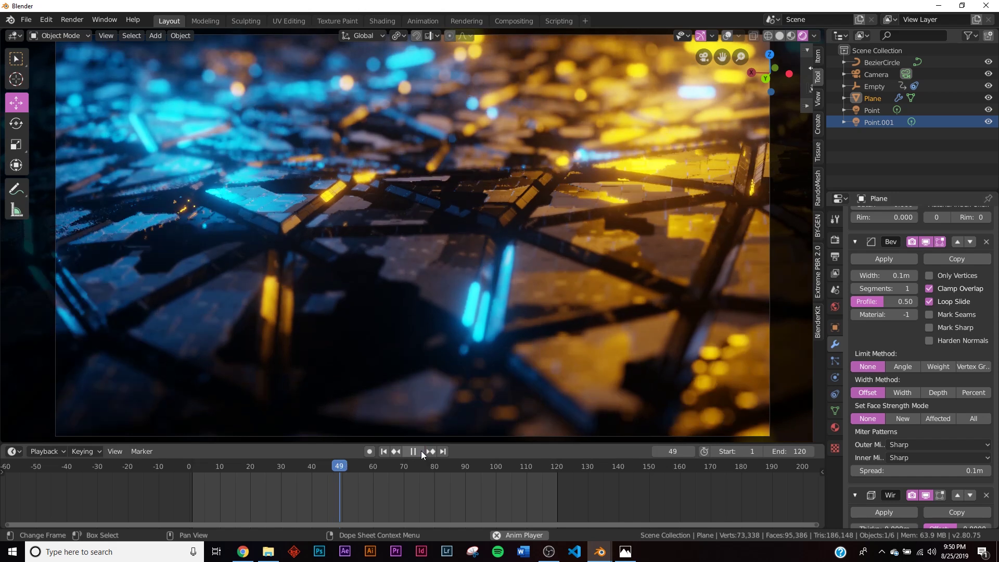
left_click(414, 451)
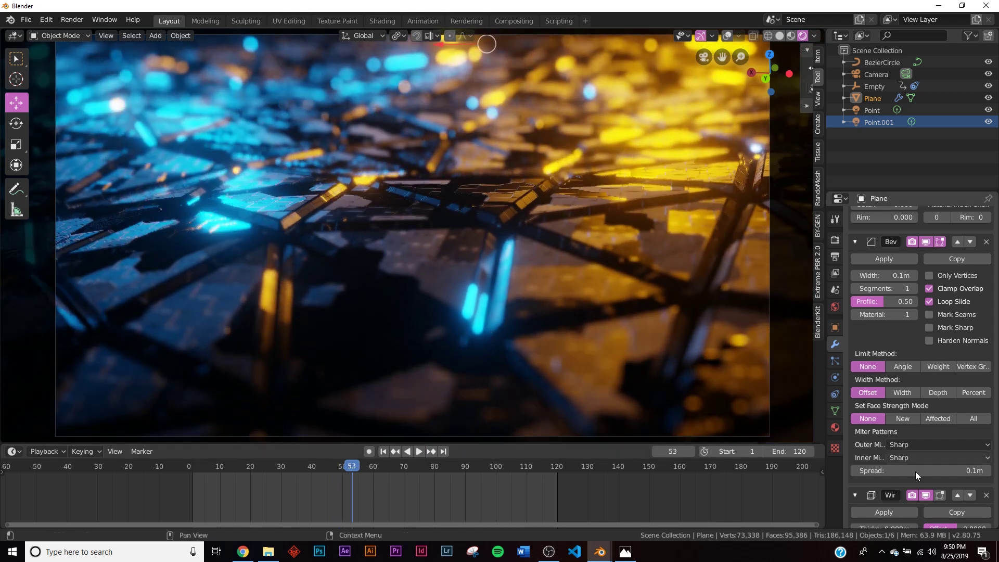
scroll(936, 416, "down", 4)
- Raise the Wireframe thickness to 0.019 m and toggle the Wireframe modifier's viewport display off and on
left_click_drag(916, 448, 919, 448)
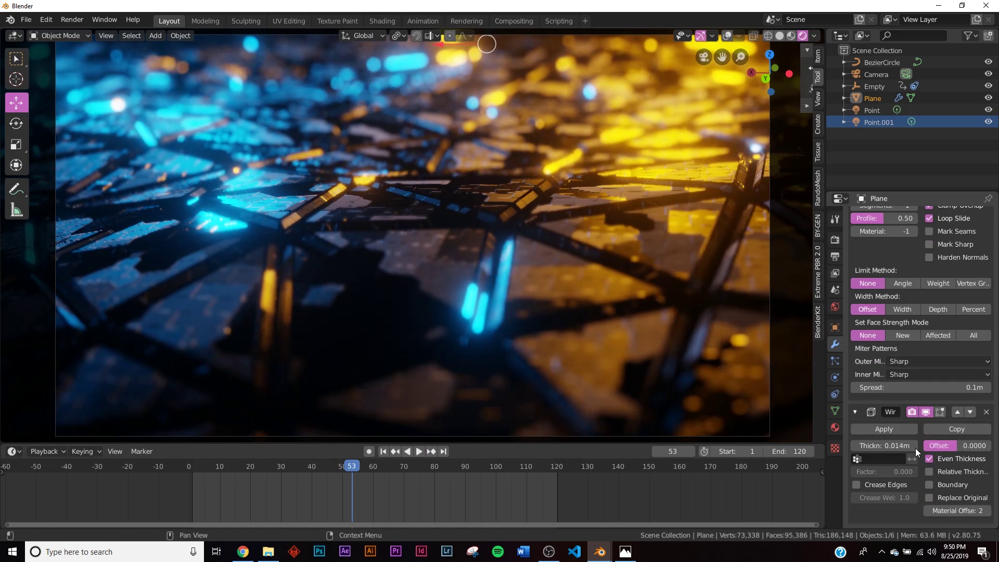
left_click(916, 448)
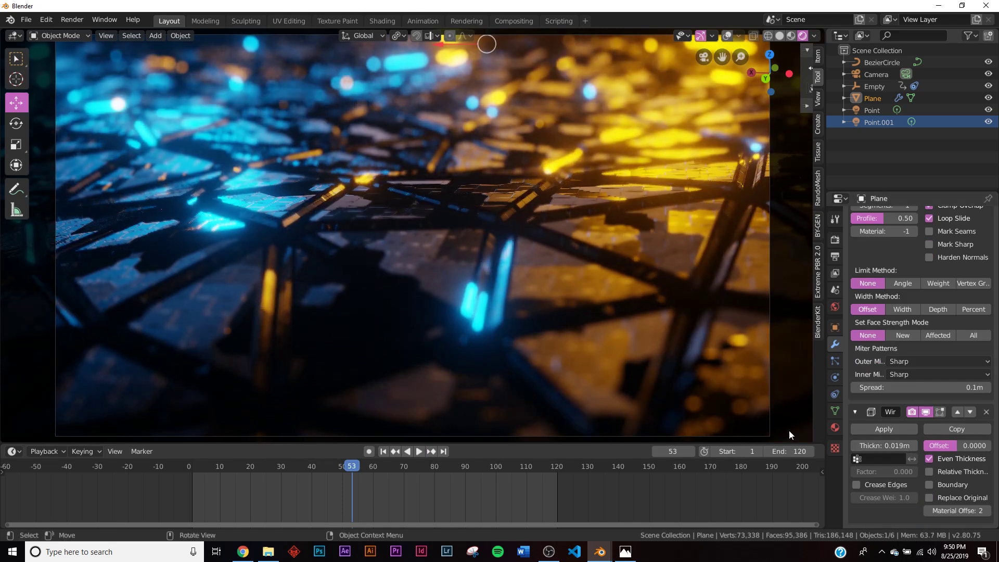
scroll(905, 333, "up", 2)
left_click(926, 453)
left_click(927, 453)
- Hide Bevel in the viewport, preview the animation, and close the rendered frame 88 window
scroll(921, 284, "up", 3)
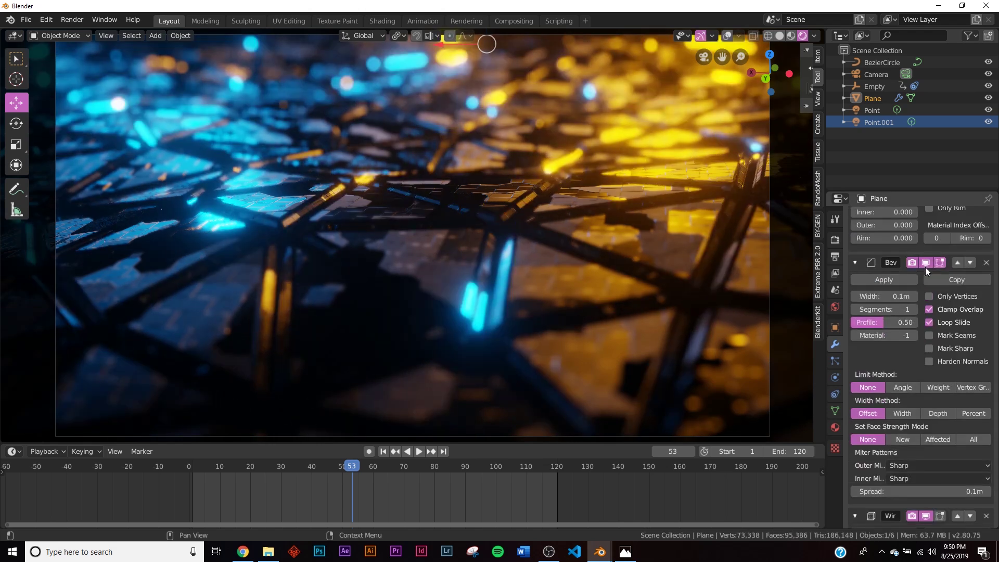
left_click(926, 263)
left_click(419, 451)
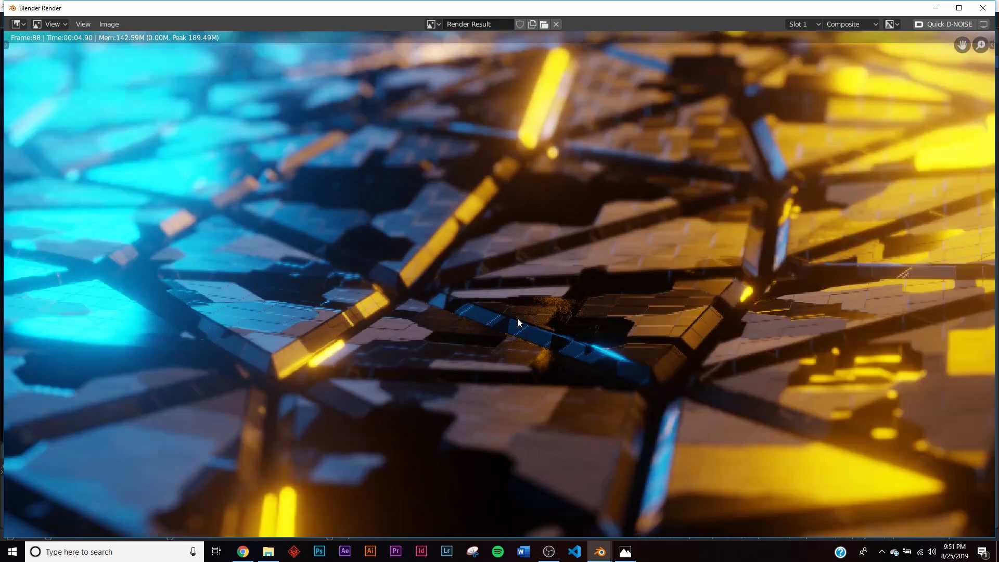
scroll(517, 318, "down", 2)
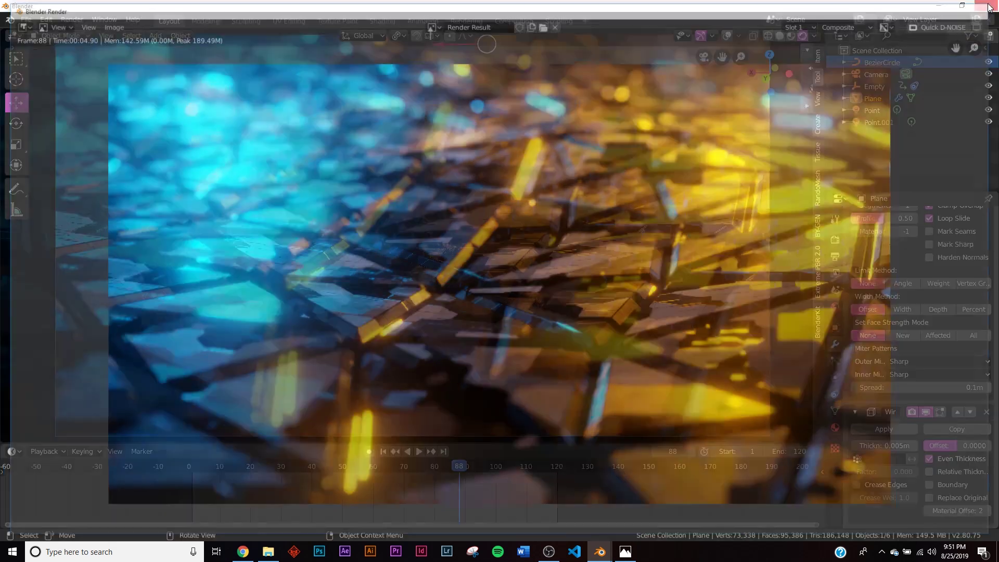
left_click(983, 8)
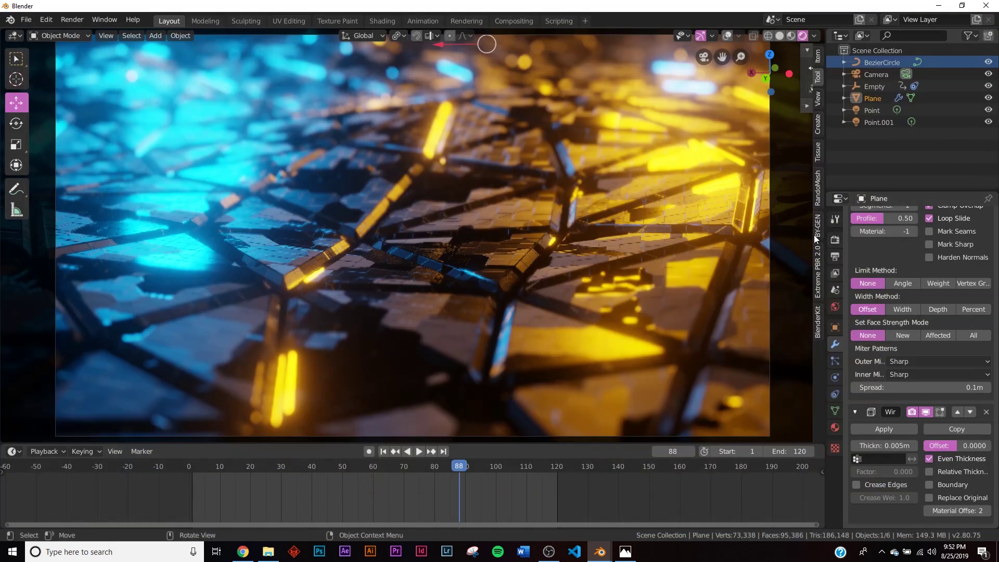
- Set the output to FFmpeg video in an MPEG-4 container at Perceptually lossless quality
left_click(836, 256)
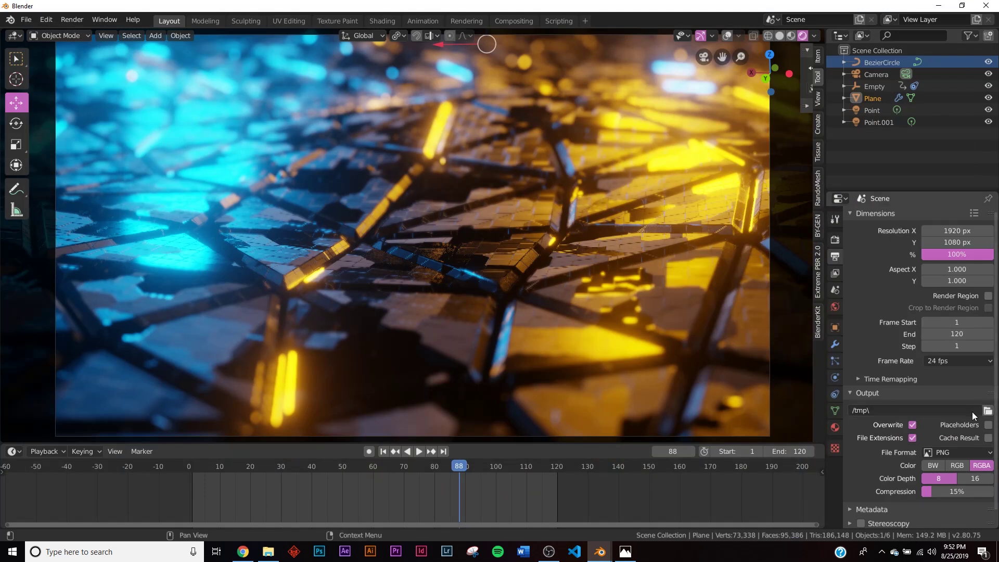
left_click(955, 451)
left_click(966, 390)
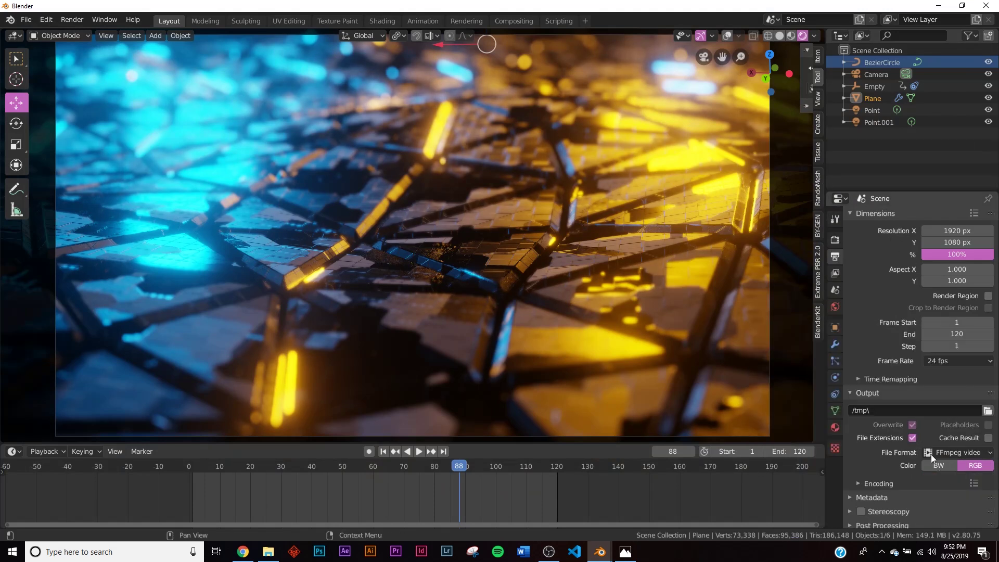
scroll(896, 479, "down", 5)
left_click(942, 376)
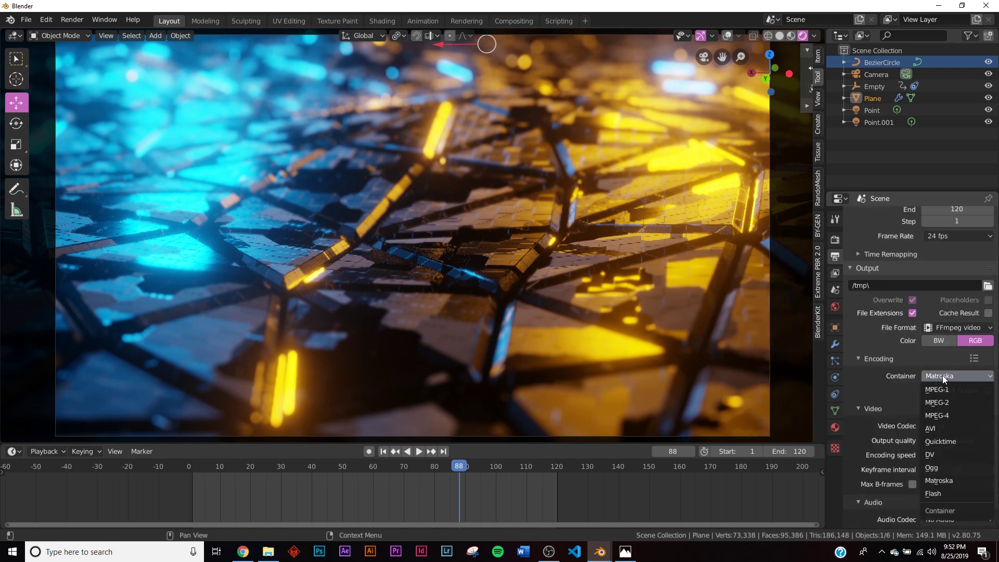
left_click(949, 420)
scroll(958, 411, "down", 2)
left_click(961, 400)
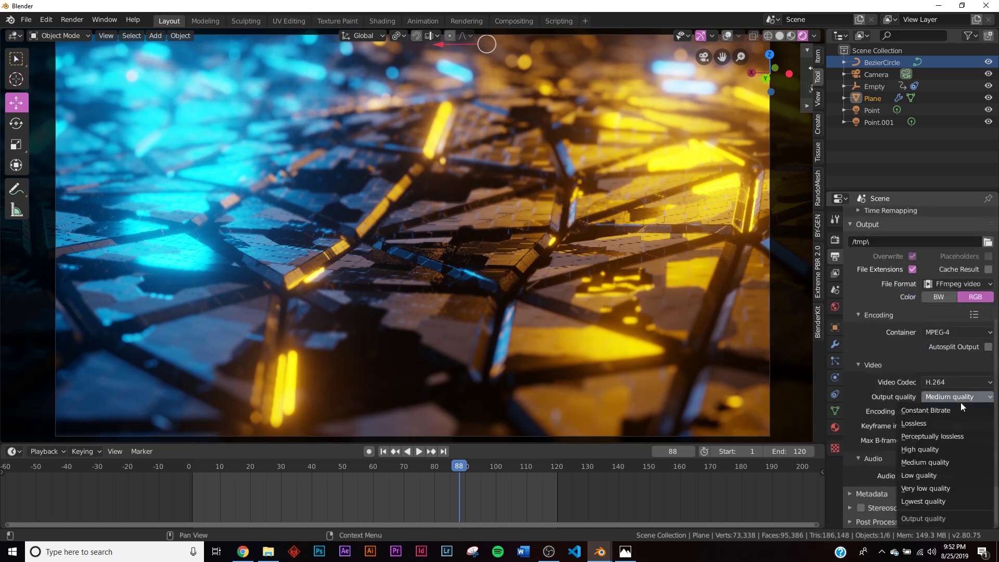
left_click(941, 440)
left_click(73, 20)
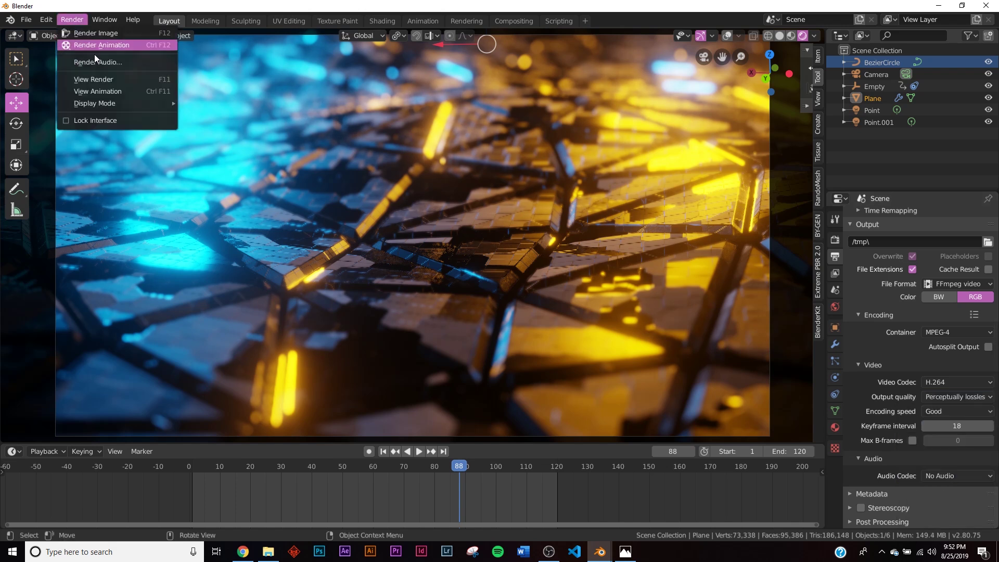